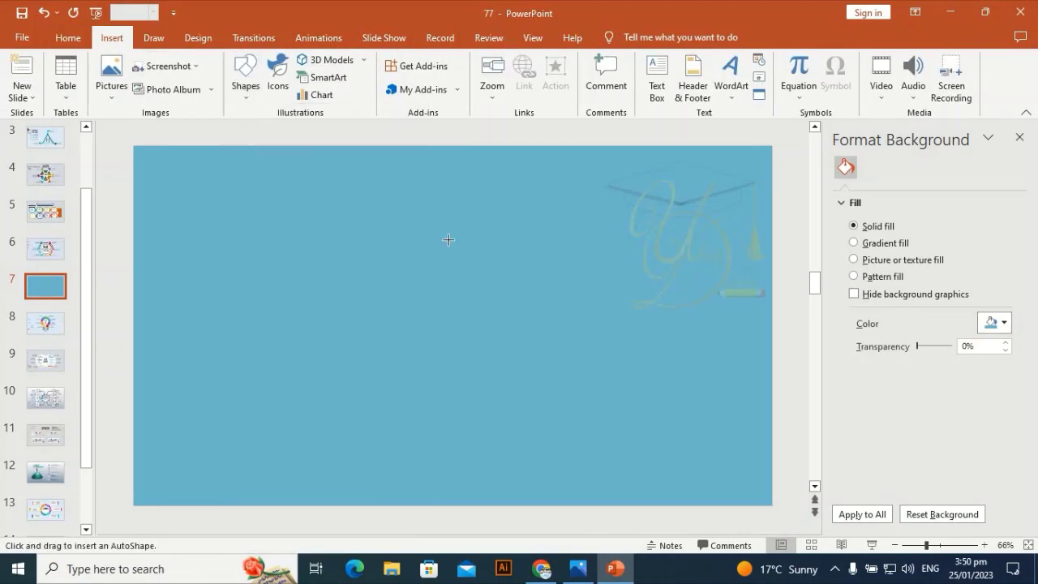
# - Draw a blue block arc and stretch it into a nearly closed ring open at the bottom
pyautogui.moveTo(357, 244); pyautogui.dragTo(619, 511)
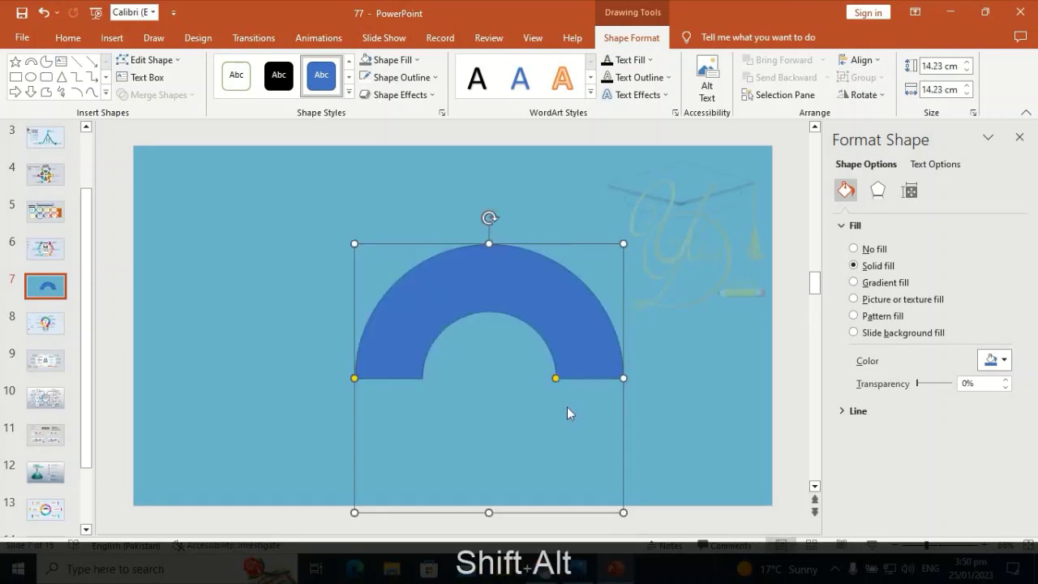
pyautogui.moveTo(556, 381); pyautogui.dragTo(510, 443)
pyautogui.moveTo(354, 378); pyautogui.dragTo(443, 504)
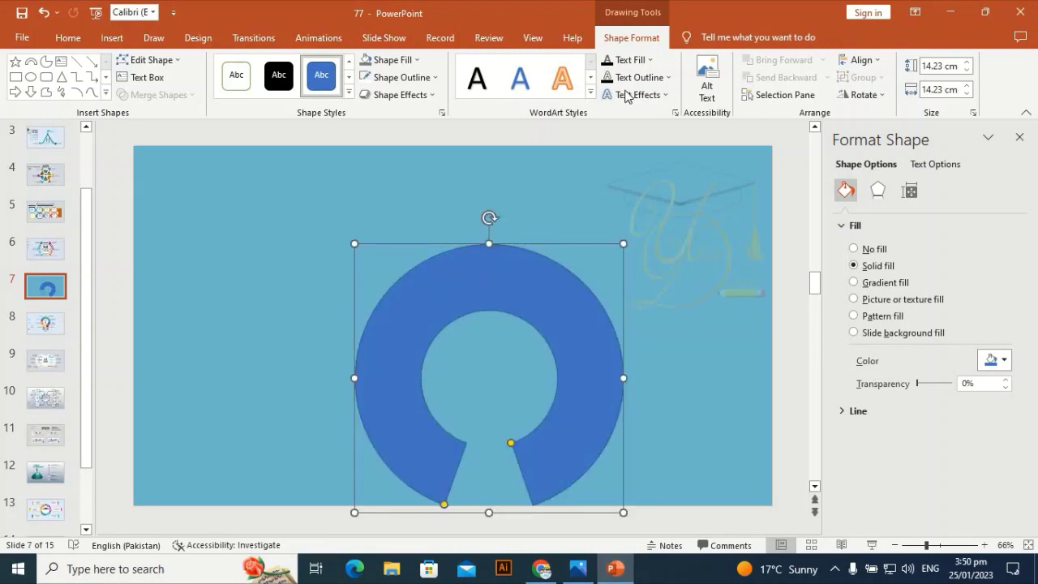
# - Centre the ring horizontally and vertically on the slide
pyautogui.click(861, 60)
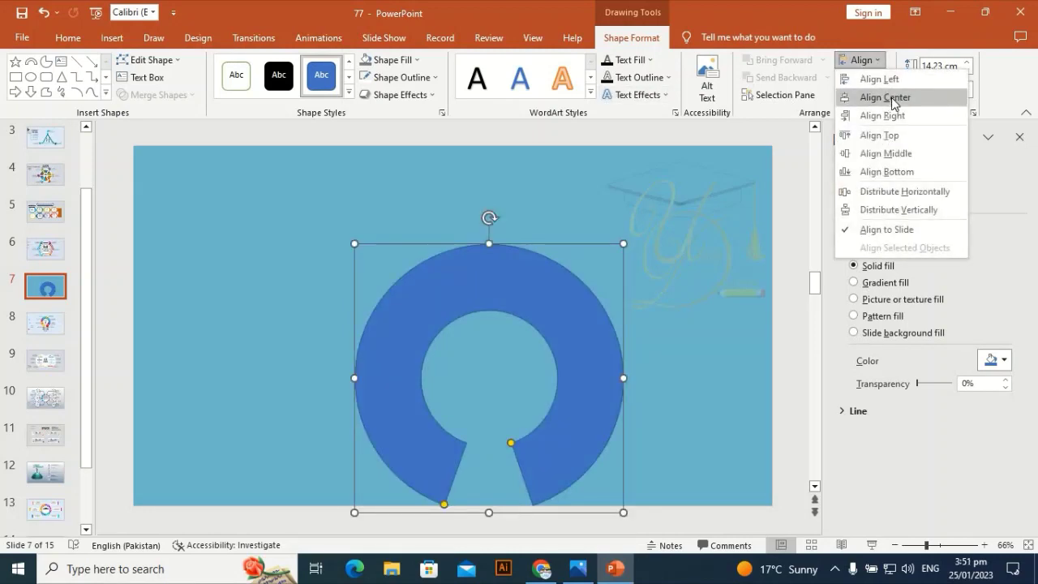
pyautogui.click(885, 98)
pyautogui.click(861, 60)
pyautogui.click(882, 153)
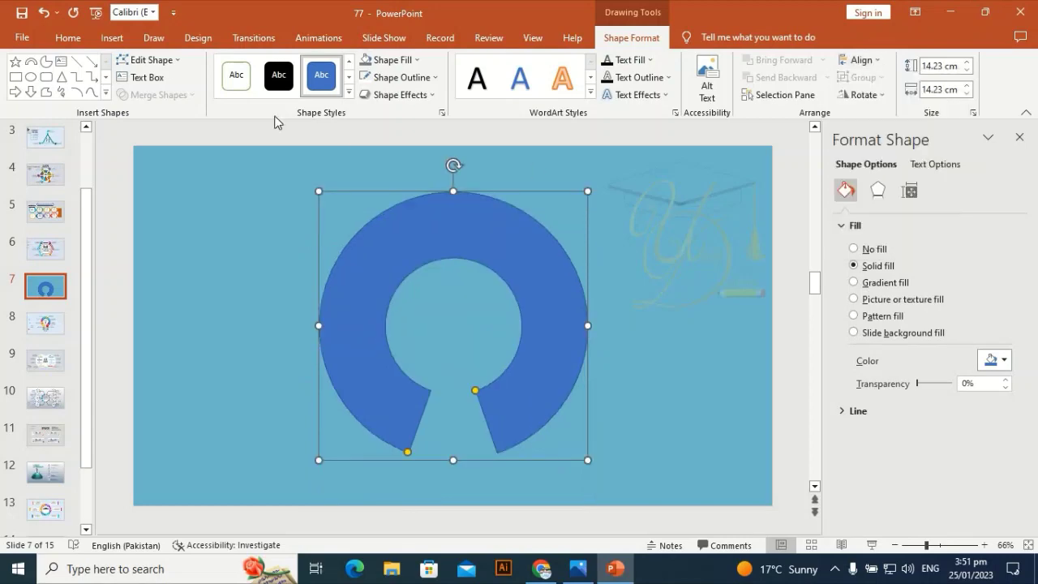
pyautogui.click(112, 37)
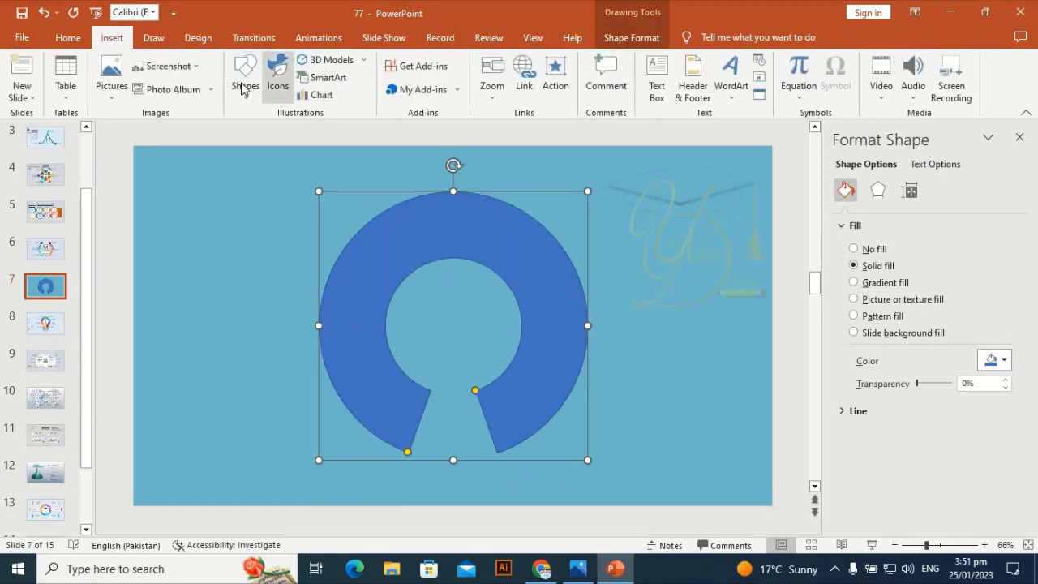
# - Draw a thin vertical rectangle bar down through the ring
pyautogui.click(243, 81)
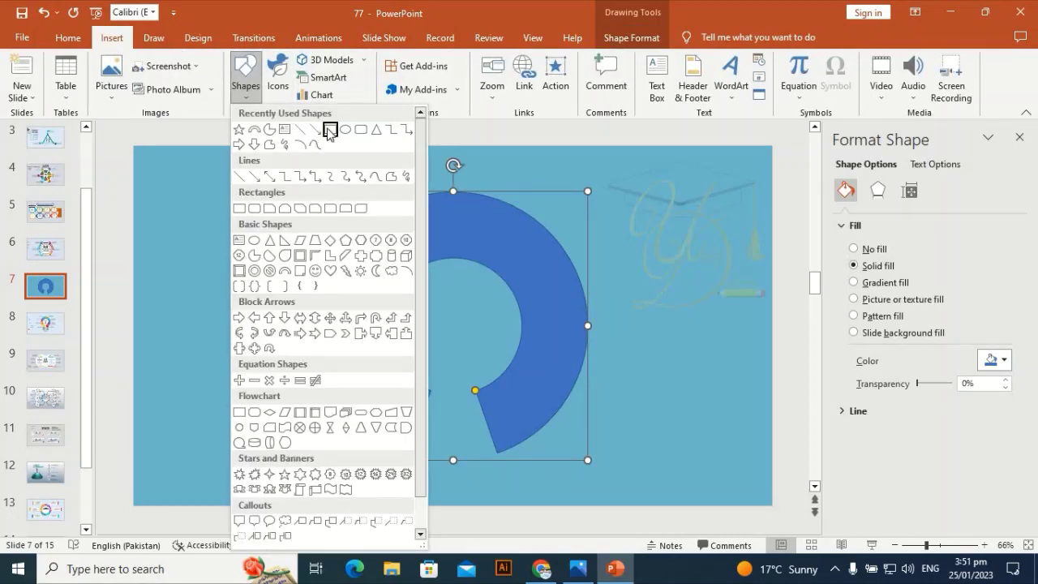
pyautogui.click(331, 129)
pyautogui.moveTo(446, 173); pyautogui.dragTo(460, 476)
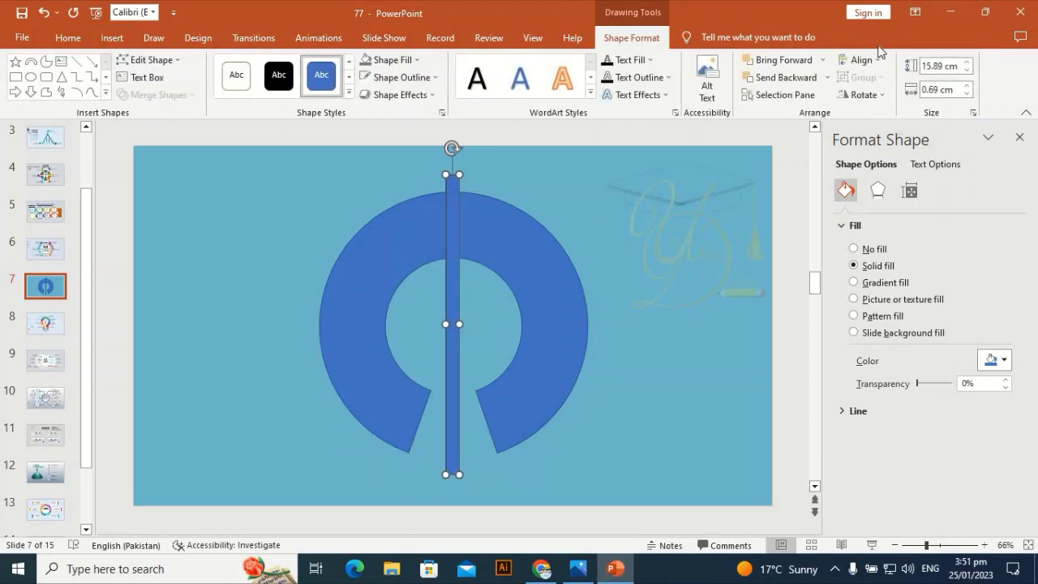
pyautogui.click(860, 60)
pyautogui.click(883, 97)
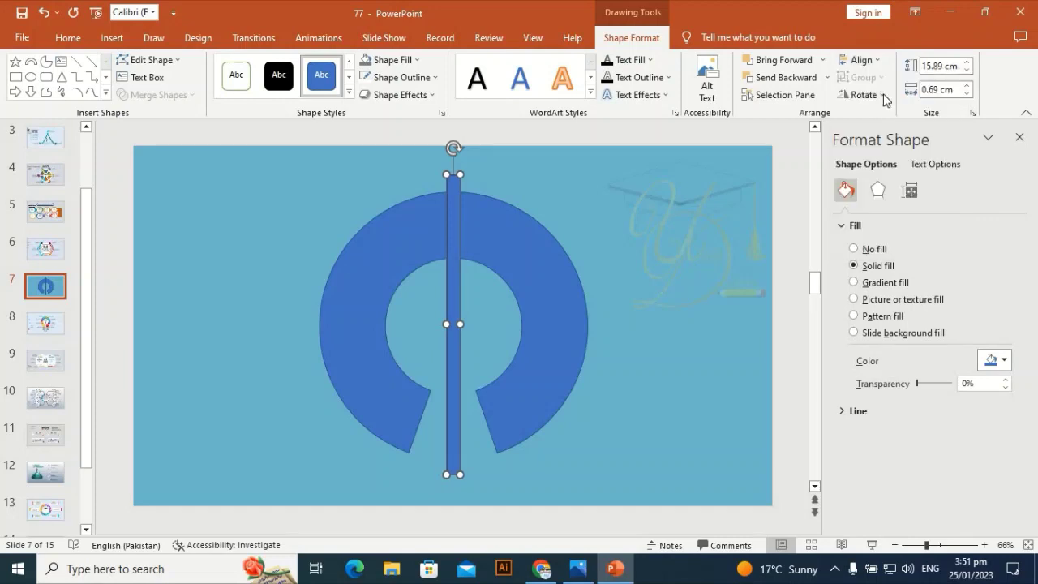
pyautogui.click(861, 60)
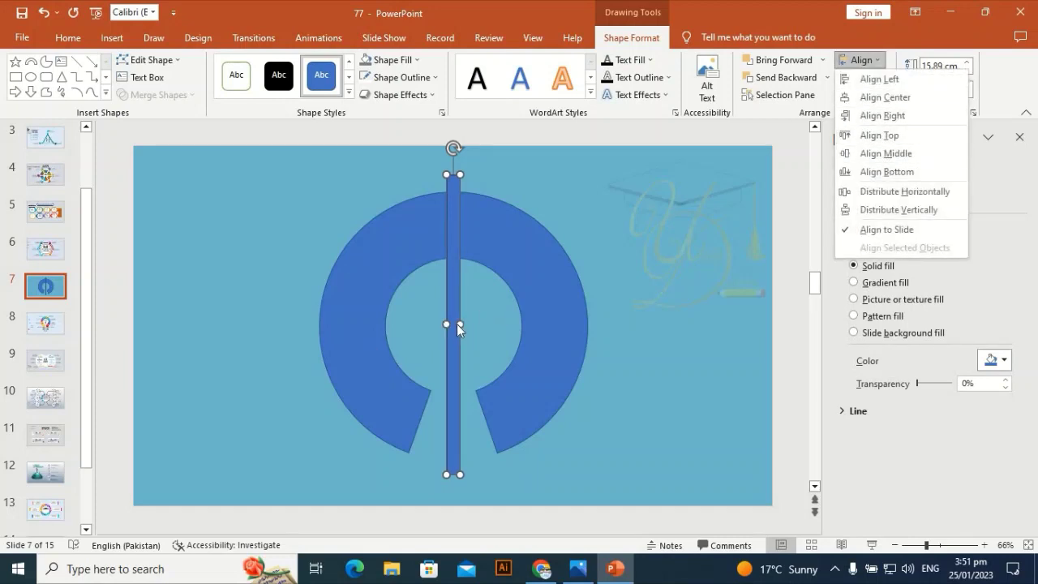
pyautogui.click(457, 323)
pyautogui.press('Delete')
pyautogui.hotkey('ctrl', 'z')
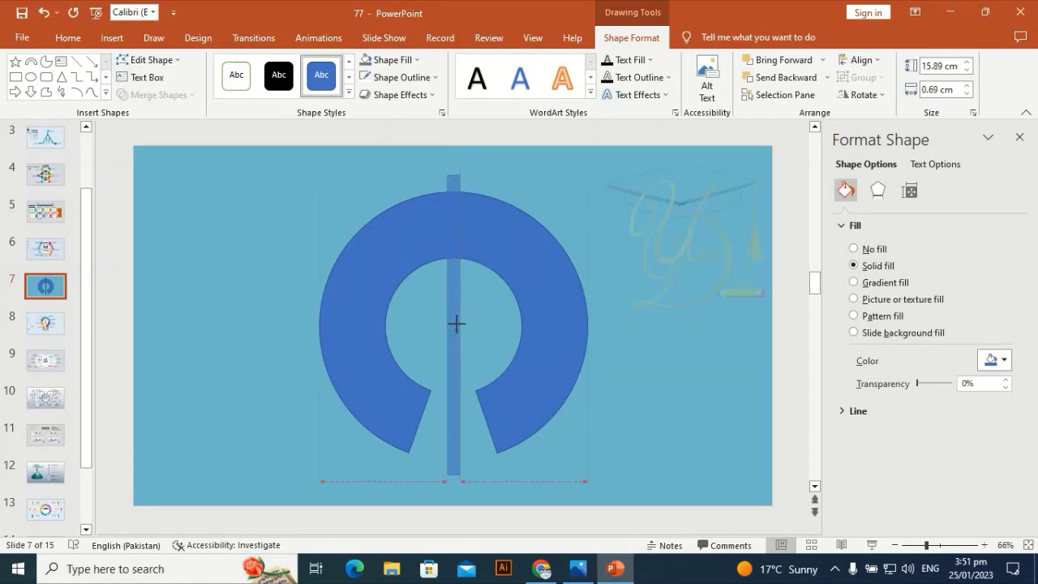
pyautogui.moveTo(456, 324); pyautogui.dragTo(457, 323)
# - Centre the thin bar horizontally and vertically on the slide
pyautogui.press('alt')
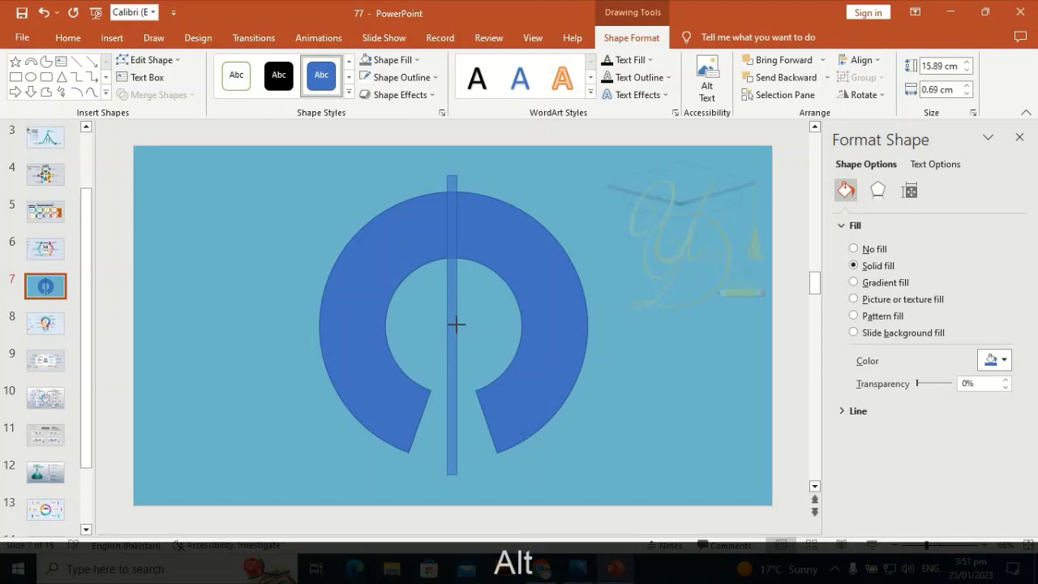
pyautogui.click(860, 60)
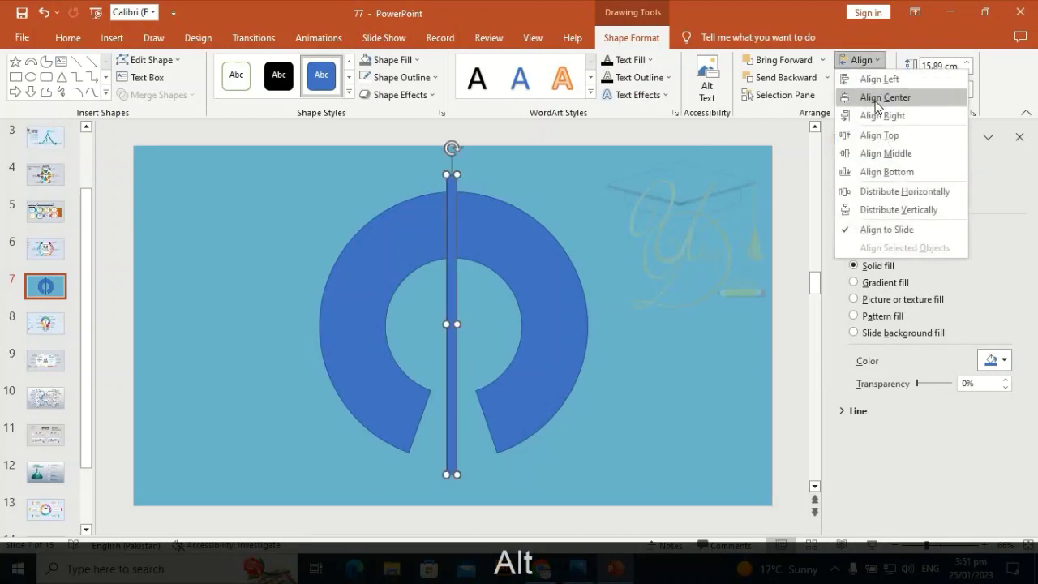
pyautogui.click(871, 95)
pyautogui.click(862, 61)
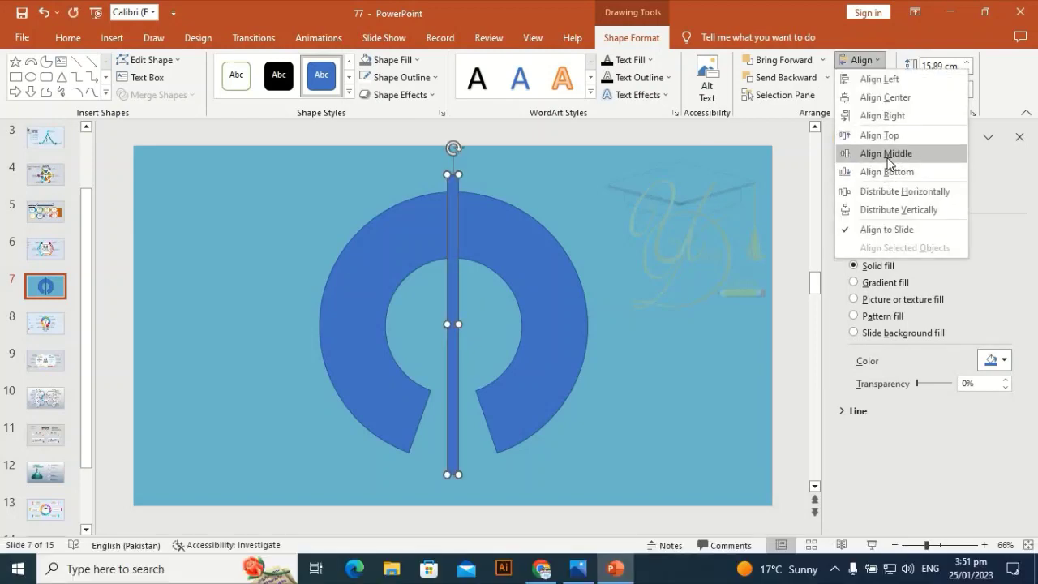
pyautogui.click(887, 151)
# - Duplicate the bar, centre the copy on the slide and rotate it clockwise
pyautogui.hotkey('ctrl', 'd')
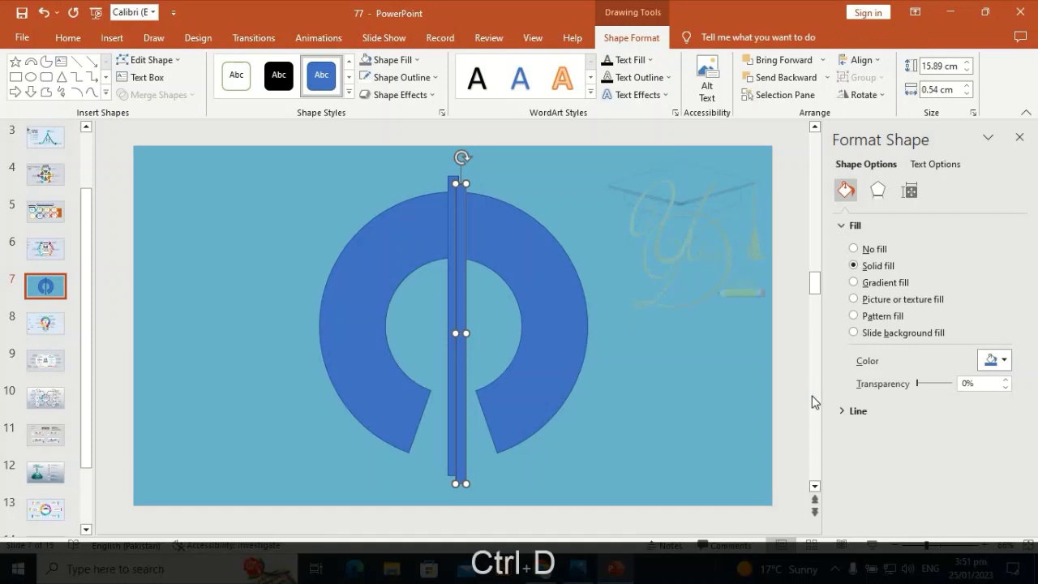
pyautogui.click(871, 68)
pyautogui.click(885, 98)
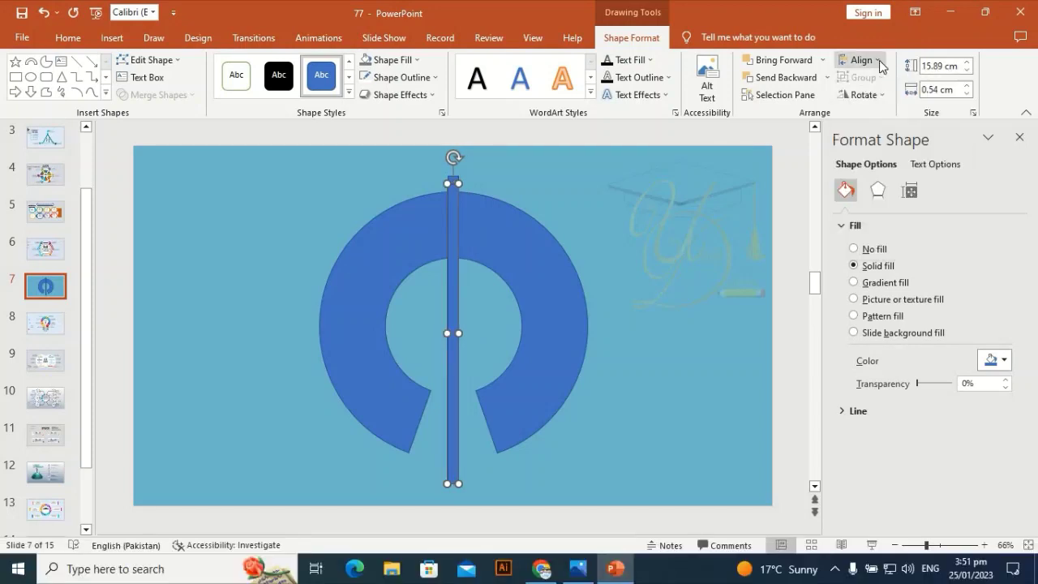
pyautogui.click(861, 61)
pyautogui.click(887, 154)
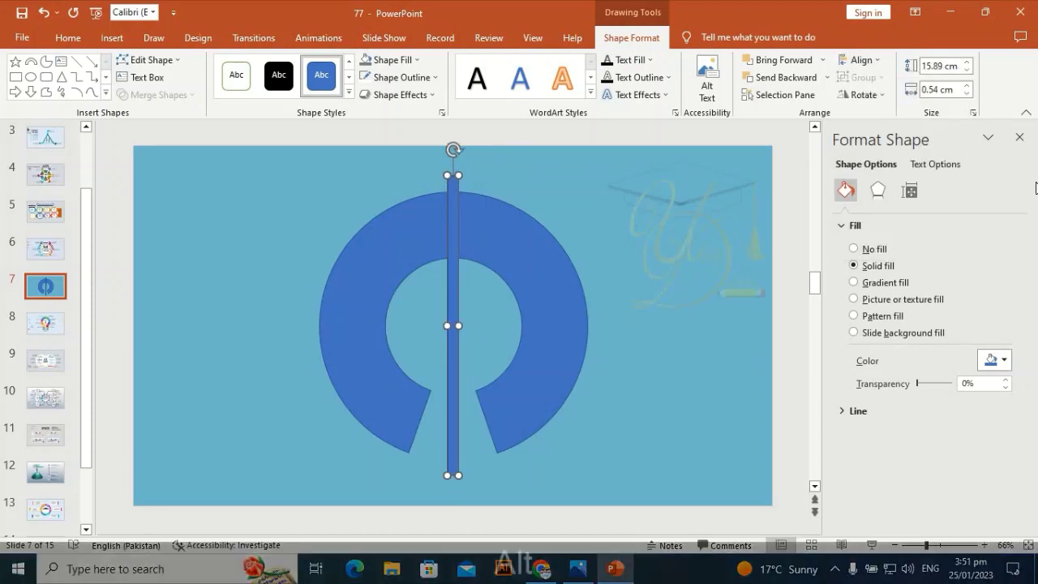
pyautogui.hotkey('alt', 'Right')
pyautogui.hotkey('alt', 'Right')
# - Add two more rotated bar copies as extra spokes across the ring
pyautogui.hotkey('alt', 'Right')
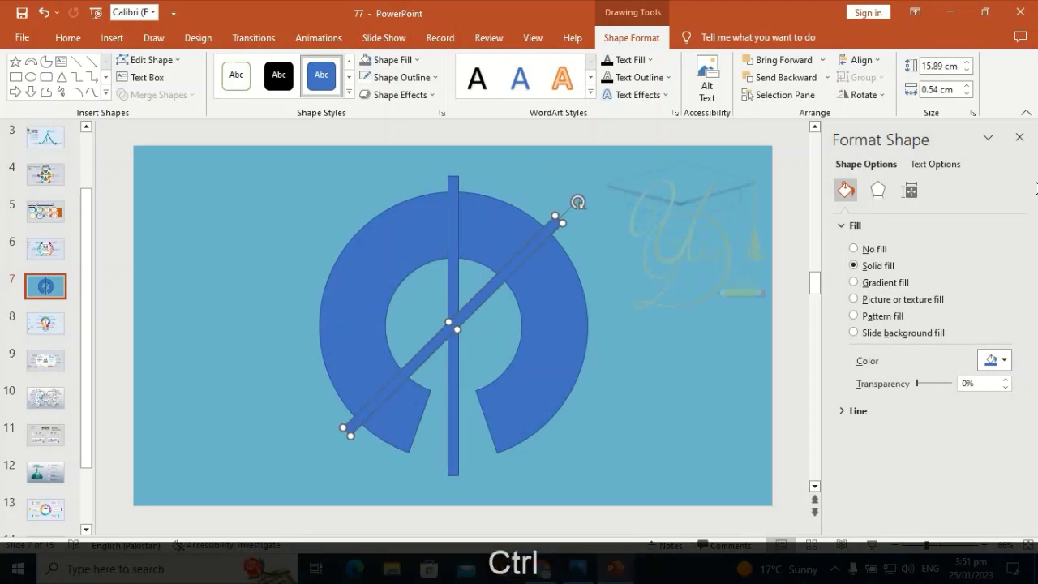
pyautogui.hotkey('ctrl', 'd')
pyautogui.hotkey('alt', 'Right')
pyautogui.hotkey('alt', 'Right')
pyautogui.hotkey('alt', 'Right')
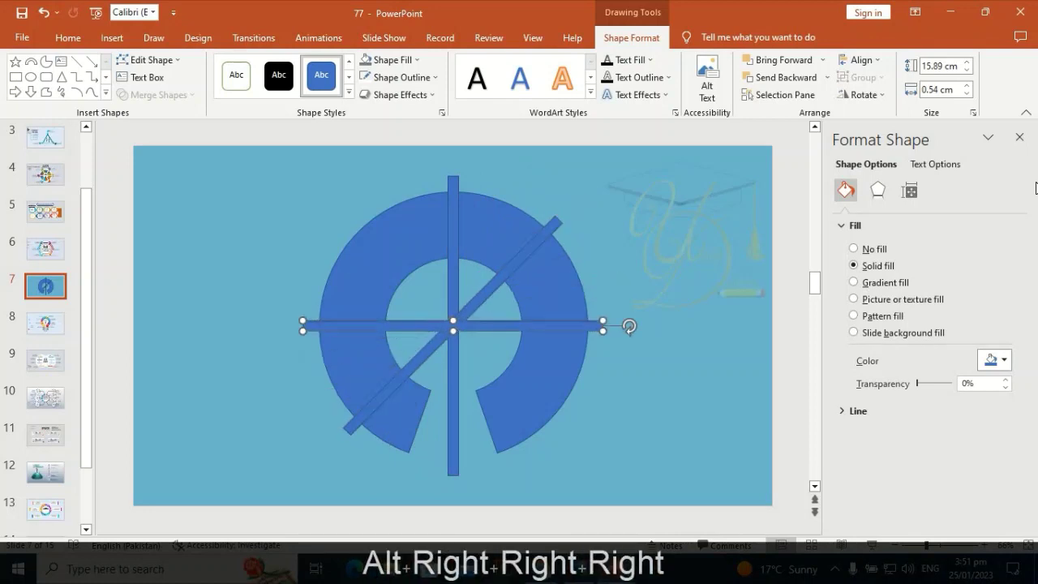
pyautogui.hotkey('ctrl', 'd')
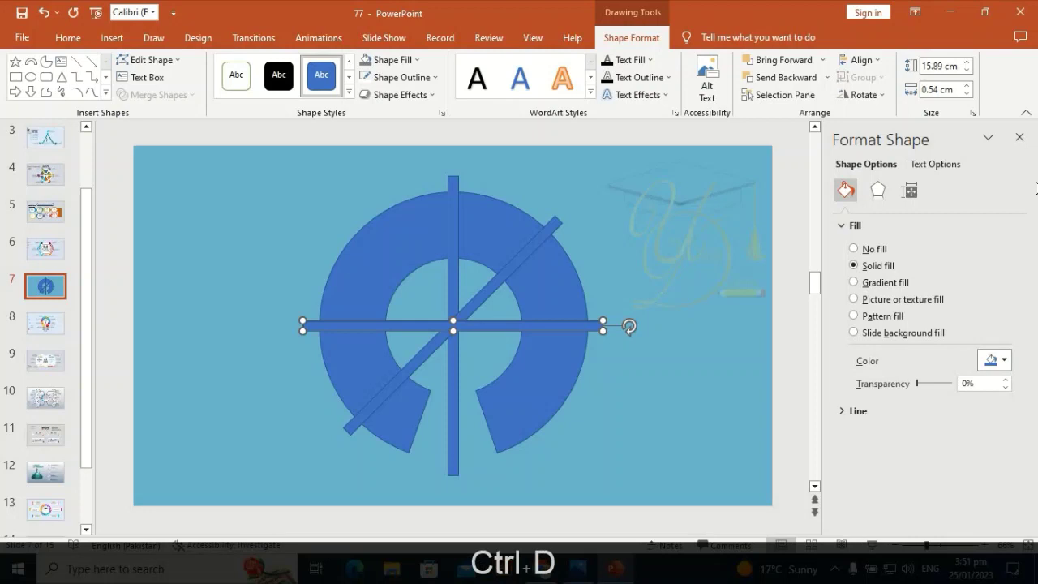
pyautogui.hotkey('alt', 'Right')
pyautogui.hotkey('alt', 'Right')
pyautogui.hotkey('alt', 'Right')
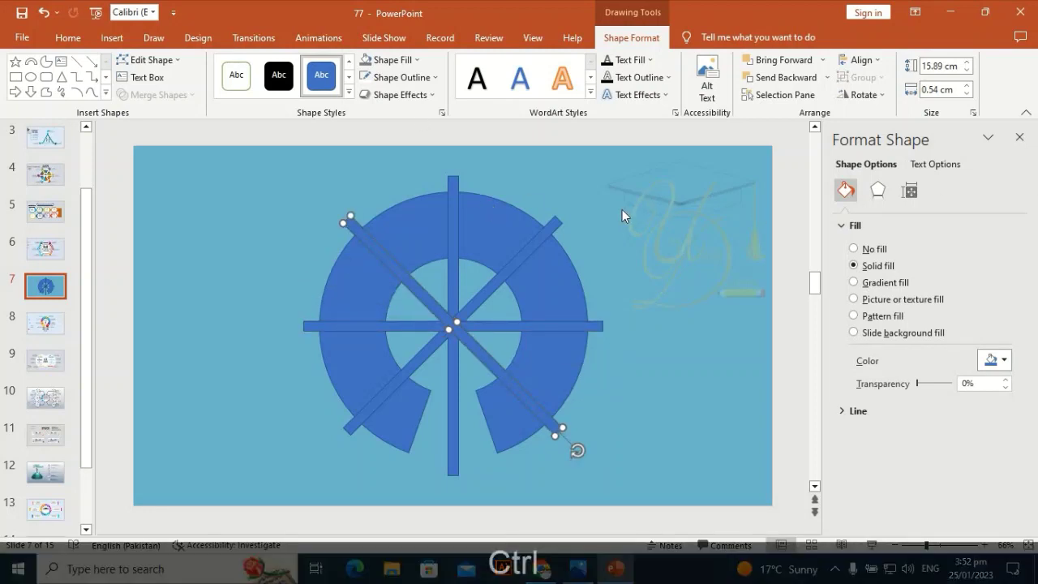
# - Fragment the ring and all the bars into separate pieces with Merge Shapes
pyautogui.hotkey('ctrl', 'a')
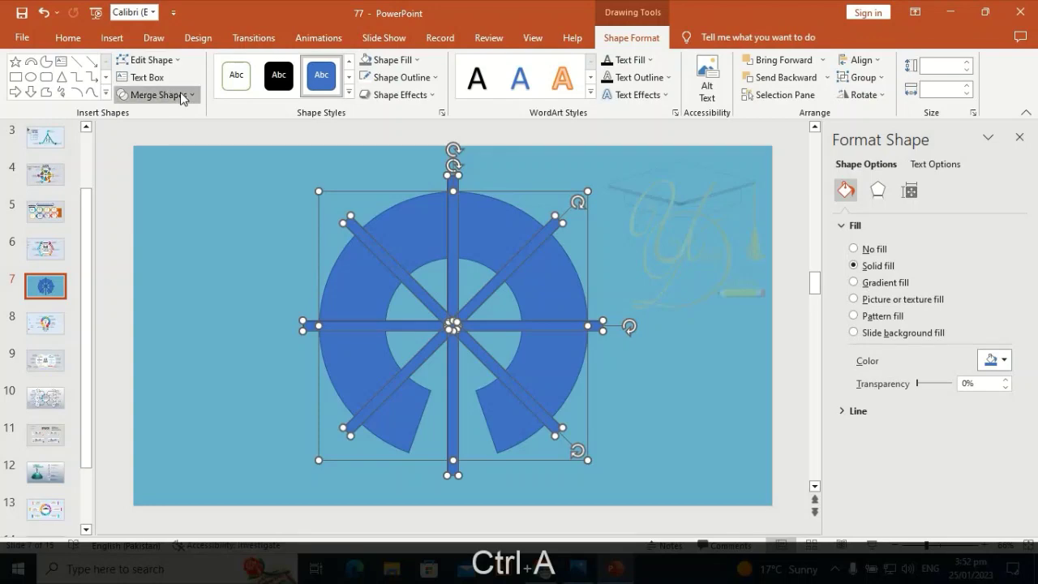
pyautogui.click(158, 95)
pyautogui.click(170, 147)
# - Delete the bars and inner fragments, keeping only the ring segments
pyautogui.hotkey('ctrl', 'a')
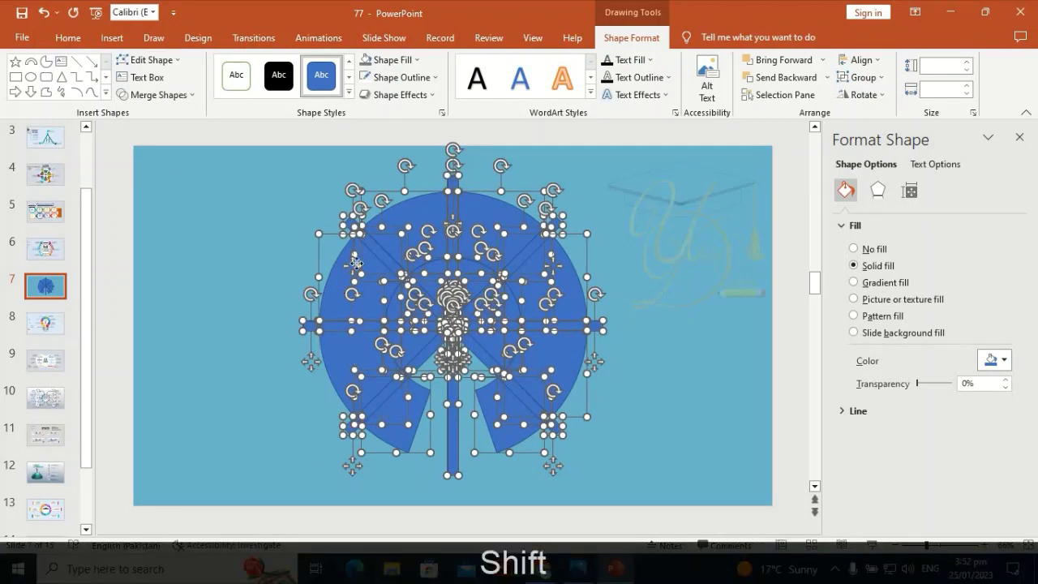
pyautogui.keyDown('shift'); pyautogui.click(414, 205); pyautogui.keyUp('shift')
pyautogui.keyDown('shift'); pyautogui.click(498, 210); pyautogui.keyUp('shift')
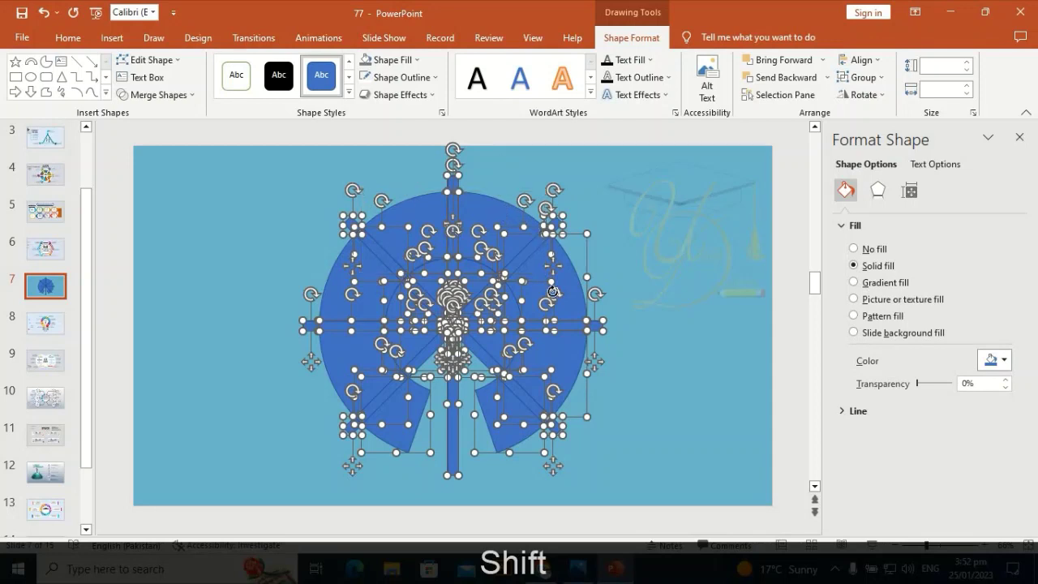
pyautogui.keyDown('shift'); pyautogui.click(573, 281); pyautogui.keyUp('shift')
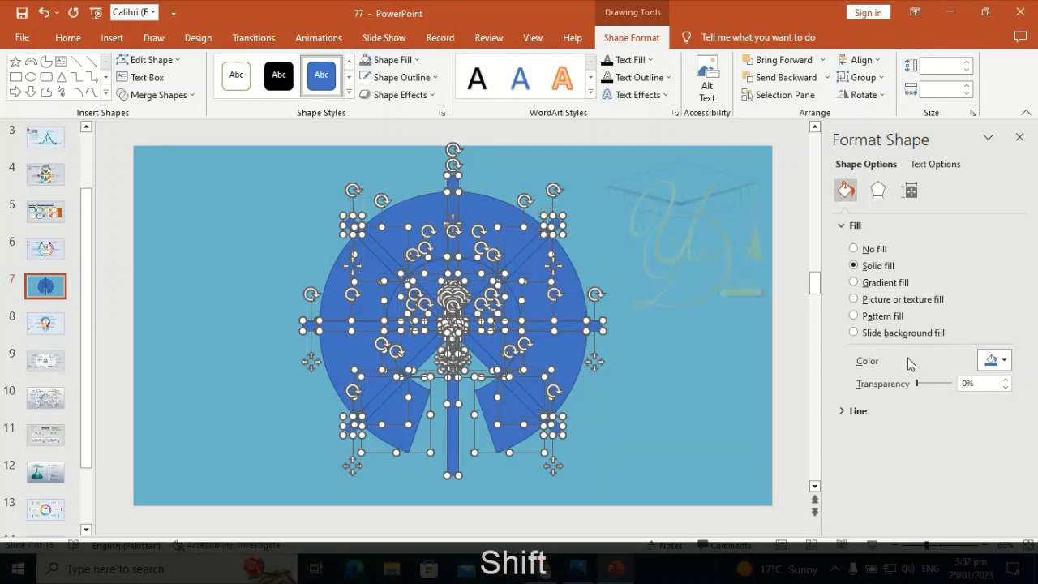
pyautogui.press('Delete')
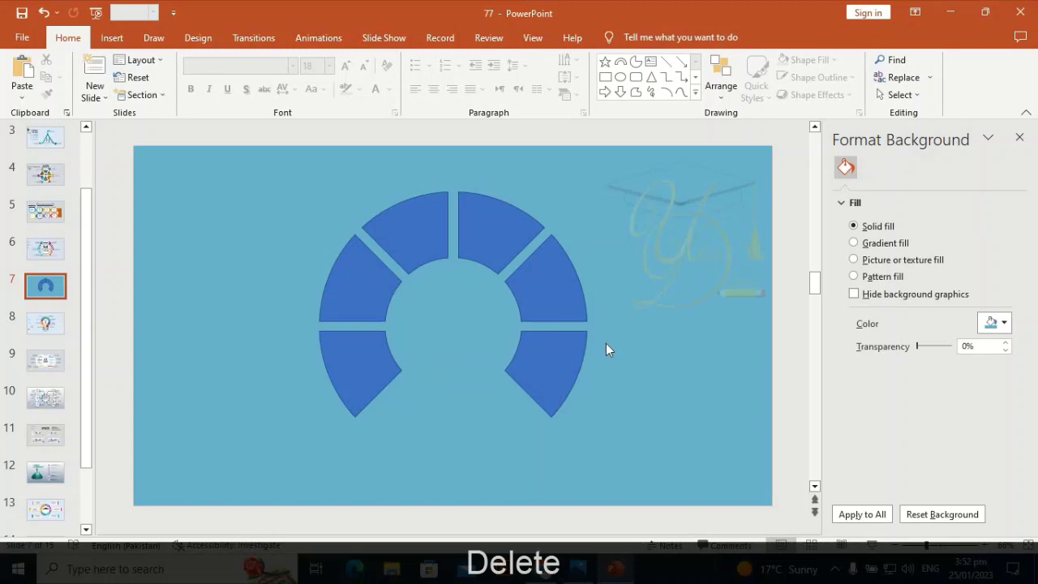
pyautogui.moveTo(651, 154); pyautogui.dragTo(475, 486)
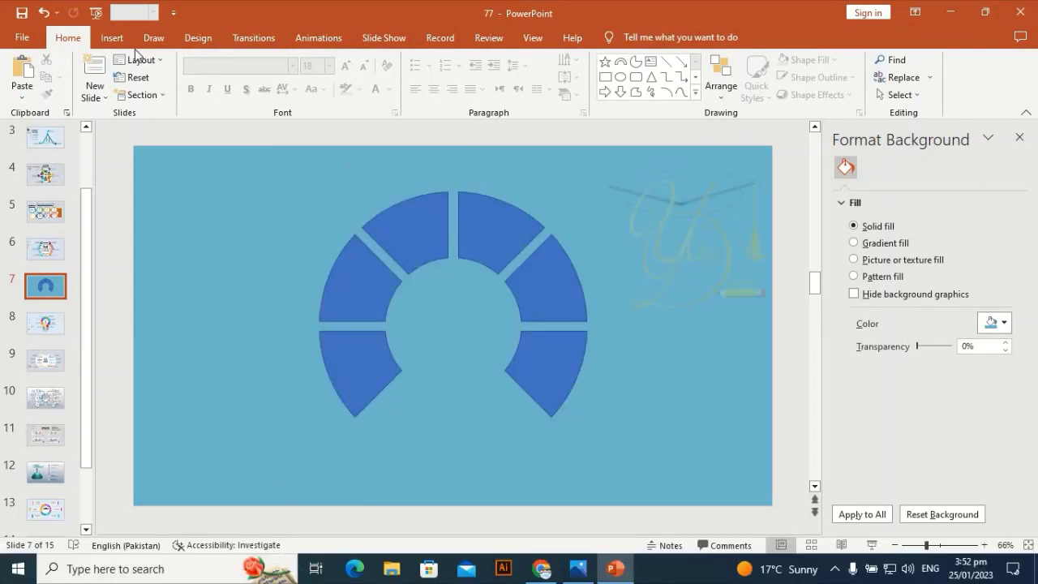
# - Draw a small triangle and rotate it to match the ring
pyautogui.click(113, 37)
pyautogui.click(244, 77)
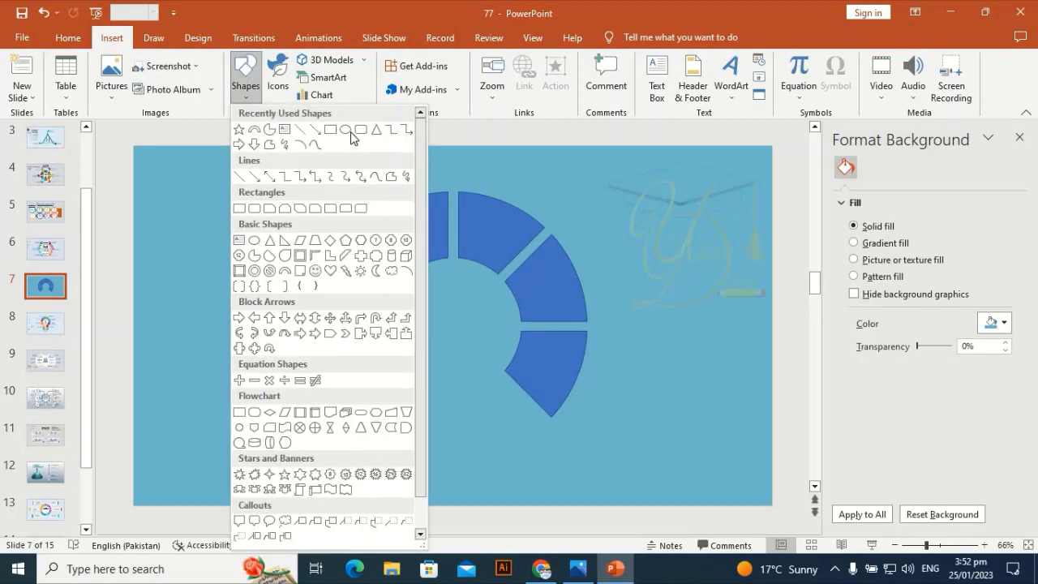
pyautogui.click(373, 131)
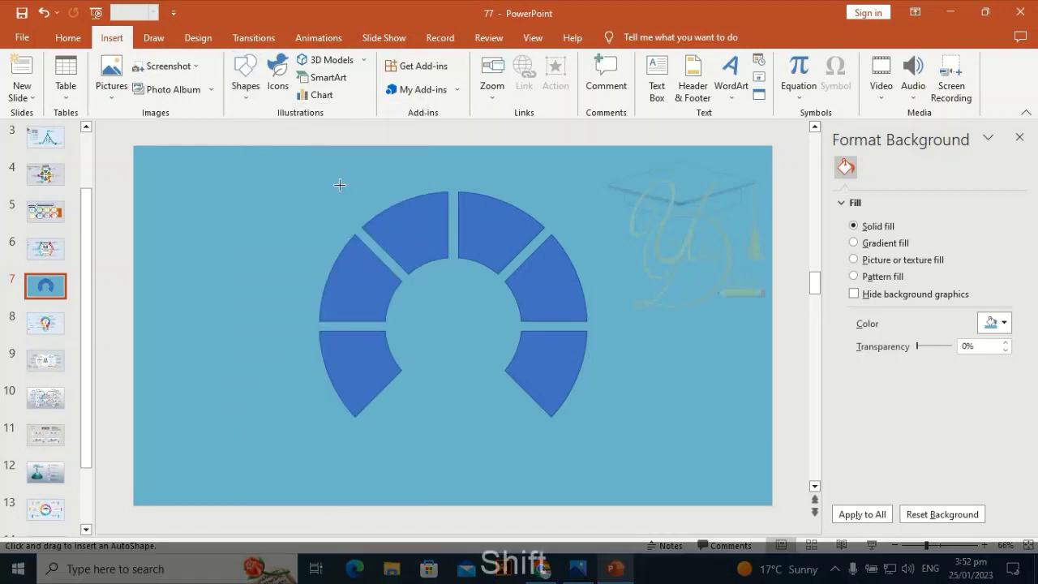
pyautogui.moveTo(339, 186); pyautogui.dragTo(363, 200)
pyautogui.moveTo(348, 156); pyautogui.dragTo(392, 350)
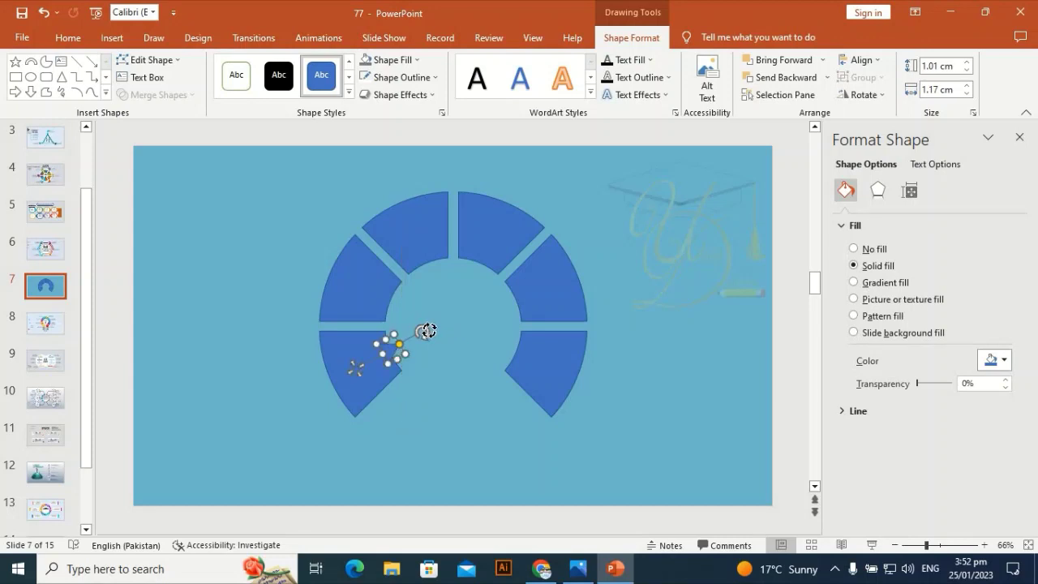
# - Move the triangle onto the lower-left segment's inner edge
pyautogui.press('Escape')
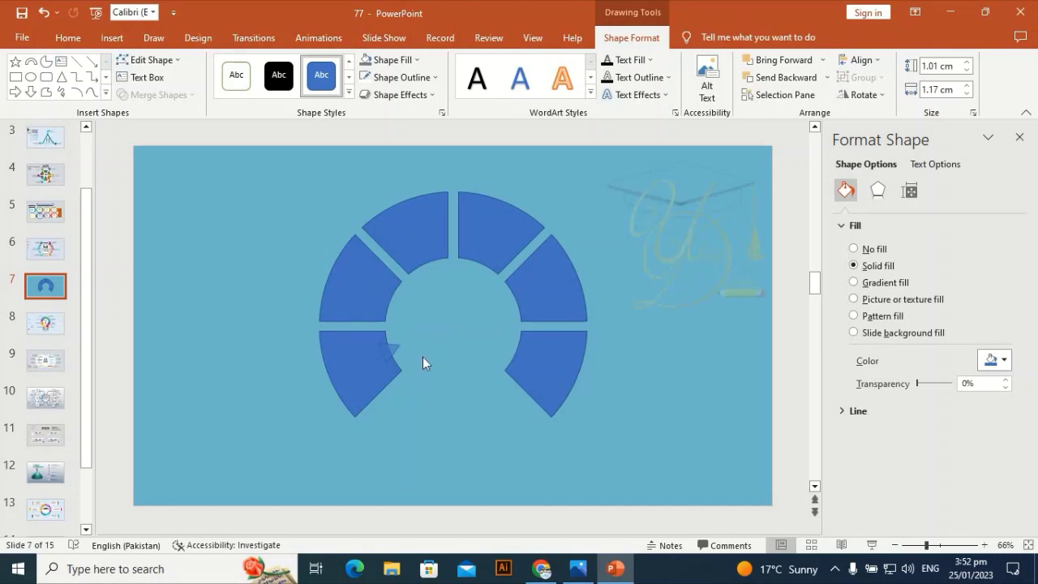
pyautogui.click(390, 350)
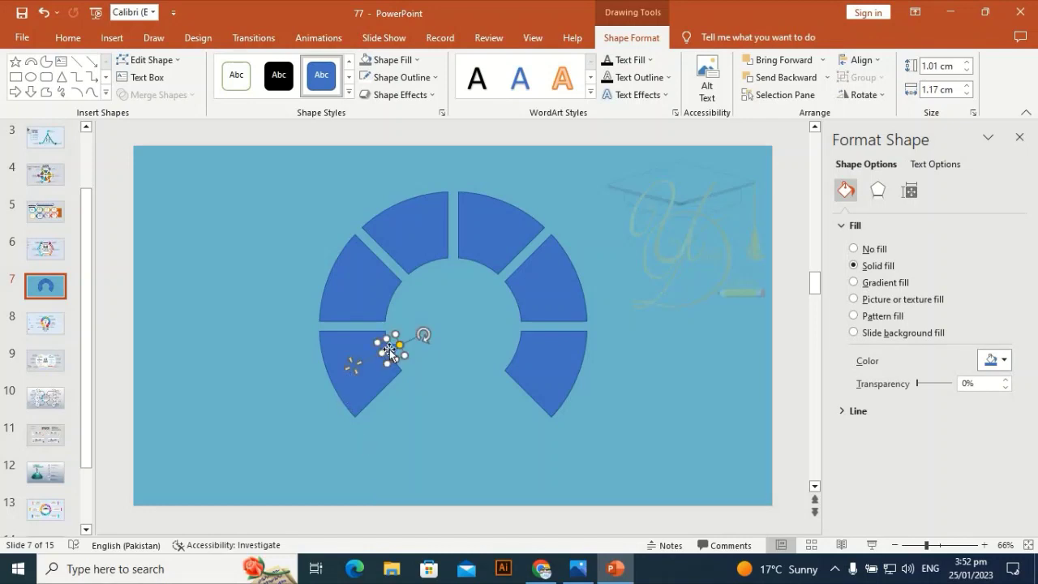
pyautogui.moveTo(390, 351); pyautogui.dragTo(394, 346)
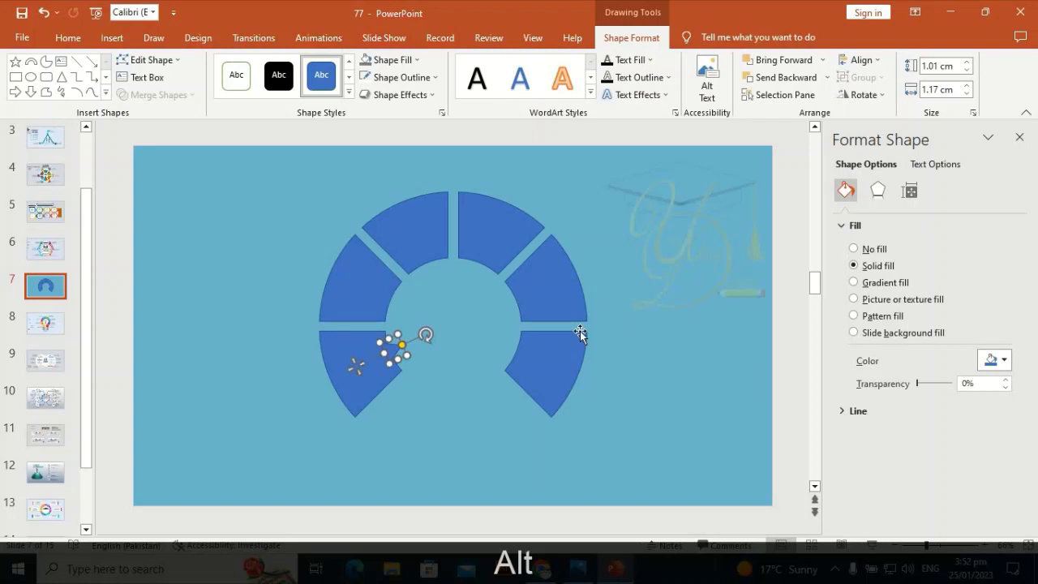
# - Place rotated triangle copies on the upper-left and top-left segments' inner edges
pyautogui.hotkey('ctrl', 'd')
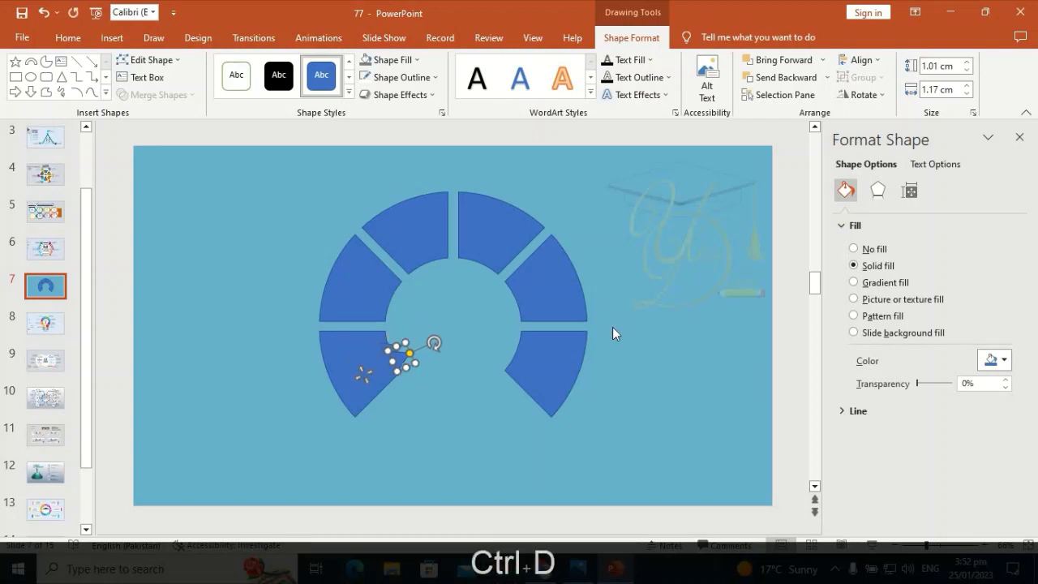
pyautogui.hotkey('alt', 'Right')
pyautogui.hotkey('alt', 'Right')
pyautogui.hotkey('alt', 'Right')
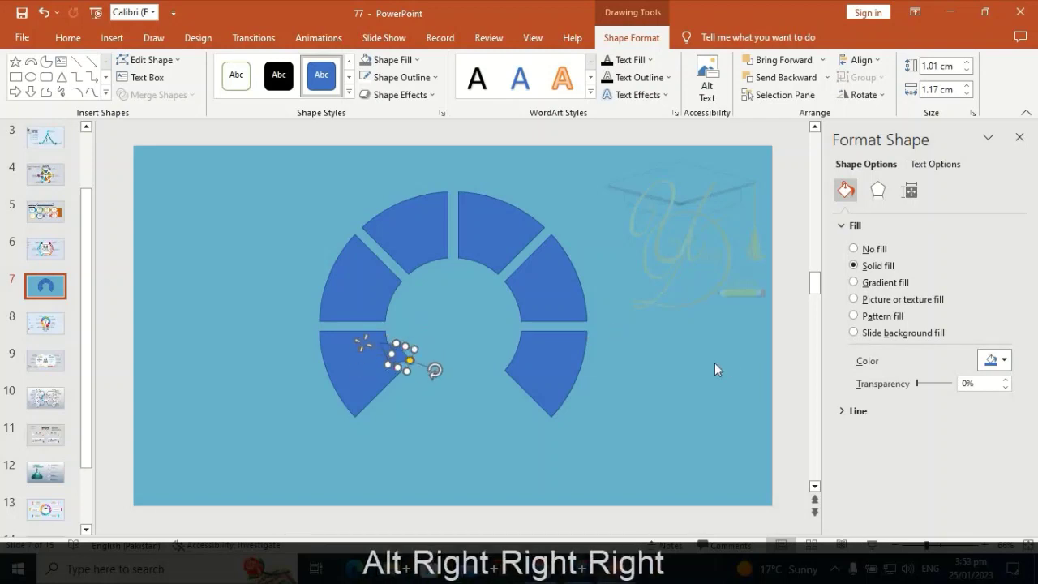
pyautogui.moveTo(400, 357); pyautogui.dragTo(392, 301)
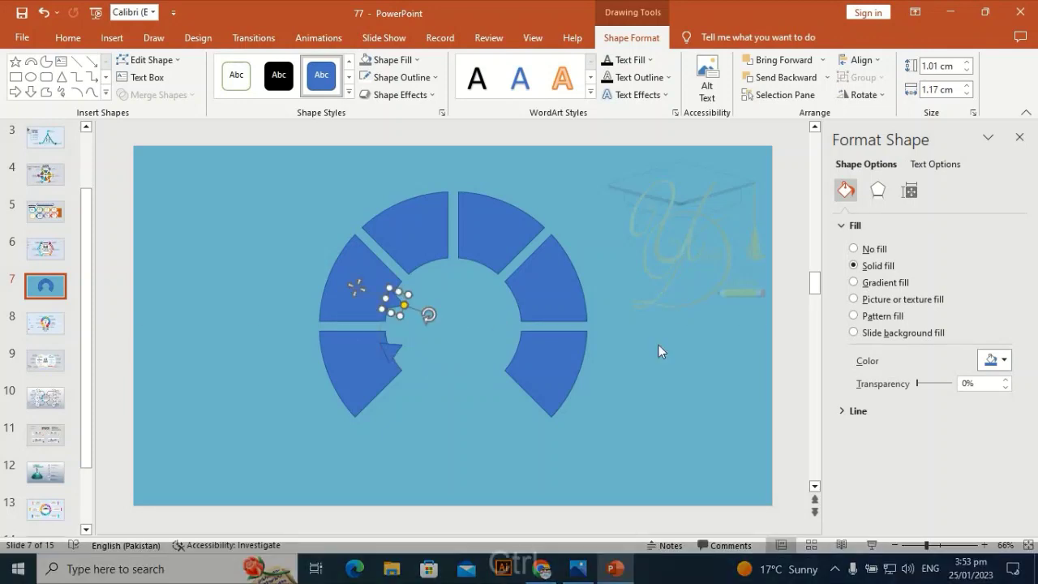
pyautogui.hotkey('ctrl', 'd')
pyautogui.hotkey('alt', 'Right')
pyautogui.hotkey('alt', 'Right')
pyautogui.hotkey('alt', 'Right')
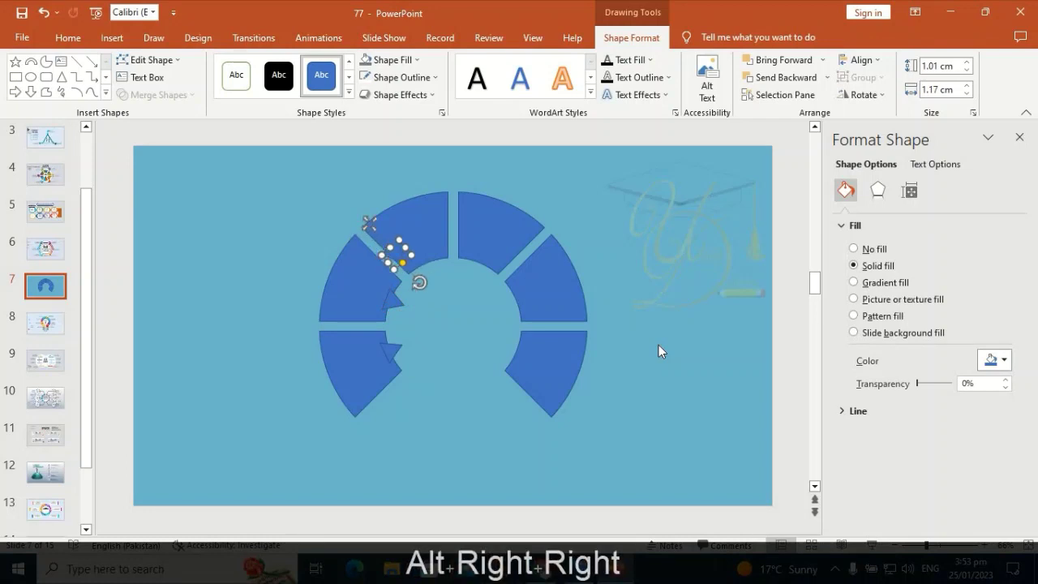
pyautogui.moveTo(403, 254); pyautogui.dragTo(424, 262)
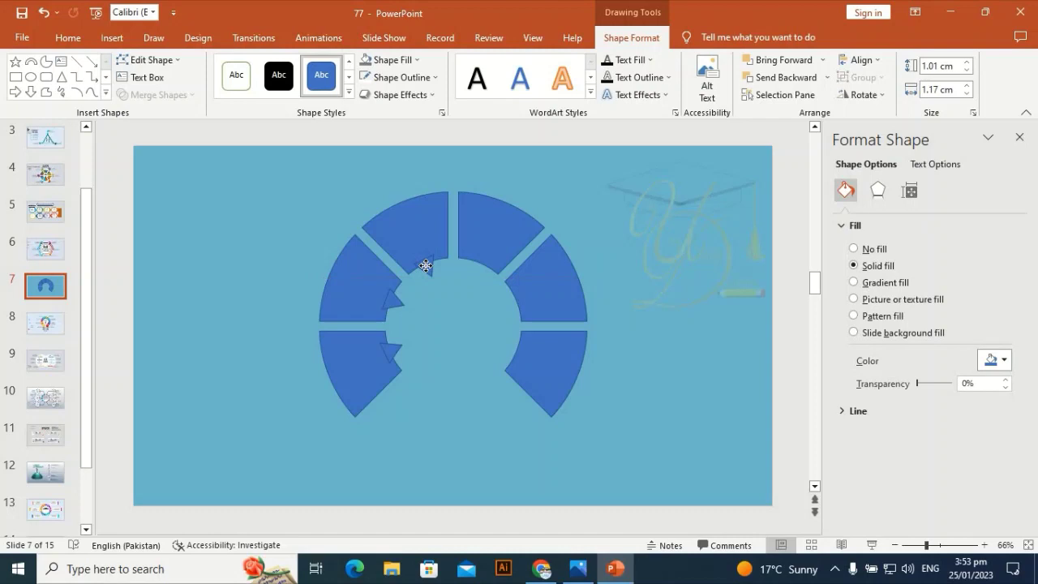
pyautogui.moveTo(425, 265); pyautogui.dragTo(427, 267)
# - Place rotated triangle copies on the top-right and upper-right segments' inner edges
pyautogui.hotkey('ctrl', 'd')
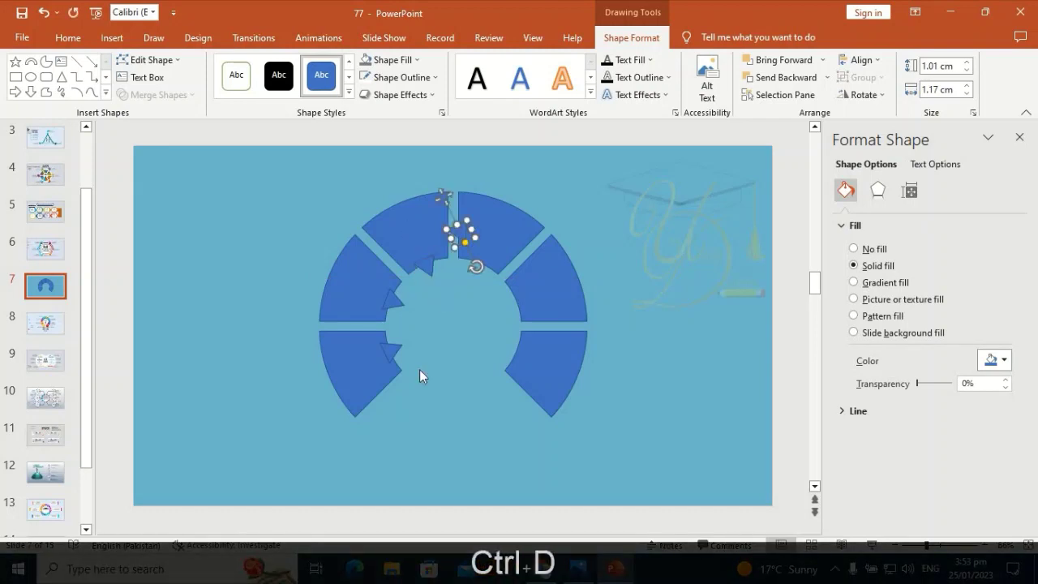
pyautogui.hotkey('alt', 'Right')
pyautogui.hotkey('alt', 'Right')
pyautogui.hotkey('alt', 'Right')
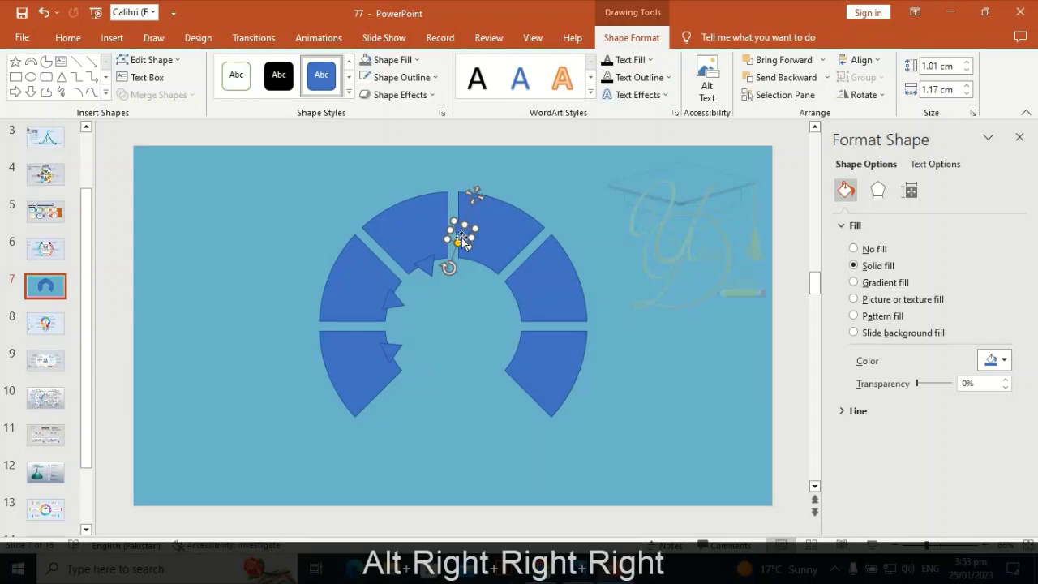
pyautogui.moveTo(464, 242); pyautogui.dragTo(479, 262)
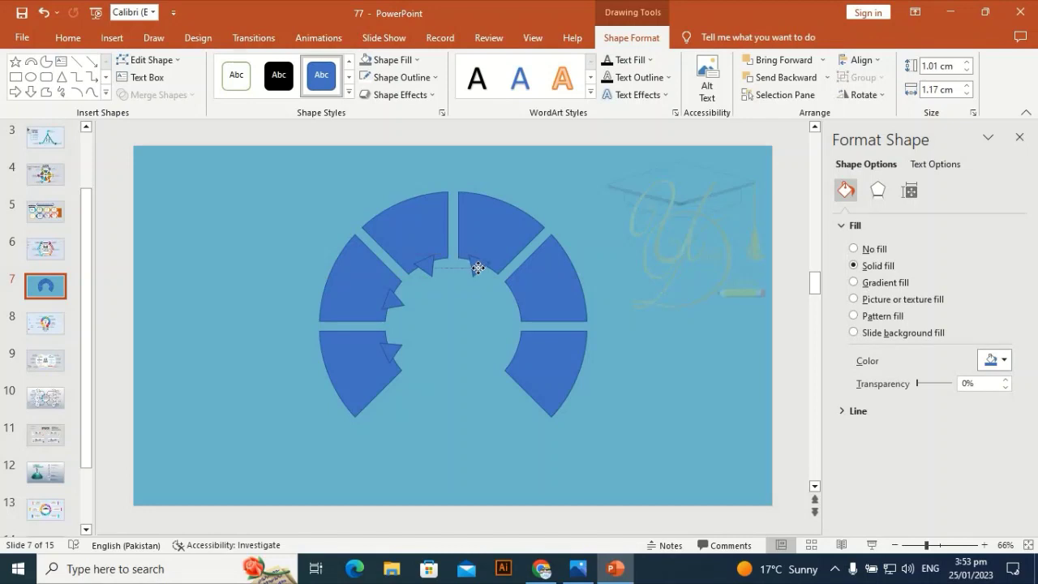
pyautogui.moveTo(484, 273); pyautogui.dragTo(484, 274)
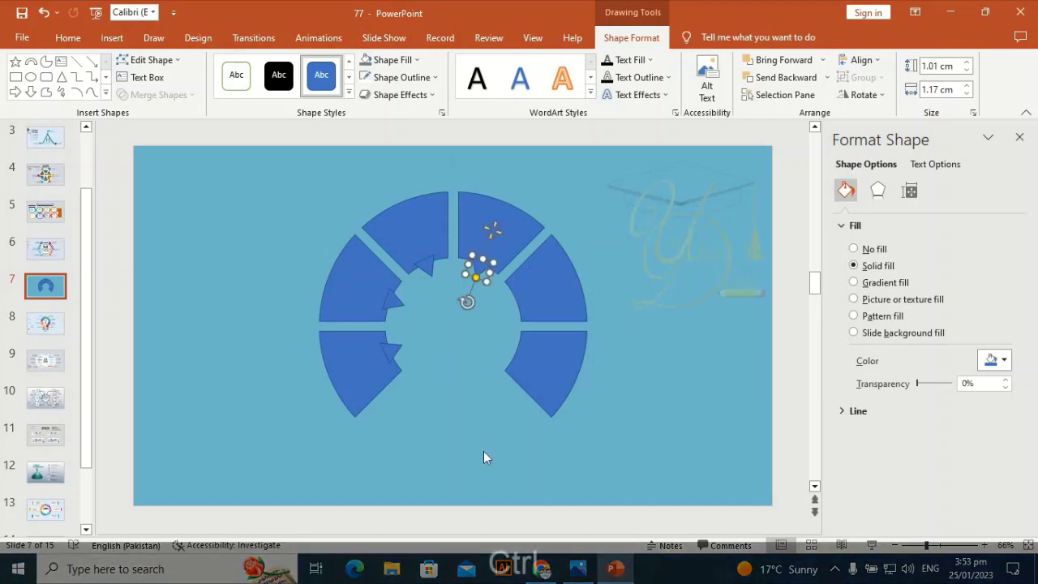
pyautogui.hotkey('ctrl', 'd')
pyautogui.hotkey('alt', 'Right')
pyautogui.hotkey('alt', 'Right')
pyautogui.hotkey('alt', 'Right')
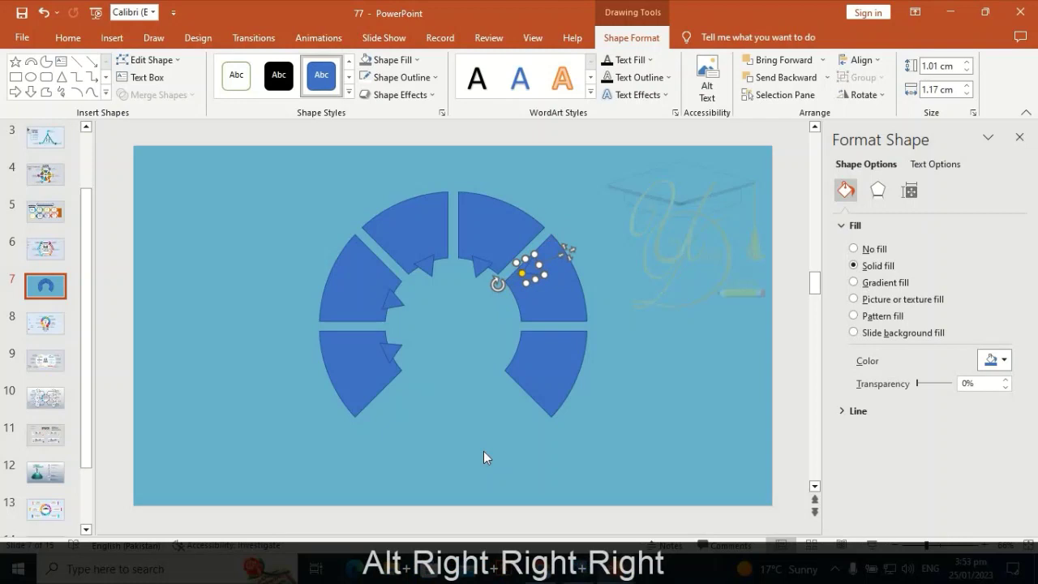
pyautogui.press('Escape')
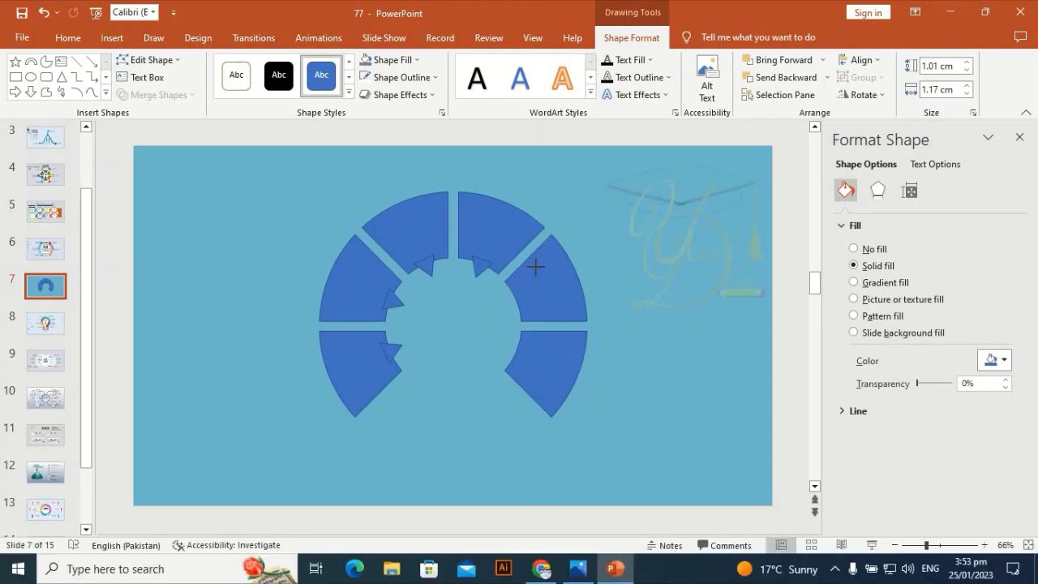
pyautogui.moveTo(537, 273); pyautogui.dragTo(515, 301)
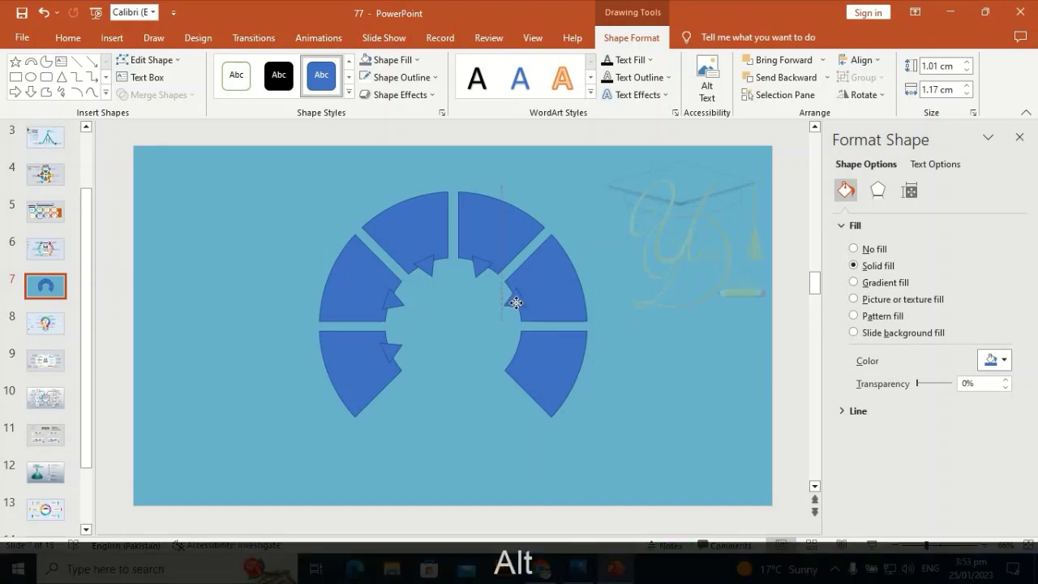
# - Place a final rotated triangle copy on the lower-right segment's inner edge
pyautogui.hotkey('ctrl', 'd')
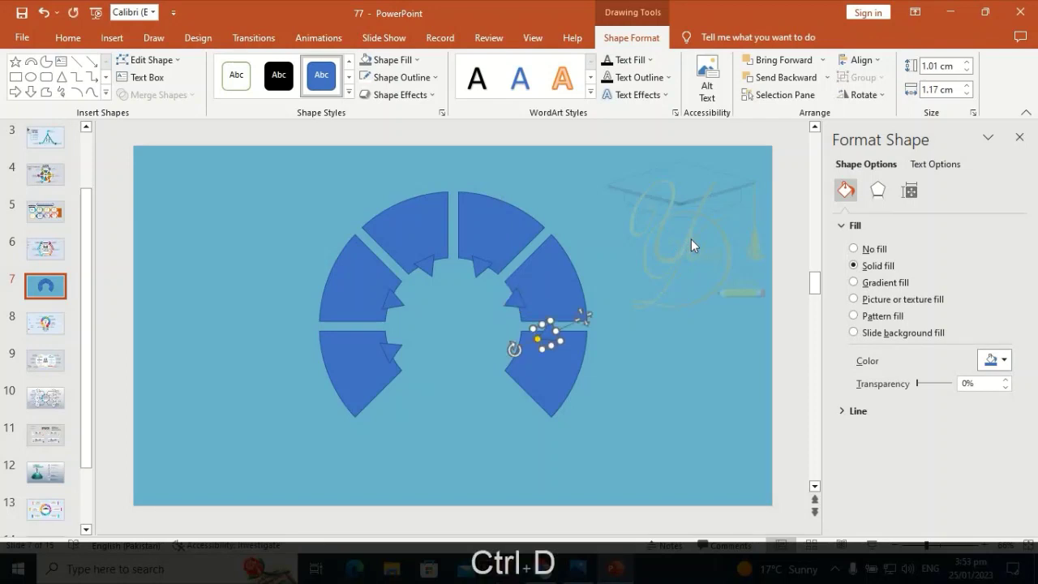
pyautogui.hotkey('alt', 'Right')
pyautogui.hotkey('alt', 'Right')
pyautogui.hotkey('alt', 'Right')
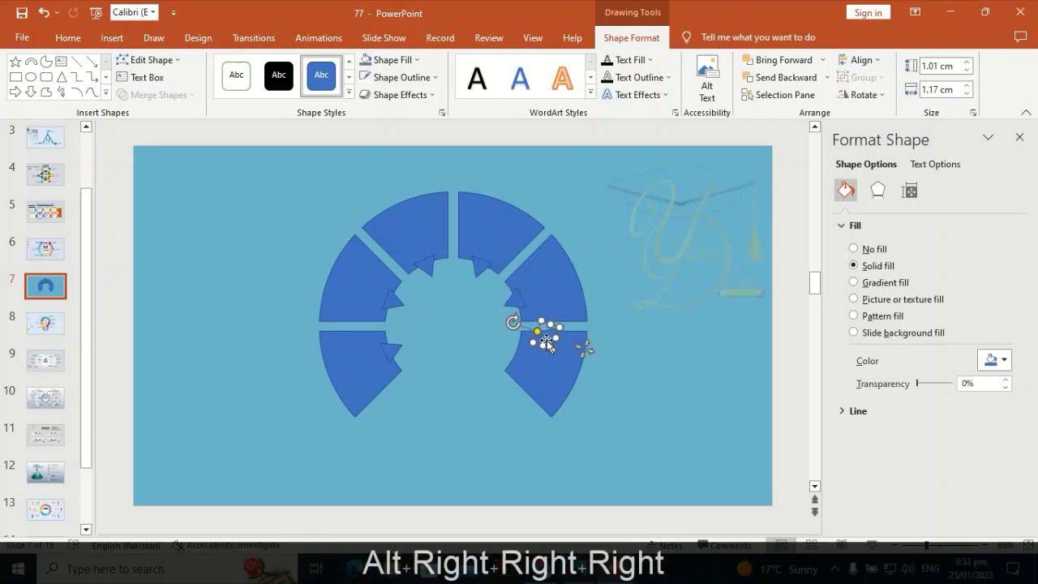
pyautogui.moveTo(547, 344); pyautogui.dragTo(511, 356)
pyautogui.press('alt')
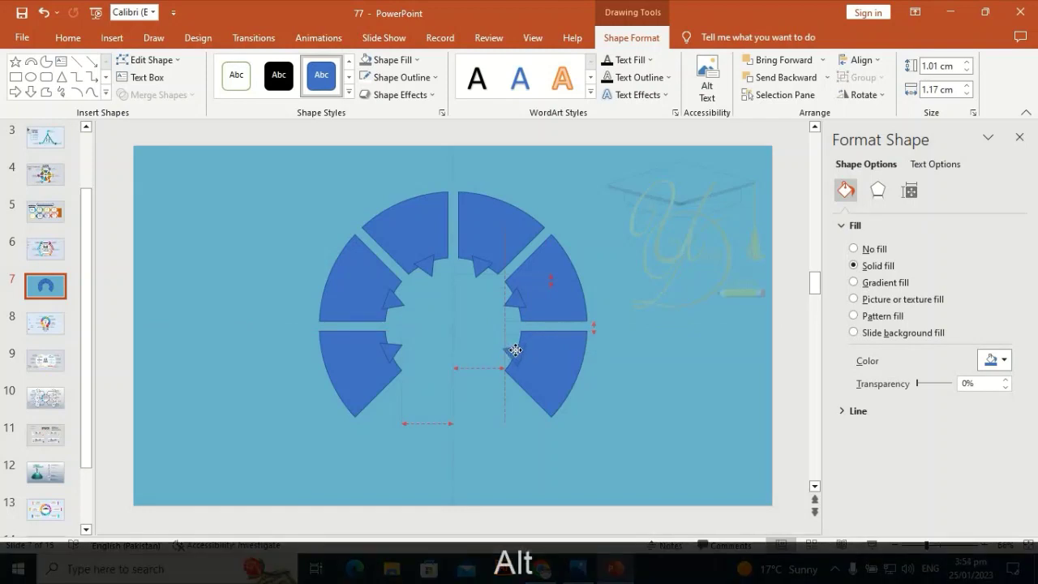
pyautogui.moveTo(516, 349); pyautogui.dragTo(516, 349)
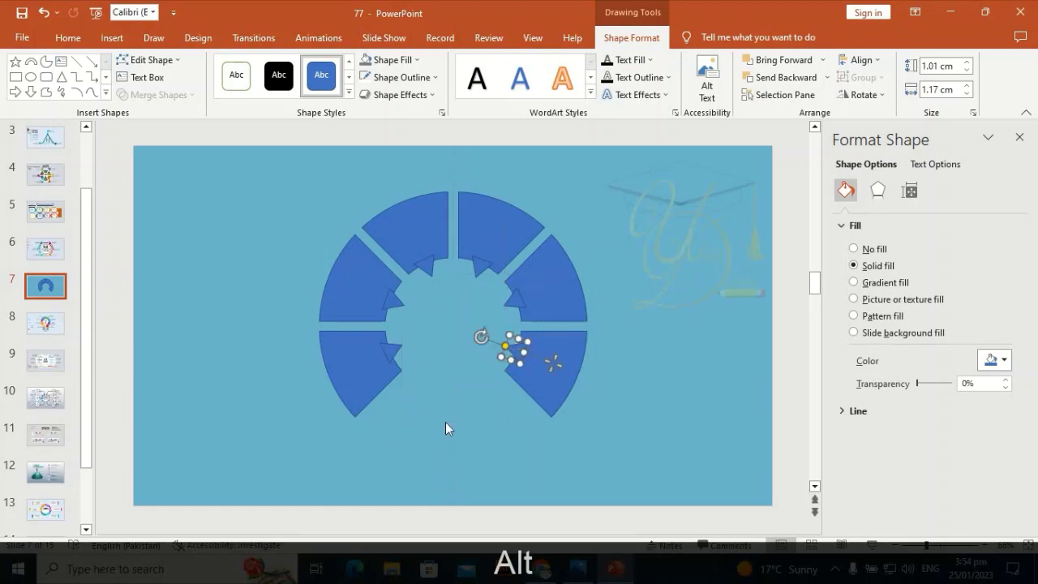
# - Union the triangles into the lower-right and upper-right ring segments
pyautogui.keyDown('shift'); pyautogui.click(541, 384); pyautogui.keyUp('shift')
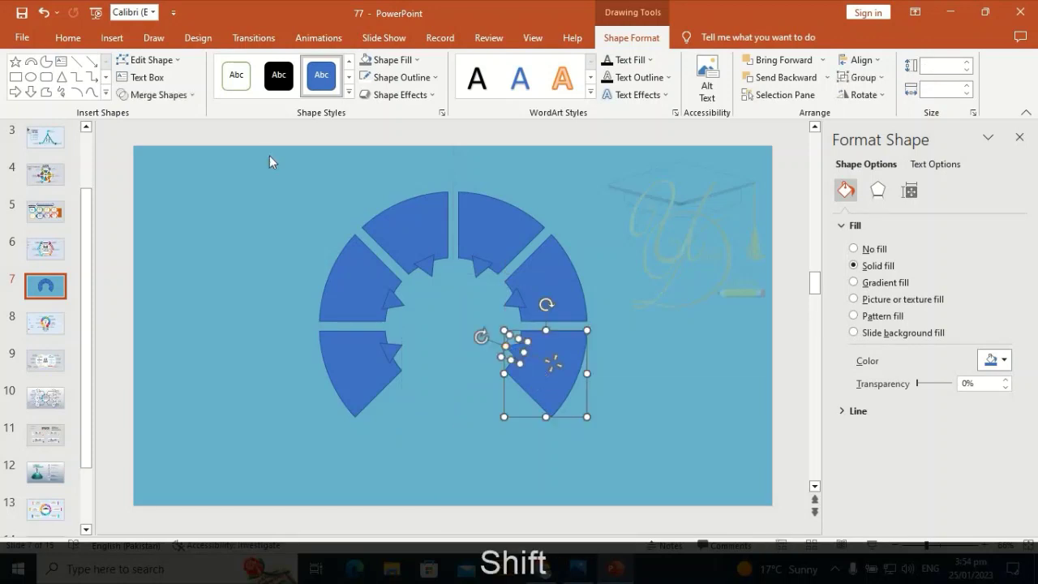
pyautogui.click(162, 94)
pyautogui.click(152, 114)
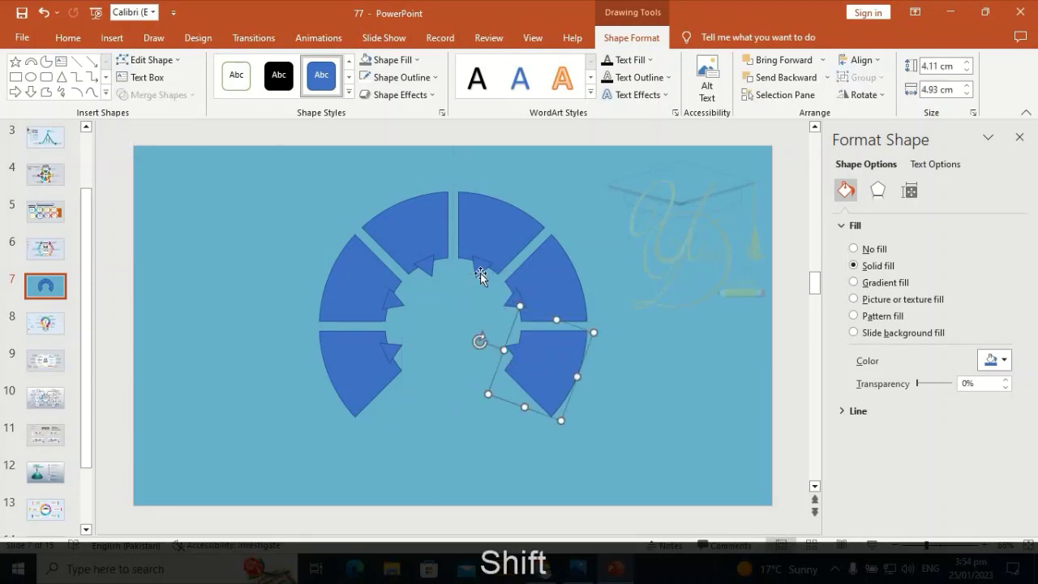
pyautogui.click(520, 301)
pyautogui.keyDown('shift'); pyautogui.click(564, 260); pyautogui.keyUp('shift')
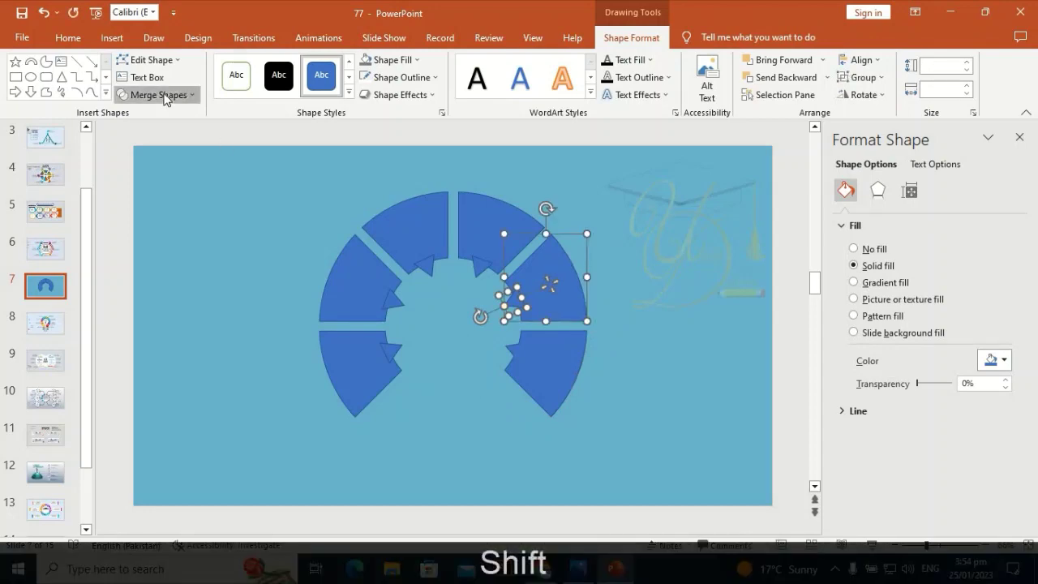
pyautogui.click(162, 95)
pyautogui.click(153, 114)
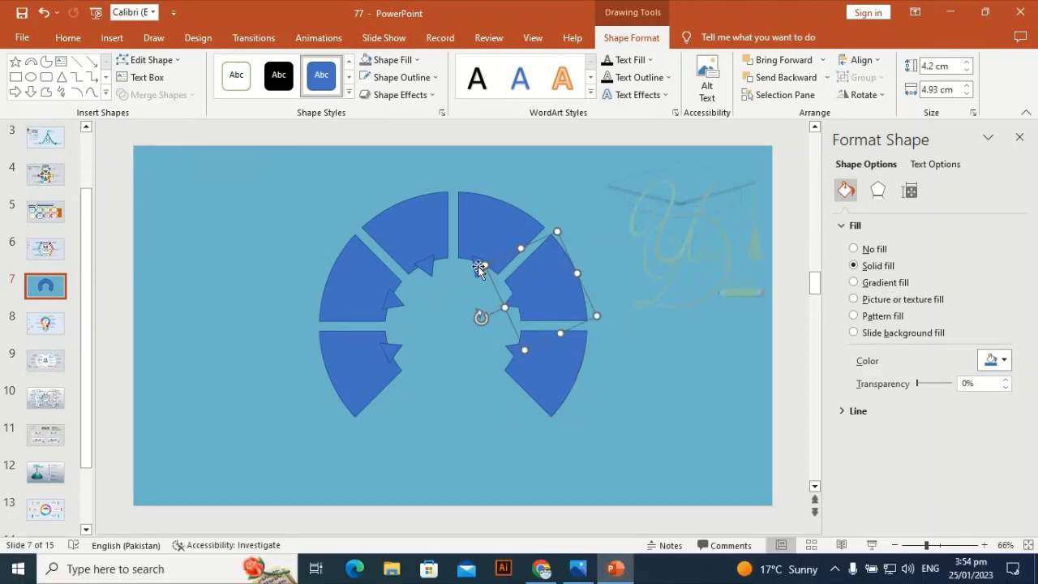
# - Union the triangles into the top-right and top-left ring segments
pyautogui.click(478, 267)
pyautogui.keyDown('shift'); pyautogui.click(483, 225); pyautogui.keyUp('shift')
pyautogui.click(153, 95)
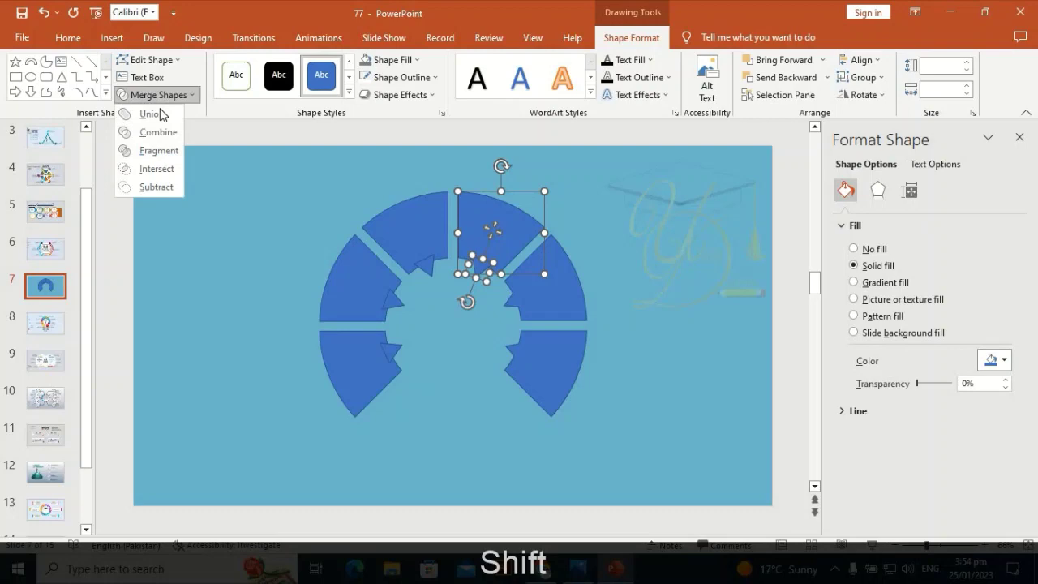
pyautogui.click(154, 114)
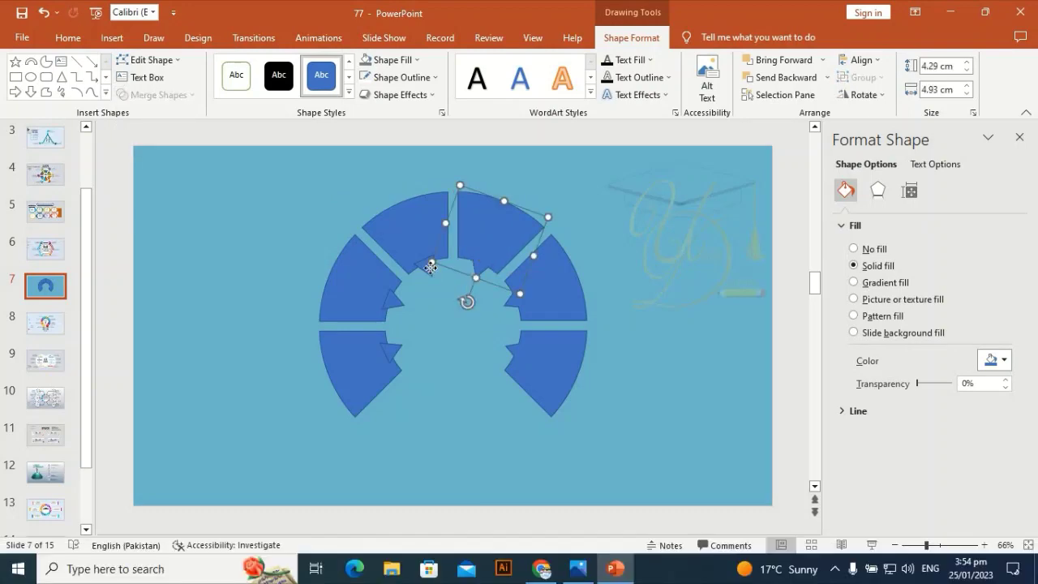
pyautogui.click(430, 267)
pyautogui.keyDown('shift'); pyautogui.click(398, 214); pyautogui.keyUp('shift')
pyautogui.click(174, 94)
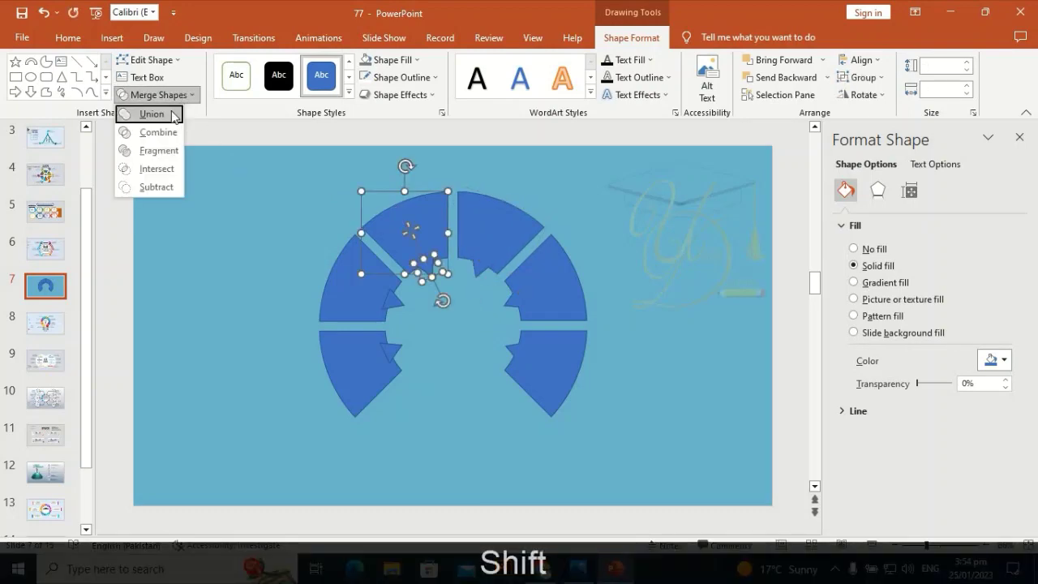
pyautogui.click(173, 116)
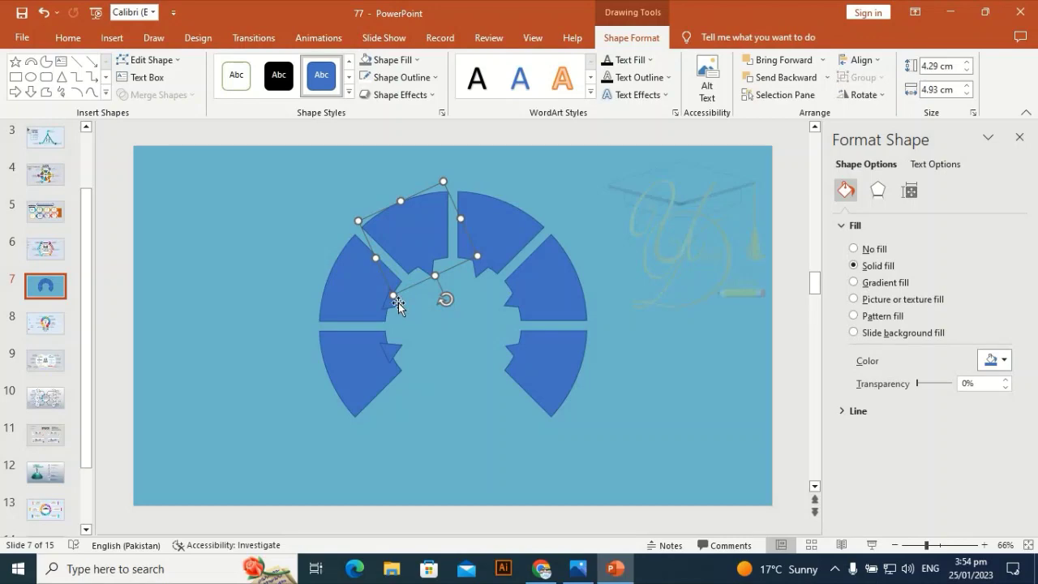
# - Union the triangles into the upper-left and lower-left ring segments
pyautogui.click(397, 300)
pyautogui.keyDown('shift'); pyautogui.click(350, 280); pyautogui.keyUp('shift')
pyautogui.click(189, 95)
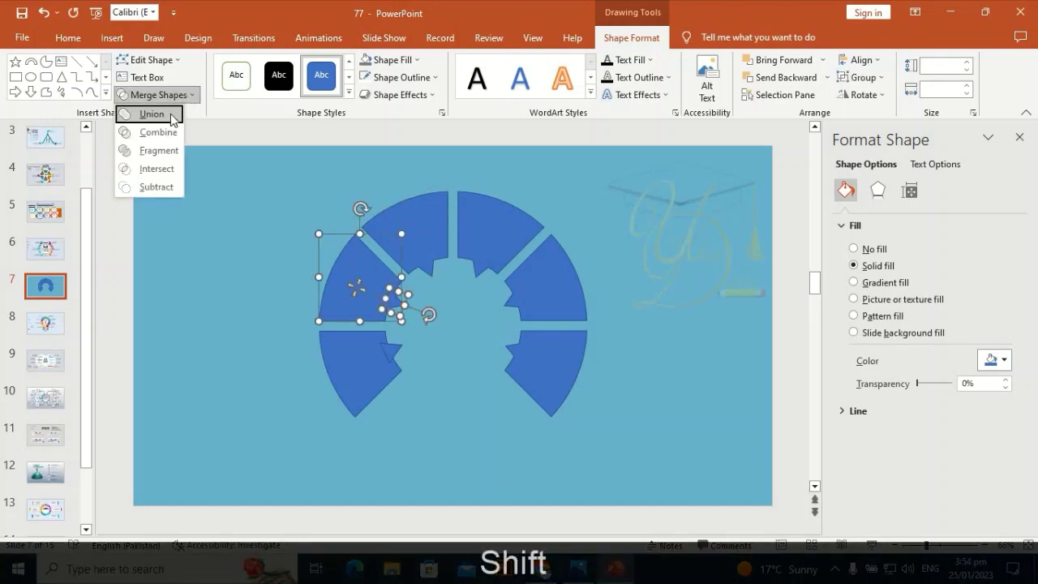
pyautogui.click(171, 113)
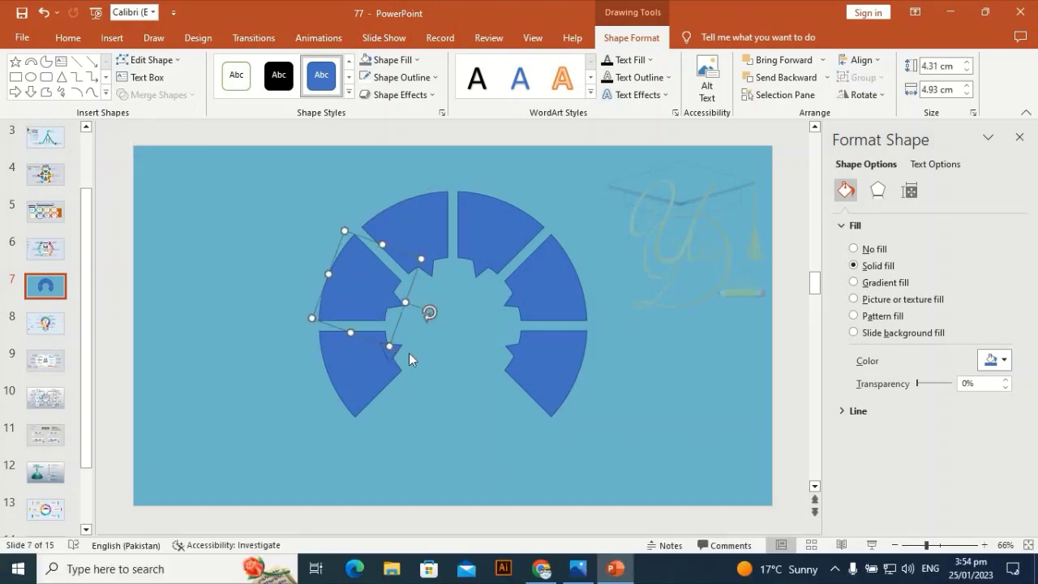
pyautogui.click(397, 343)
pyautogui.click(393, 349)
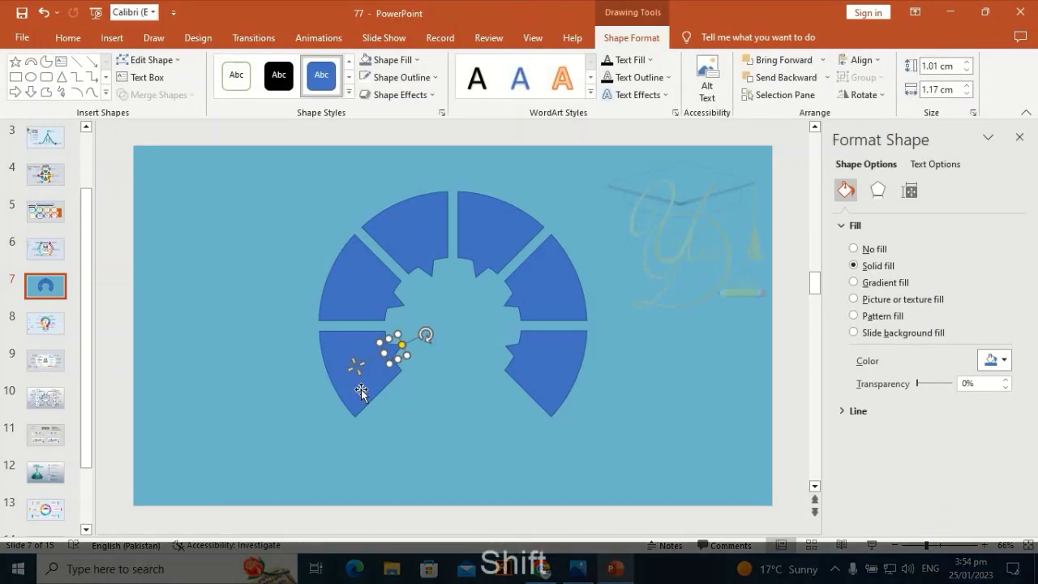
pyautogui.keyDown('shift'); pyautogui.click(360, 392); pyautogui.keyUp('shift')
pyautogui.click(179, 94)
pyautogui.click(158, 109)
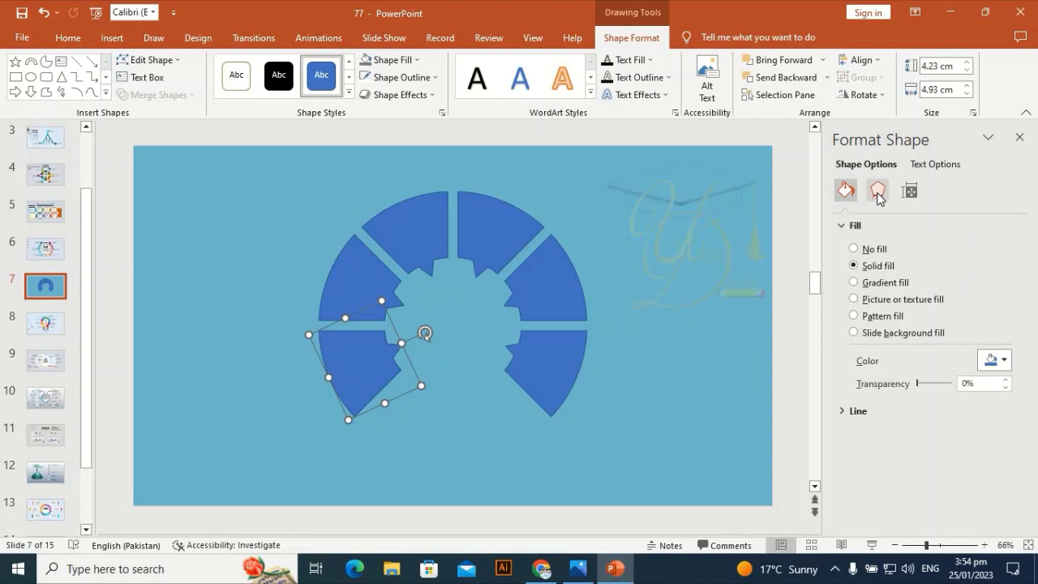
# - Switch the segment to a linear gradient fill running at 90°
pyautogui.click(892, 288)
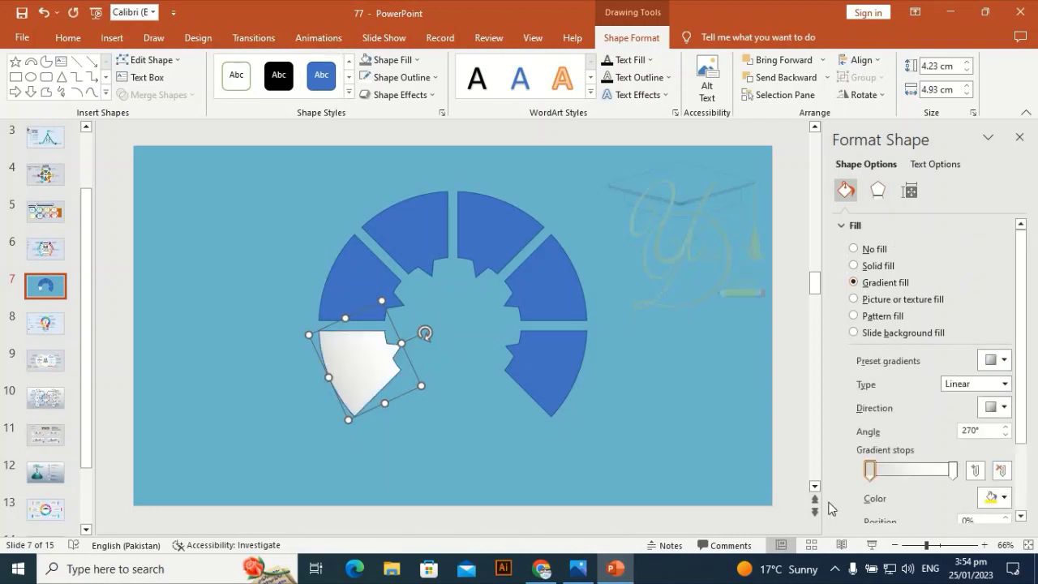
pyautogui.click(870, 470)
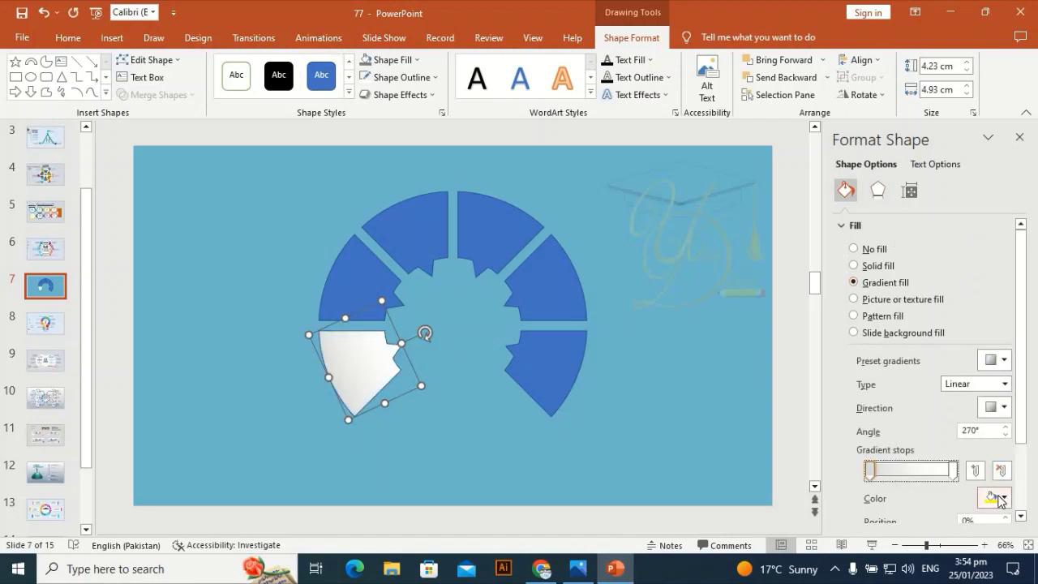
pyautogui.click(1005, 408)
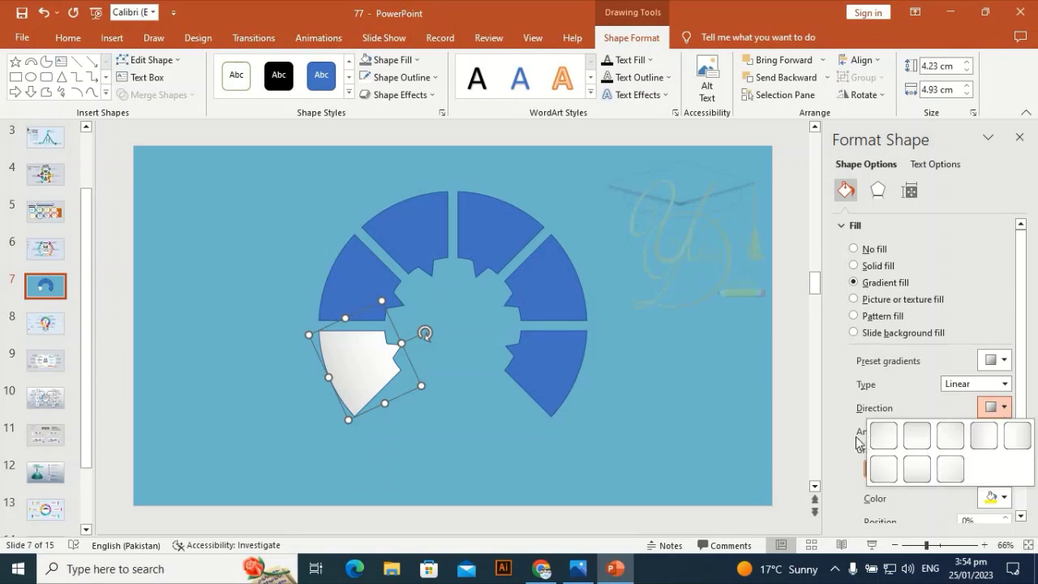
pyautogui.click(913, 439)
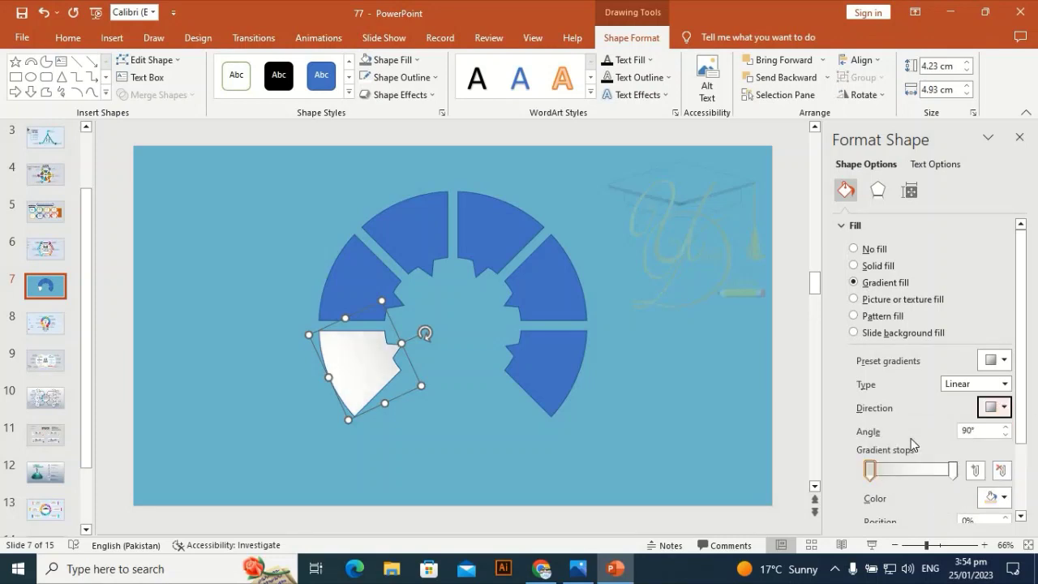
# - Set the left gradient stop to white and the right stop to light grey
pyautogui.click(952, 470)
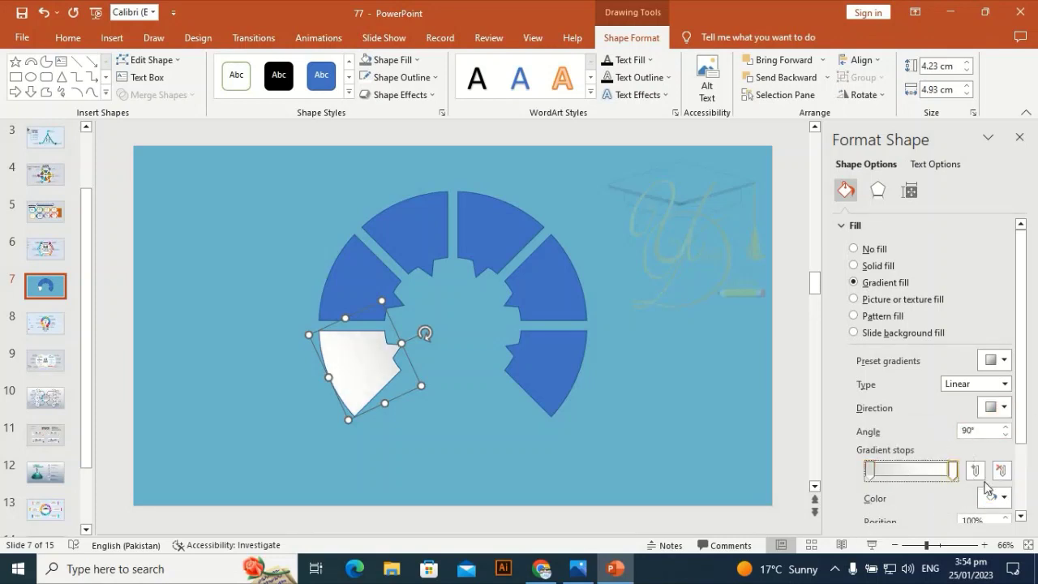
pyautogui.click(994, 498)
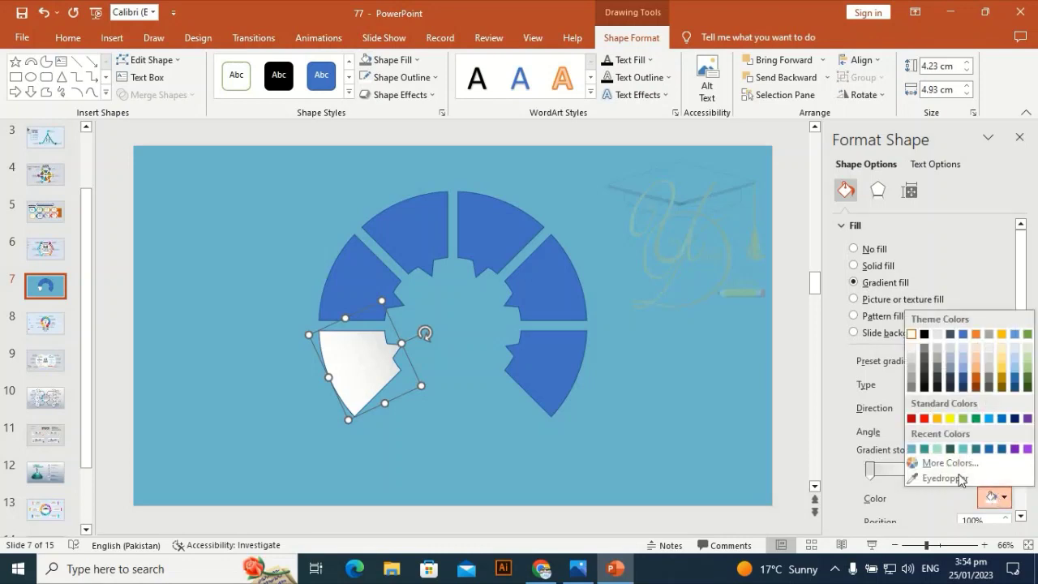
pyautogui.click(913, 357)
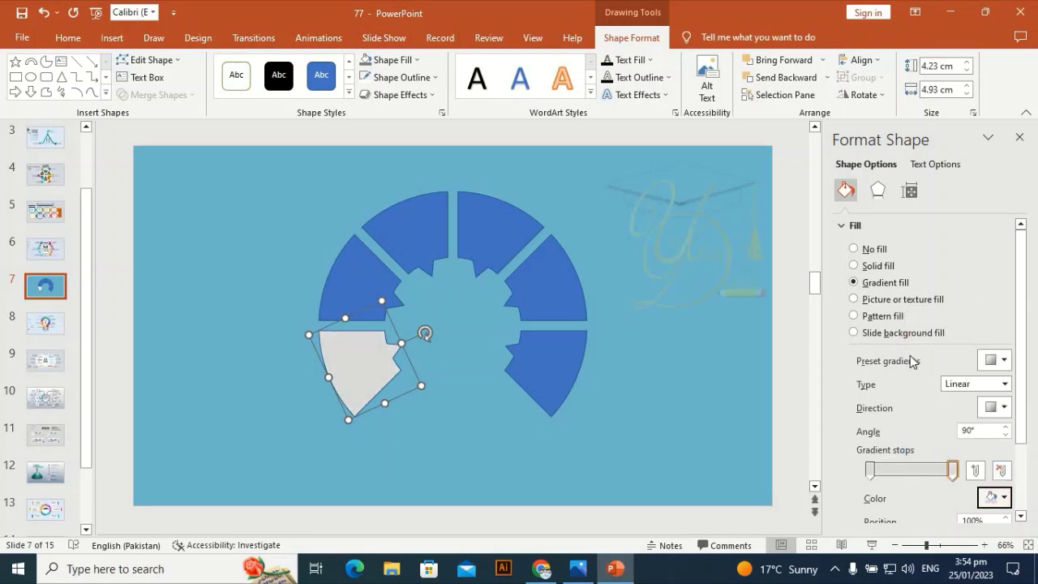
pyautogui.click(1003, 497)
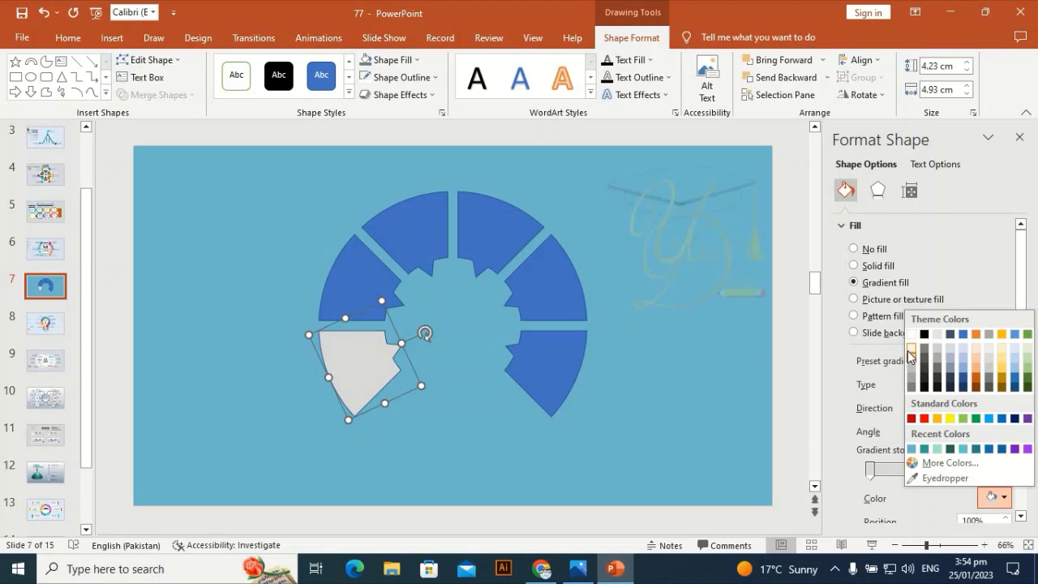
pyautogui.click(910, 348)
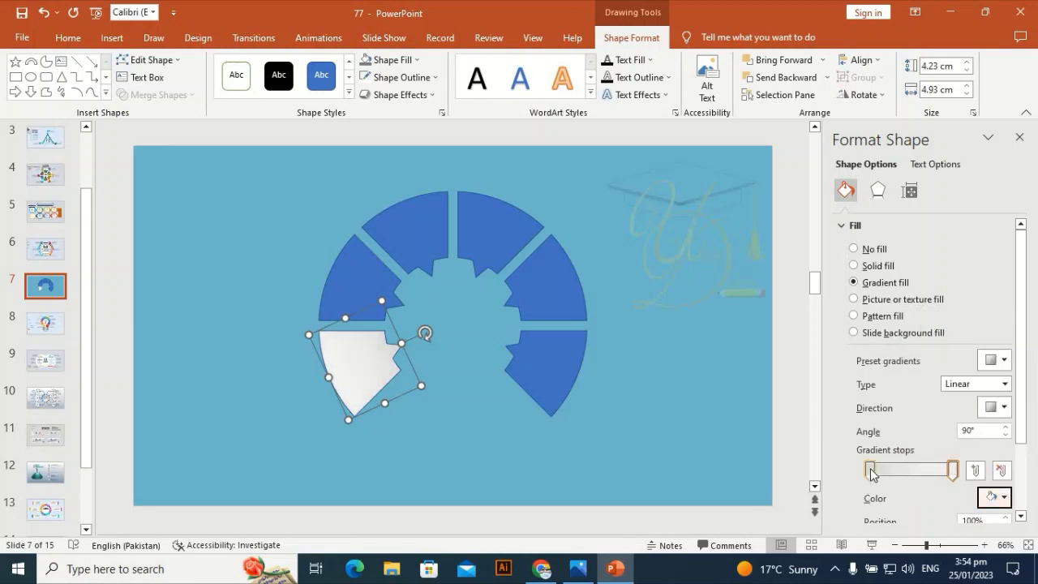
pyautogui.click(869, 469)
pyautogui.click(1002, 497)
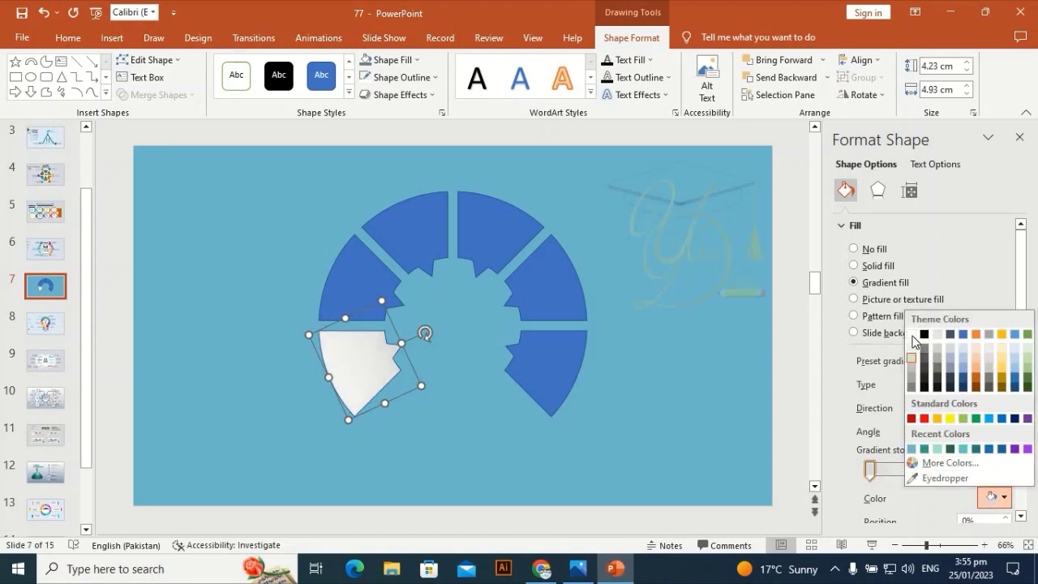
pyautogui.click(914, 338)
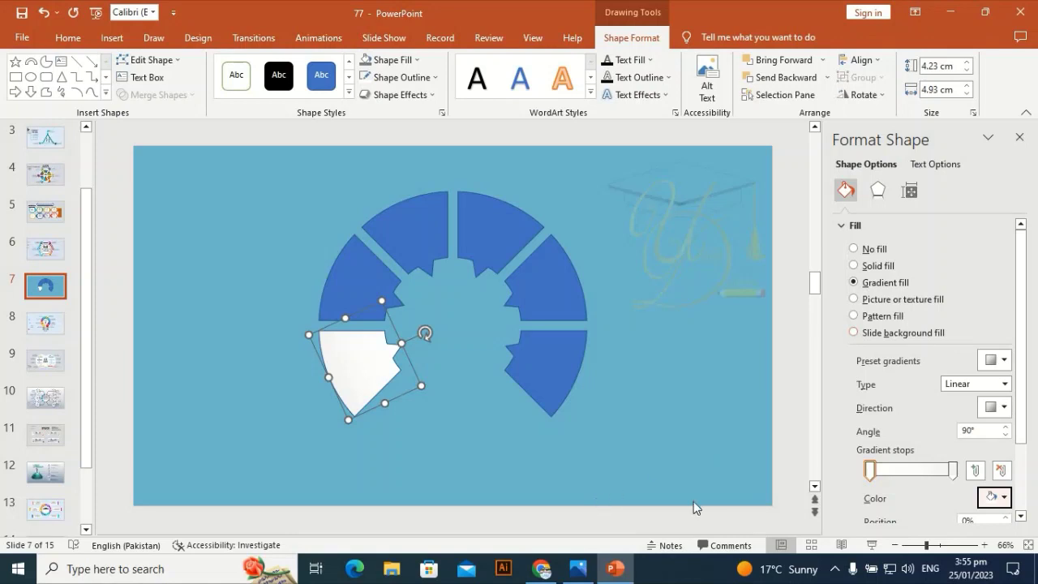
pyautogui.click(952, 470)
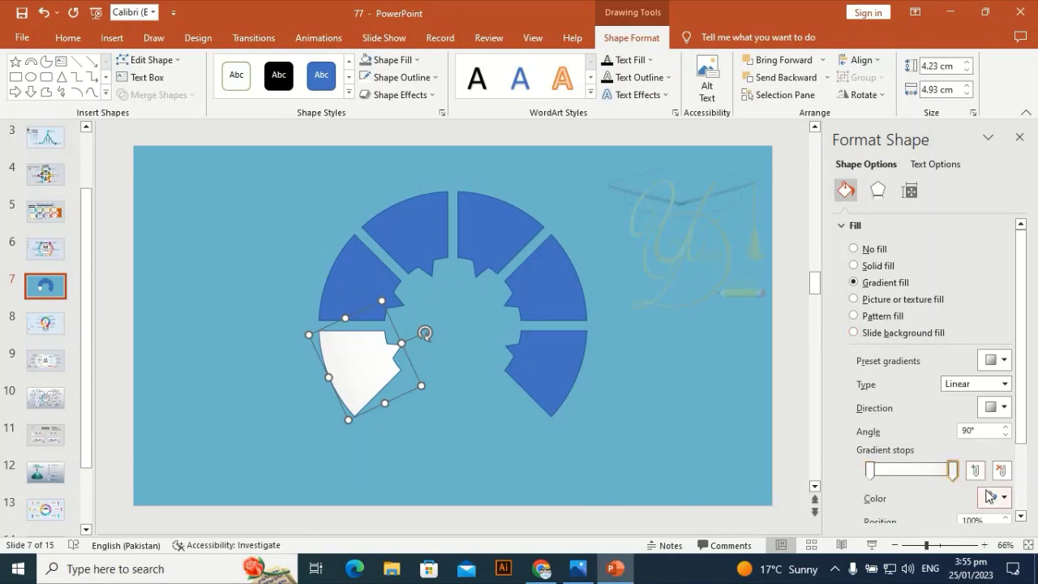
pyautogui.click(1002, 497)
pyautogui.click(913, 360)
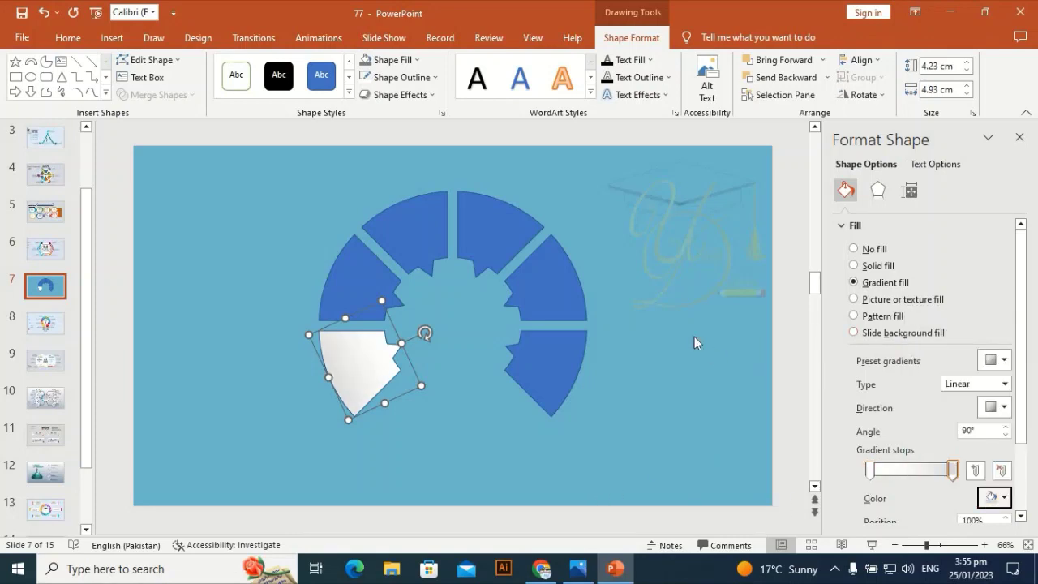
pyautogui.moveTo(1023, 352); pyautogui.dragTo(1025, 370)
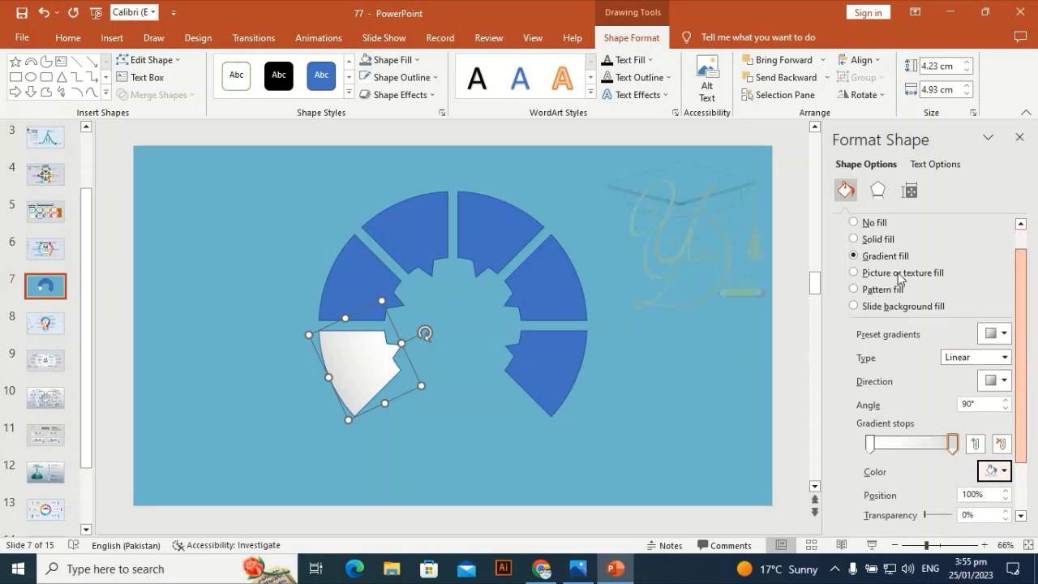
# - Apply an outer shadow with 75% transparency, 103% size and 6 pt blur
pyautogui.click(878, 191)
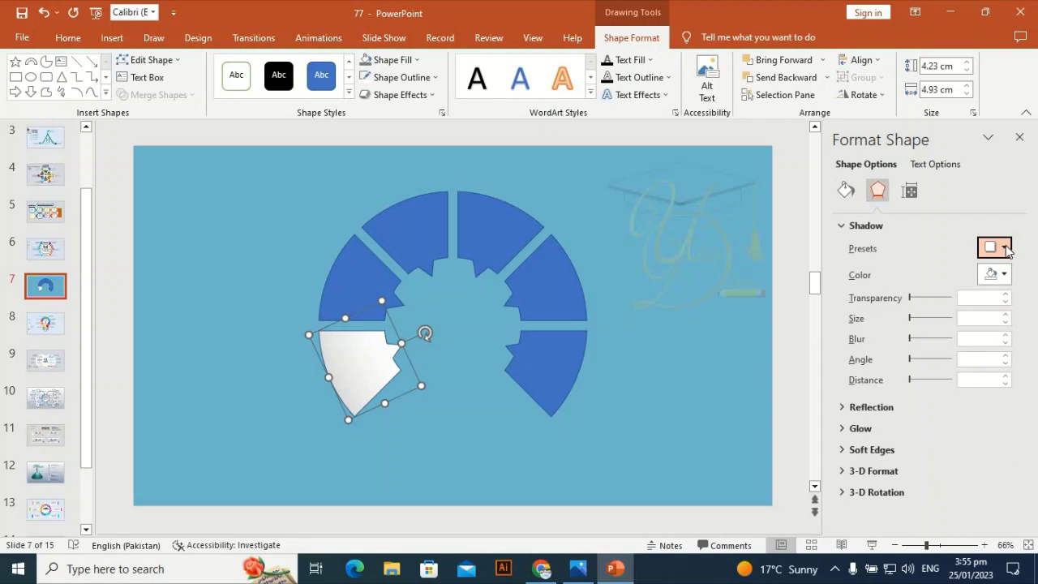
pyautogui.click(994, 248)
pyautogui.click(956, 357)
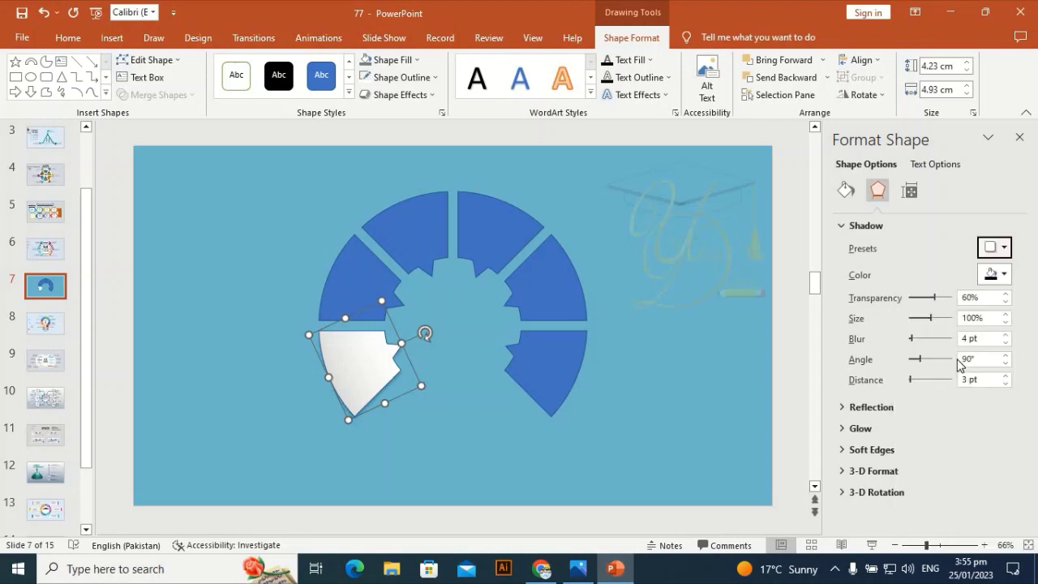
pyautogui.click(1005, 295)
pyautogui.click(1005, 294)
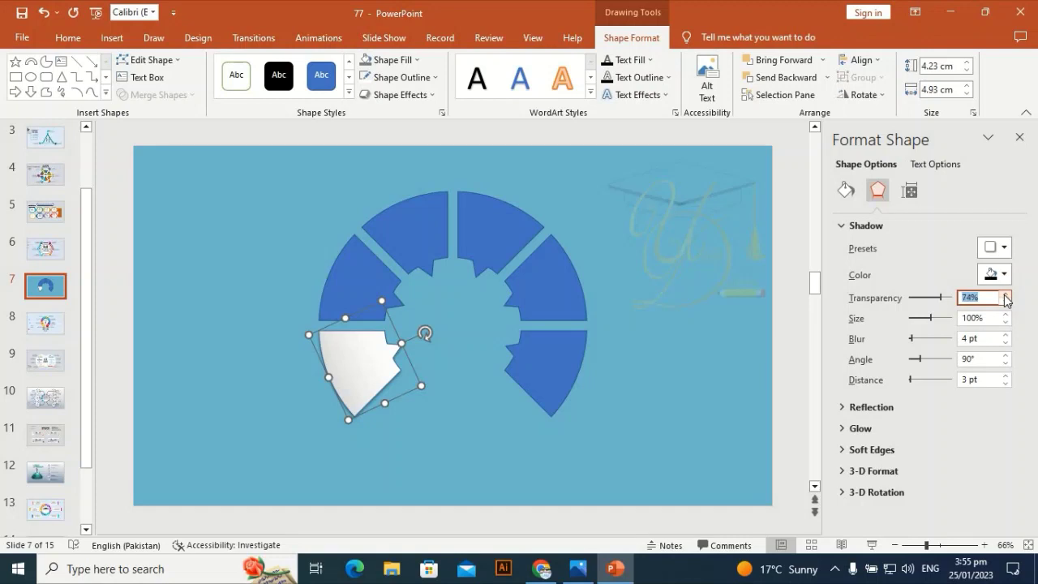
pyautogui.click(1005, 314)
pyautogui.click(1005, 315)
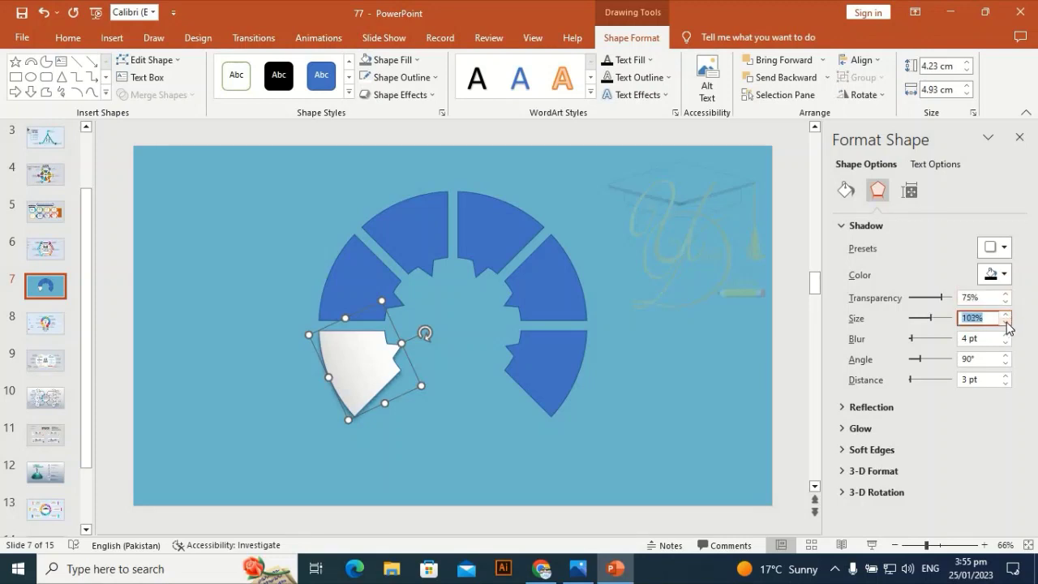
pyautogui.click(1005, 322)
pyautogui.click(1005, 335)
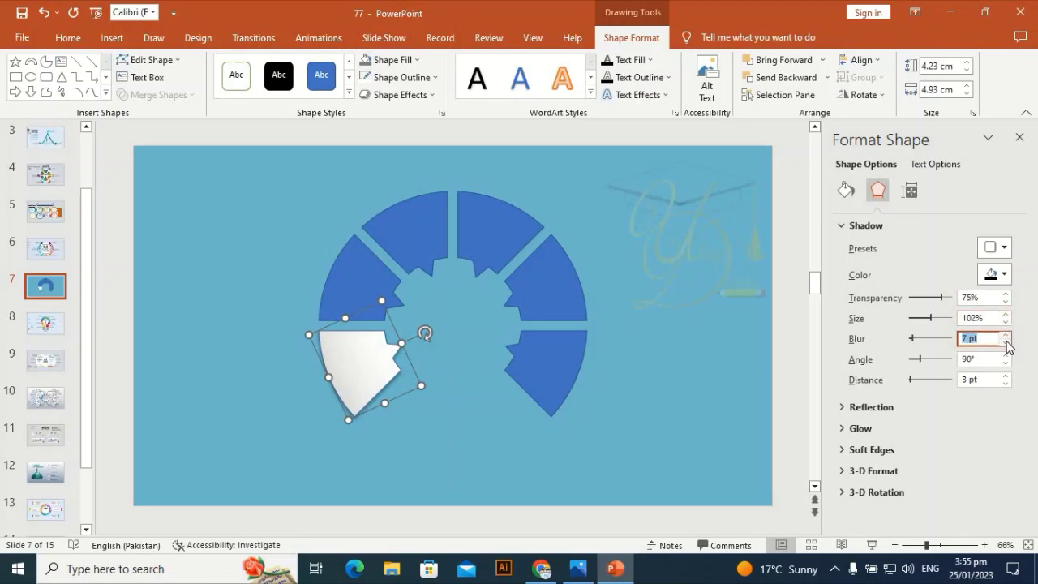
pyautogui.click(1005, 313)
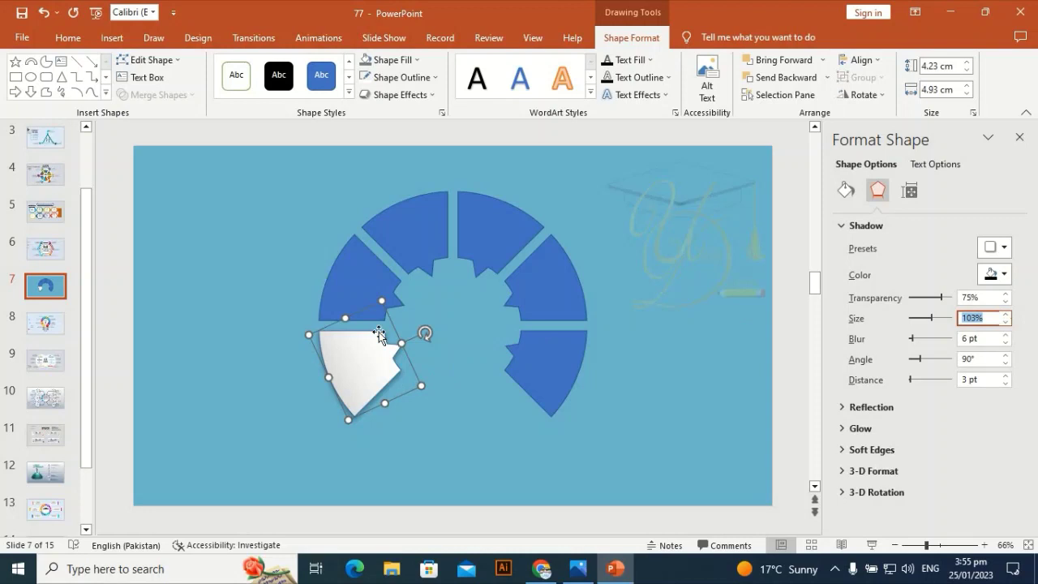
# - Give the segment a white 1½ pt outline
pyautogui.click(398, 77)
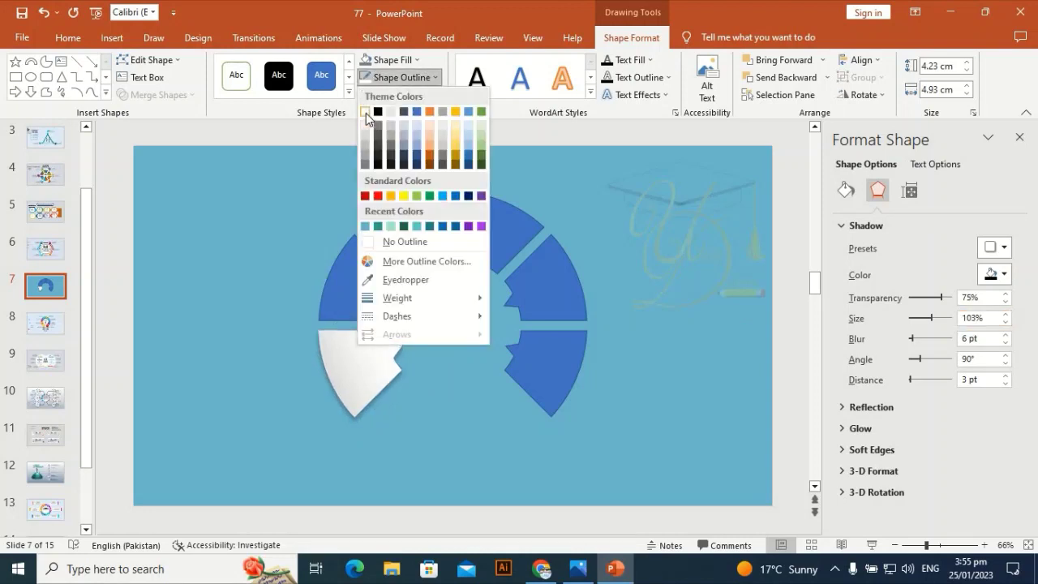
pyautogui.click(366, 113)
pyautogui.click(399, 77)
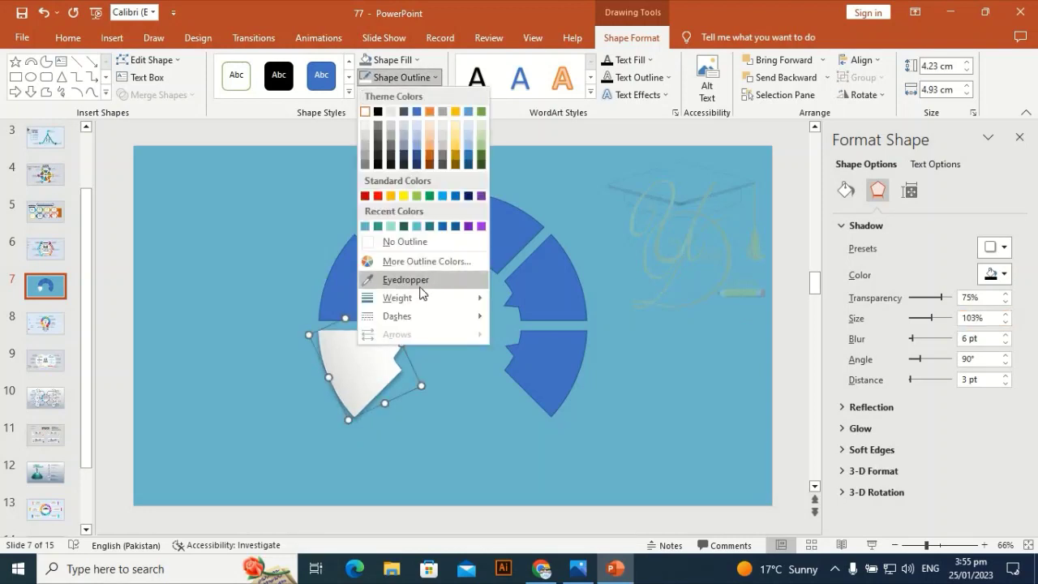
pyautogui.moveTo(420, 299)
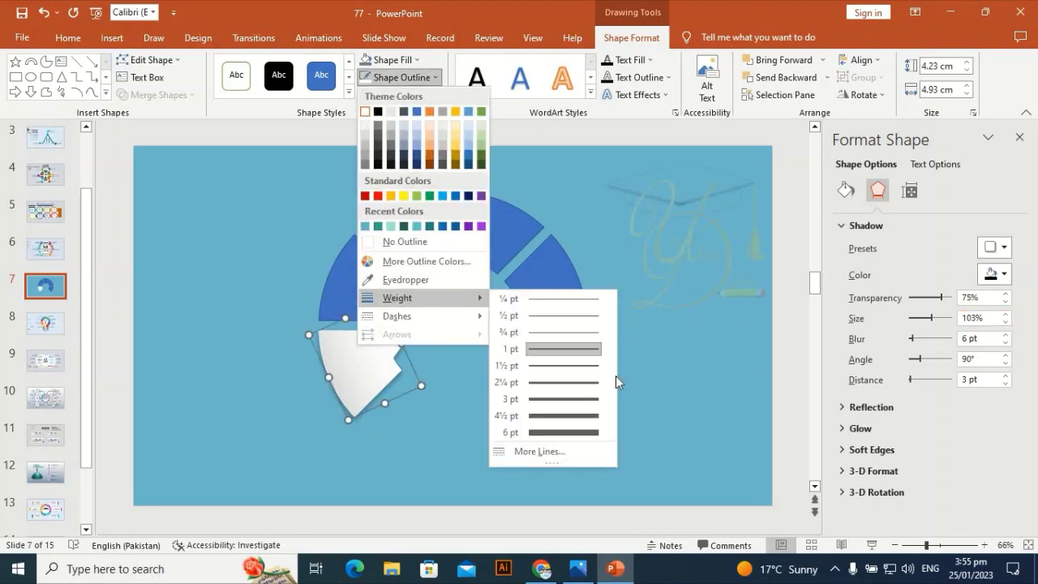
pyautogui.click(567, 366)
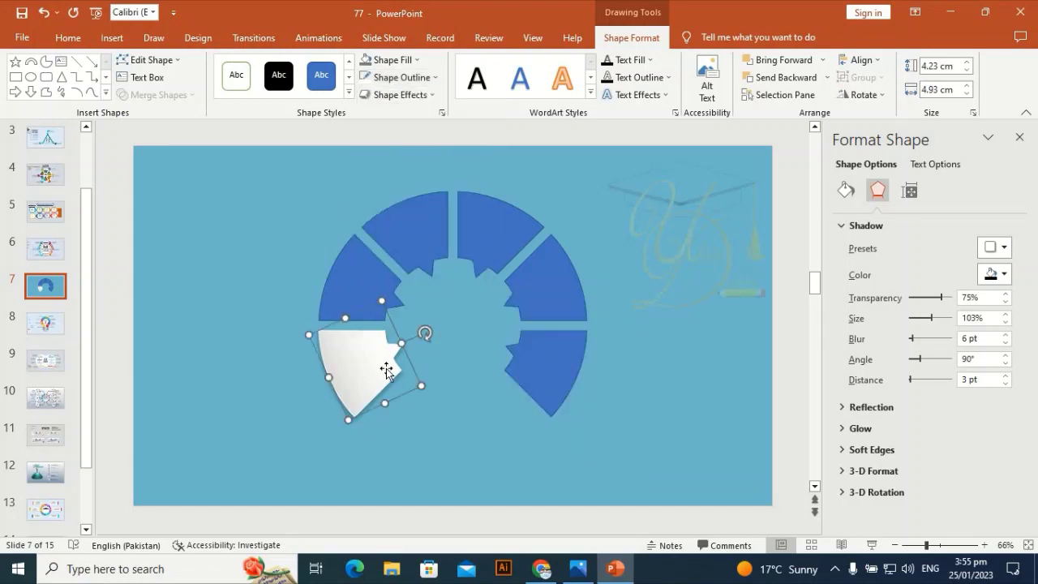
# - Copy the white segment's formatting and paste it onto each blue segment
pyautogui.hotkey('ctrl', 'shift', 'c')
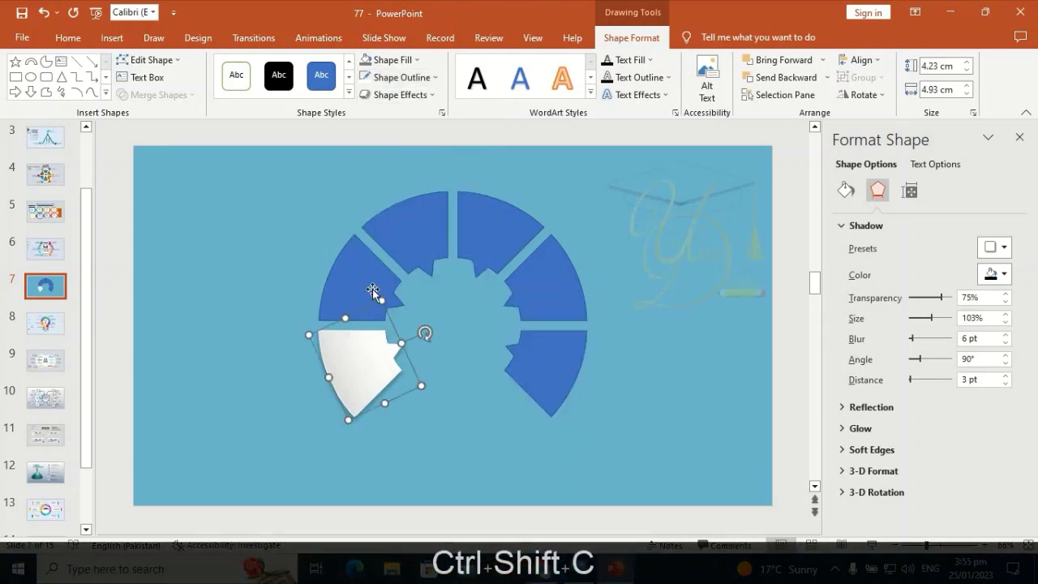
pyautogui.keyDown('ctrl'); pyautogui.keyDown('shift'); pyautogui.click(369, 288); pyautogui.keyUp('shift'); pyautogui.keyUp('ctrl')
pyautogui.hotkey('ctrl', 'shift', 'v')
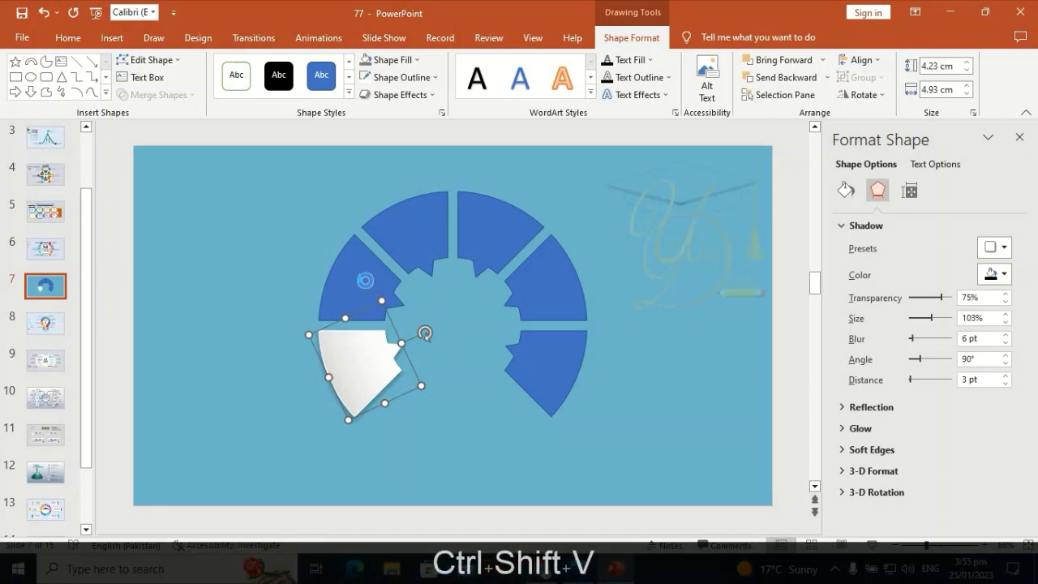
pyautogui.keyDown('ctrl'); pyautogui.keyDown('shift'); pyautogui.click(423, 241); pyautogui.keyUp('shift'); pyautogui.keyUp('ctrl')
pyautogui.hotkey('ctrl', 'shift', 'v')
pyautogui.keyDown('ctrl'); pyautogui.keyDown('shift'); pyautogui.click(500, 214); pyautogui.keyUp('shift'); pyautogui.keyUp('ctrl')
pyautogui.hotkey('ctrl', 'shift', 'v')
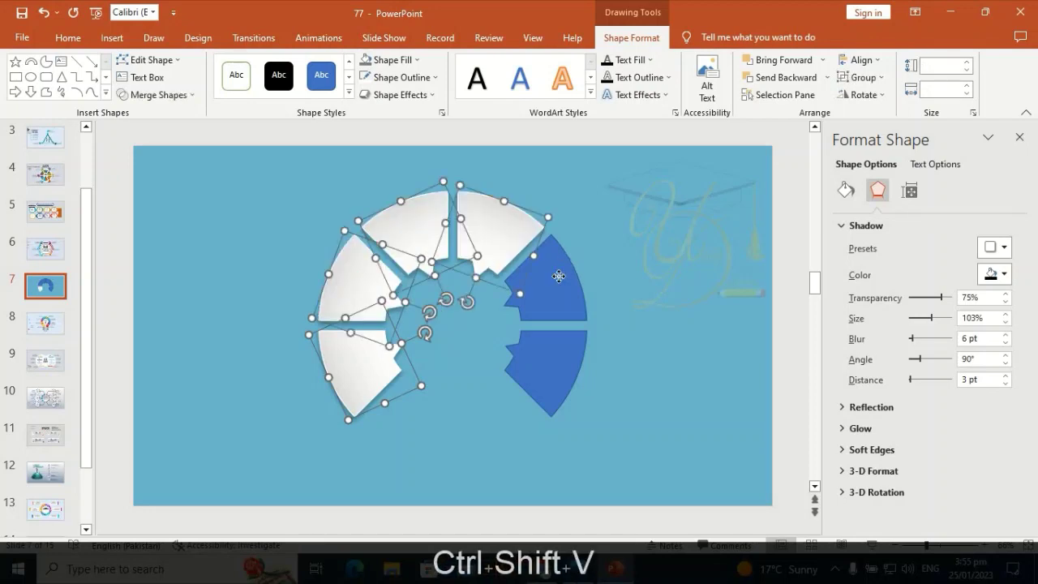
pyautogui.keyDown('ctrl'); pyautogui.keyDown('shift'); pyautogui.click(563, 272); pyautogui.keyUp('shift'); pyautogui.keyUp('ctrl')
pyautogui.hotkey('ctrl', 'shift', 'v')
pyautogui.keyDown('ctrl'); pyautogui.keyDown('shift'); pyautogui.click(565, 369); pyautogui.keyUp('shift'); pyautogui.keyUp('ctrl')
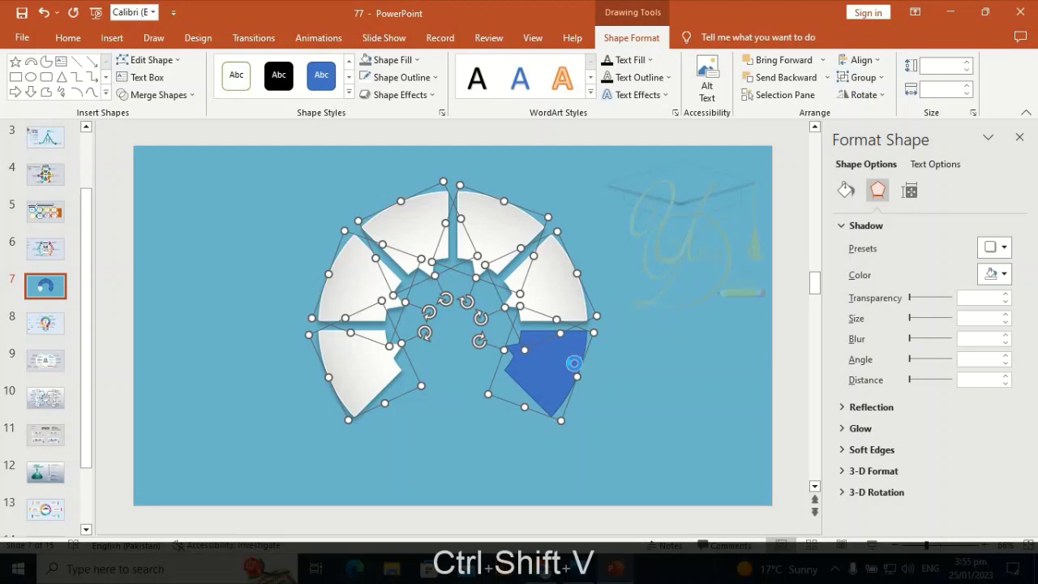
pyautogui.hotkey('ctrl', 'shift', 'v')
# - Select all ring segments together to check them, then deselect
pyautogui.click(654, 233)
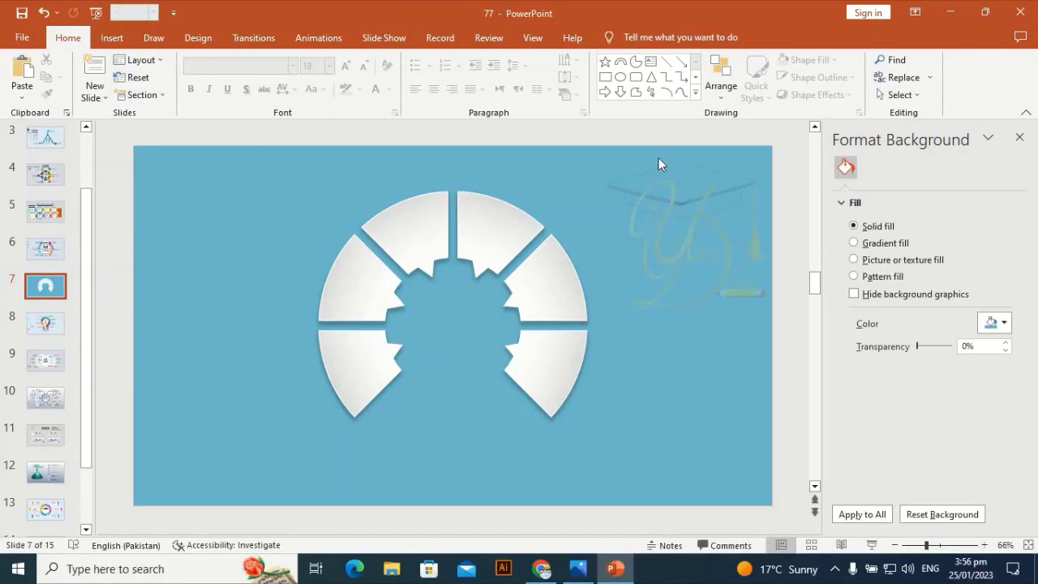
pyautogui.moveTo(658, 158); pyautogui.dragTo(107, 532)
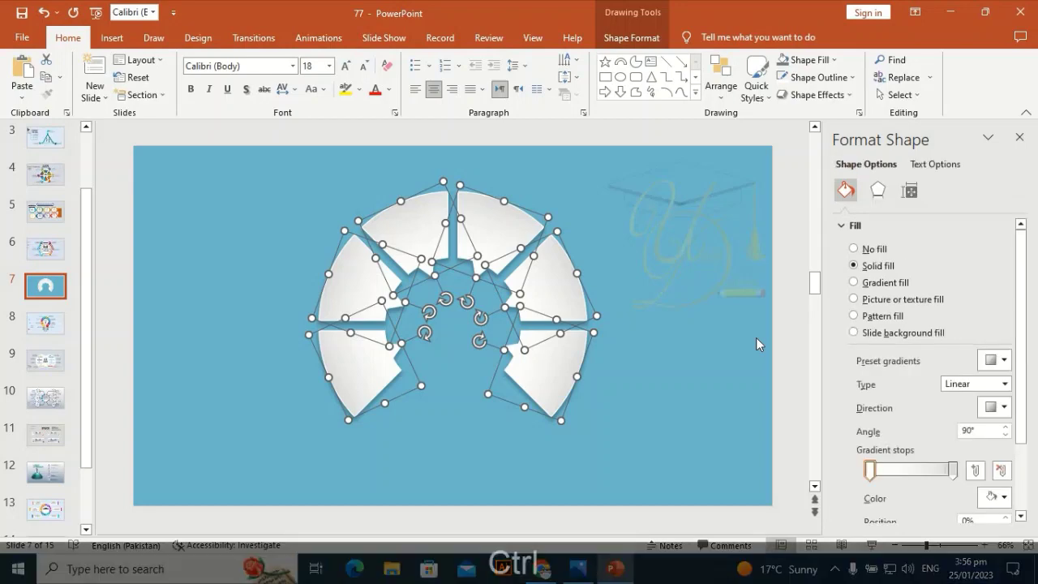
pyautogui.click(158, 126)
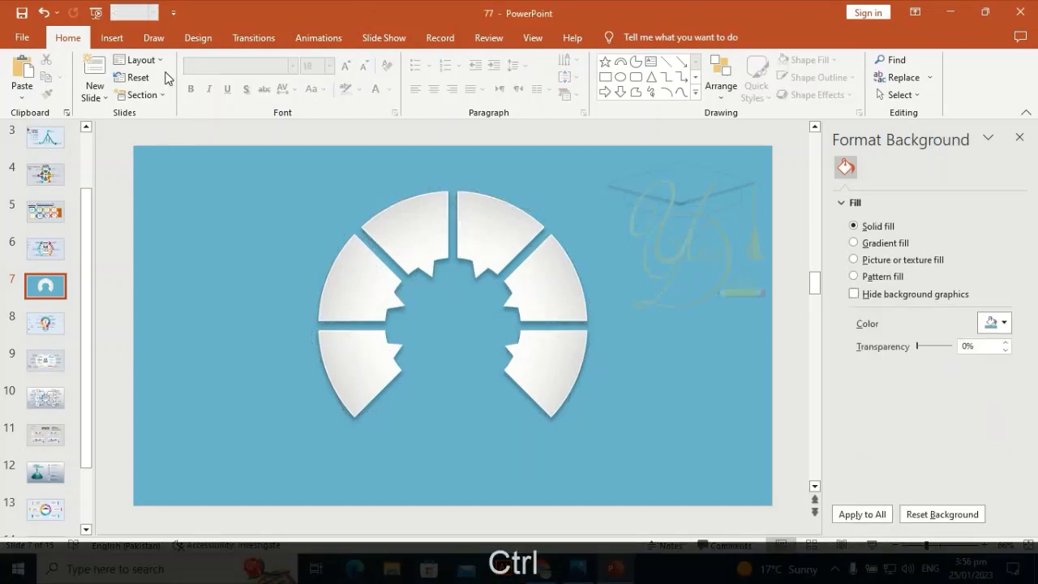
pyautogui.click(112, 37)
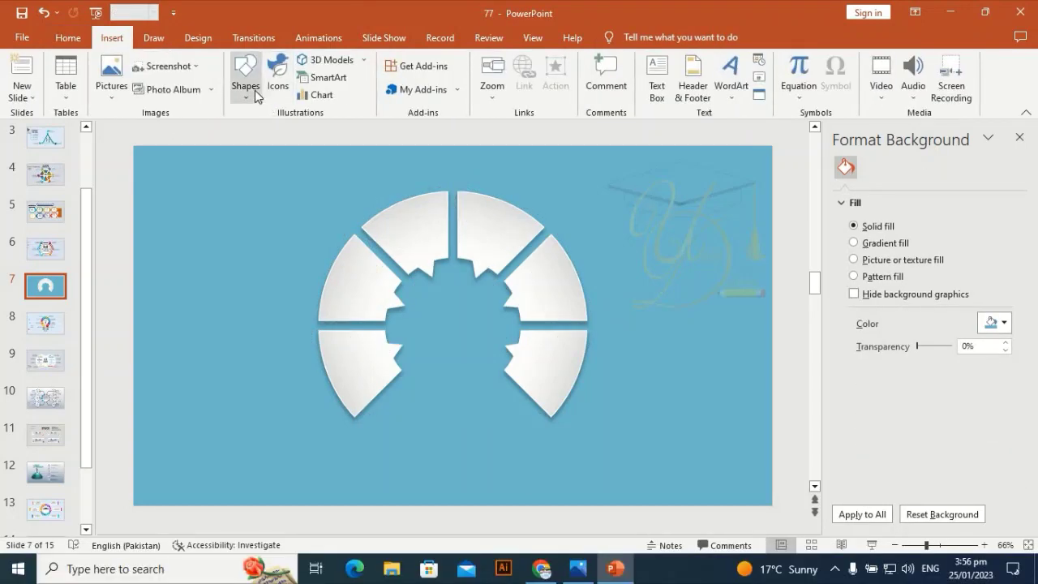
# - Pick the ribbon award and trophy from a WIN icon search, plus the target and lightbulb icons
pyautogui.click(280, 76)
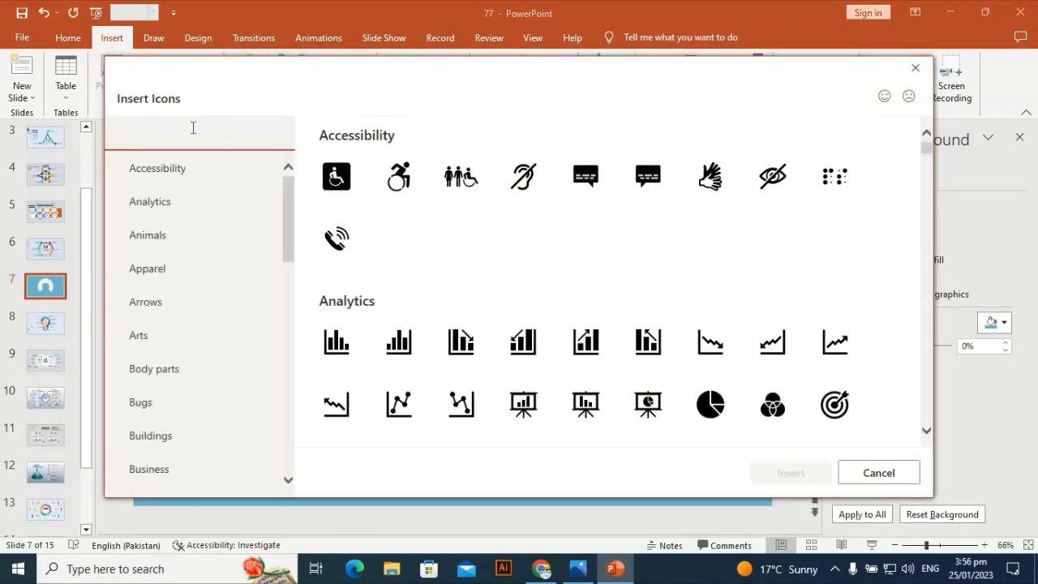
pyautogui.write('WIN')
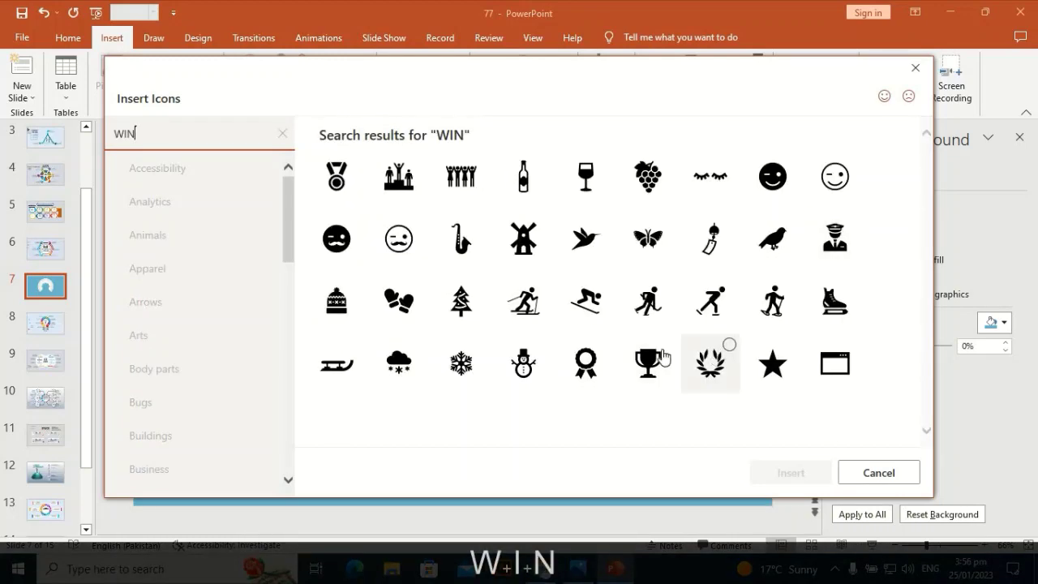
pyautogui.click(600, 350)
pyautogui.click(663, 346)
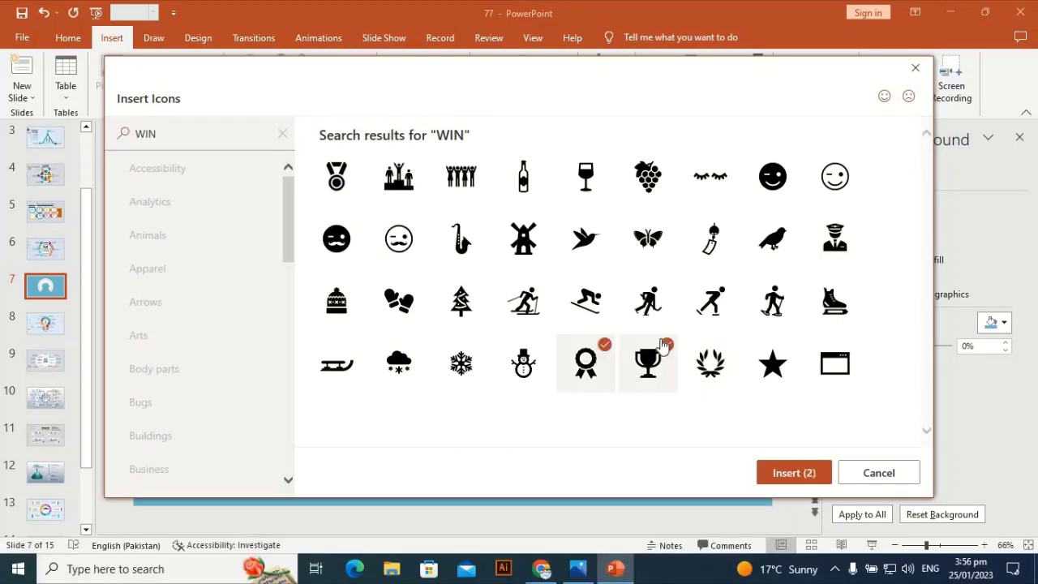
pyautogui.click(146, 141)
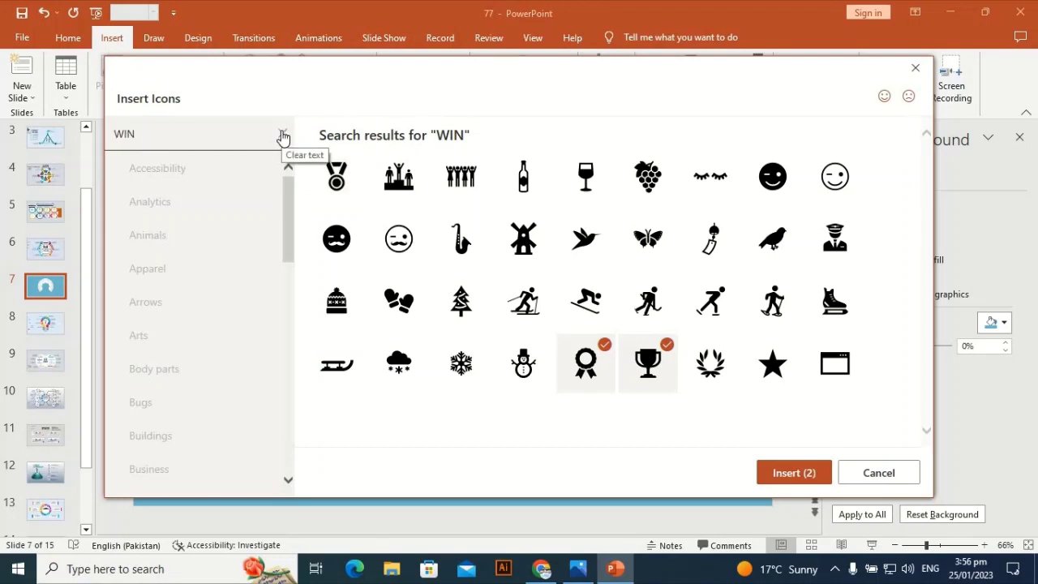
pyautogui.click(282, 136)
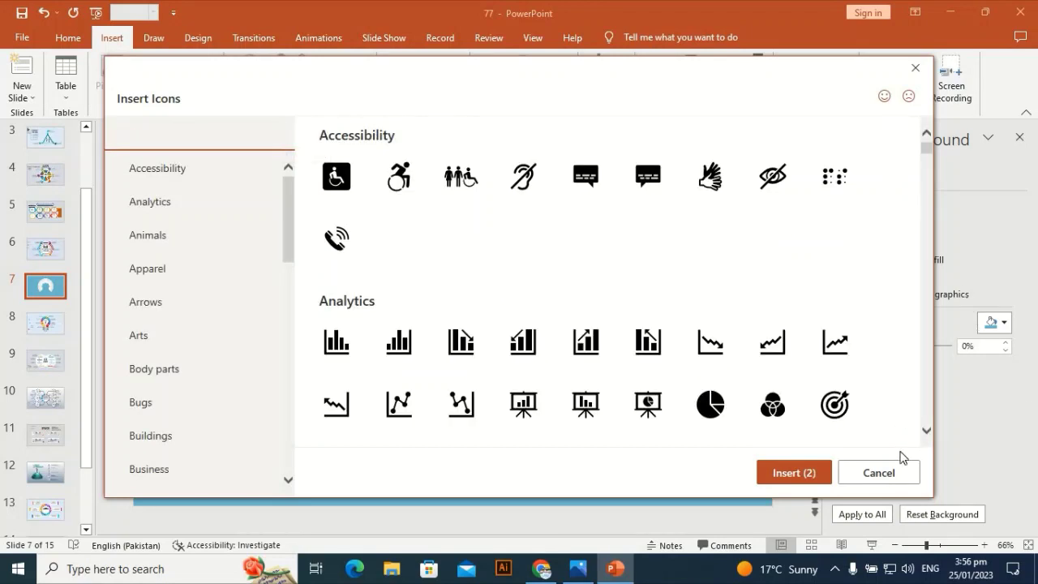
pyautogui.click(844, 406)
pyautogui.click(926, 430)
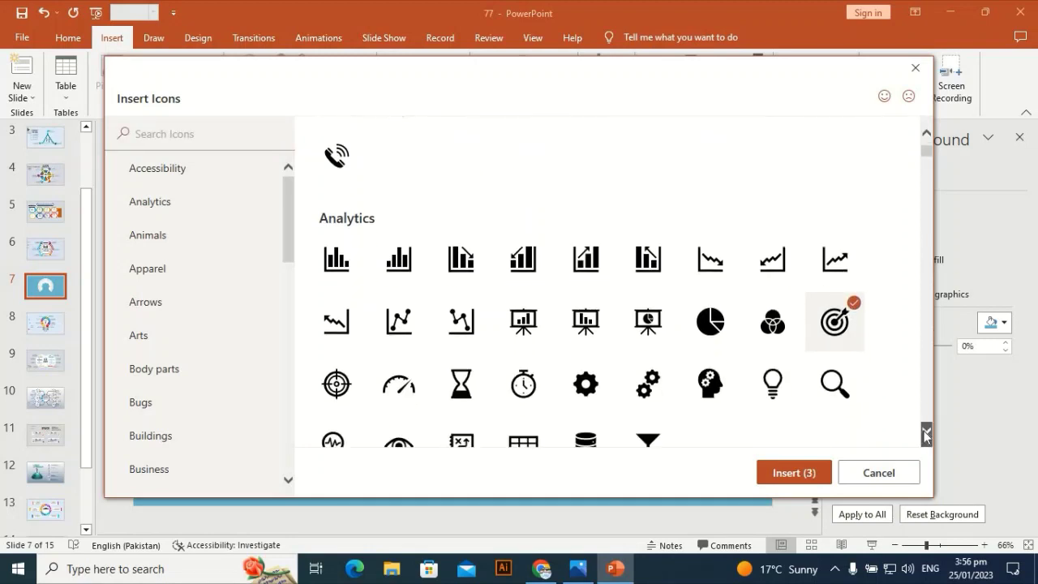
pyautogui.click(783, 294)
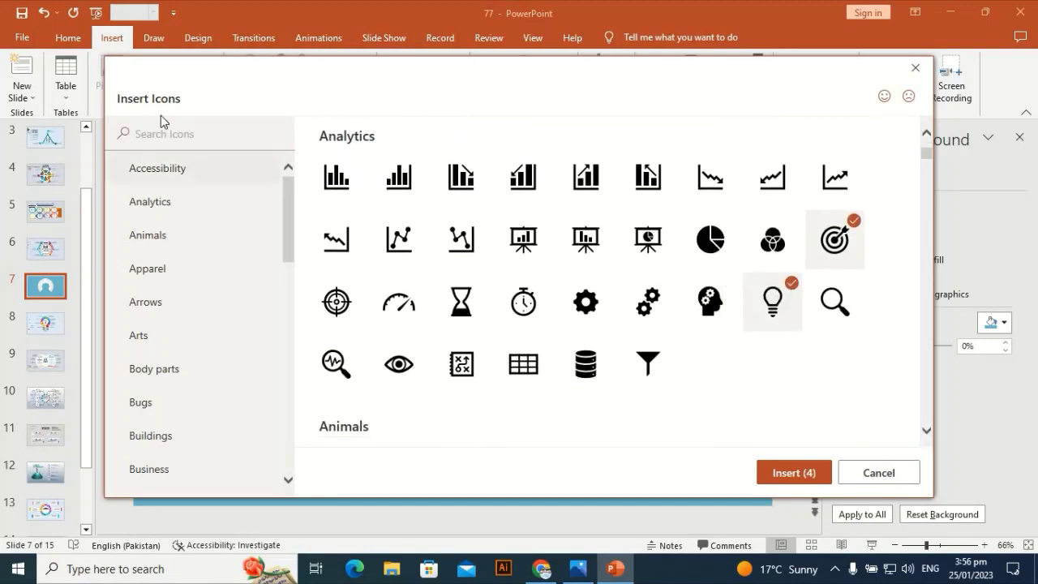
# - Add the people search, team star and scales icons via CUS, TEA and SCA searches, then insert all seven
pyautogui.click(183, 135)
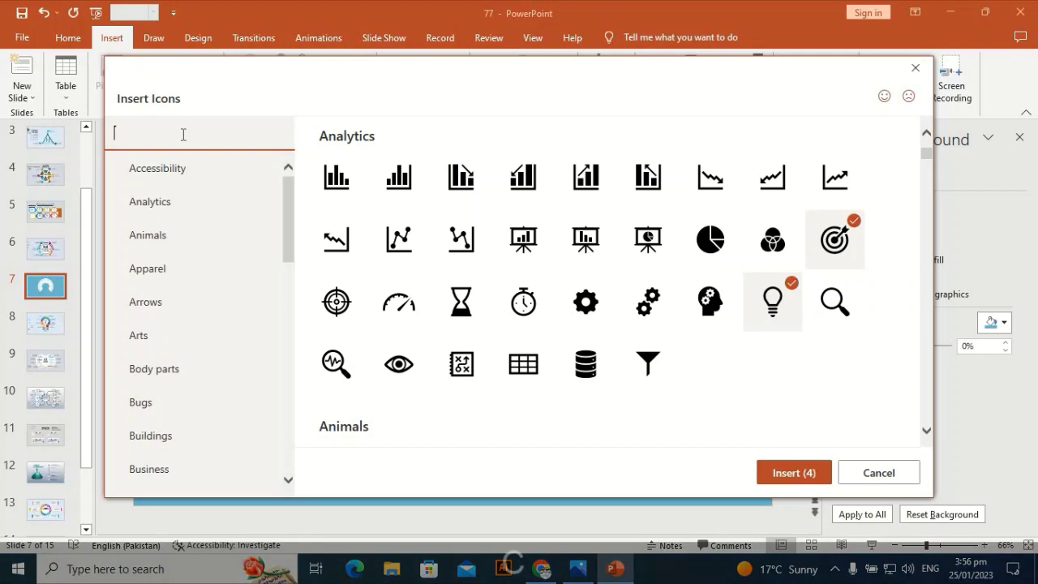
pyautogui.write('CU')
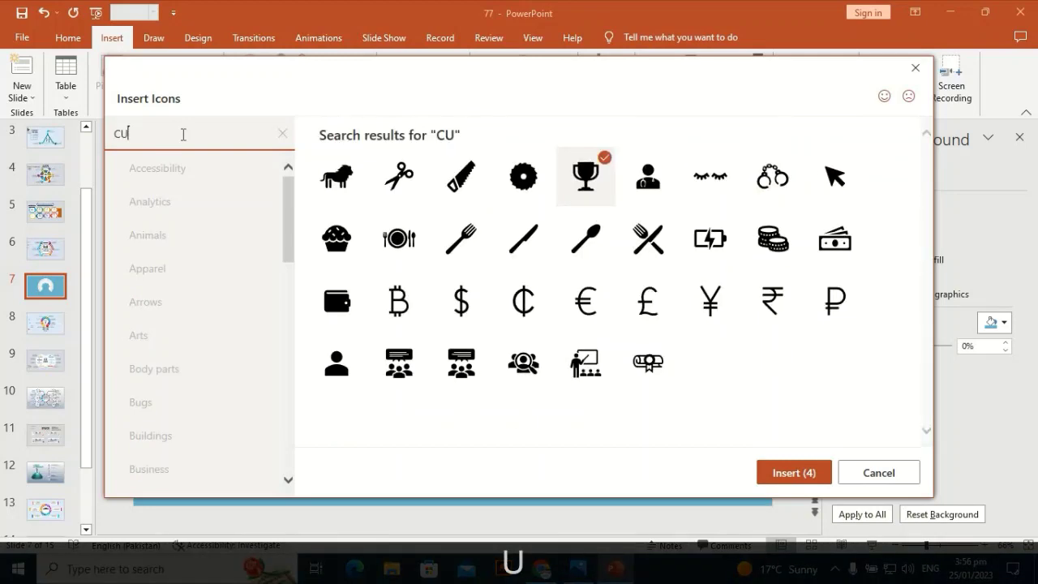
pyautogui.write('S')
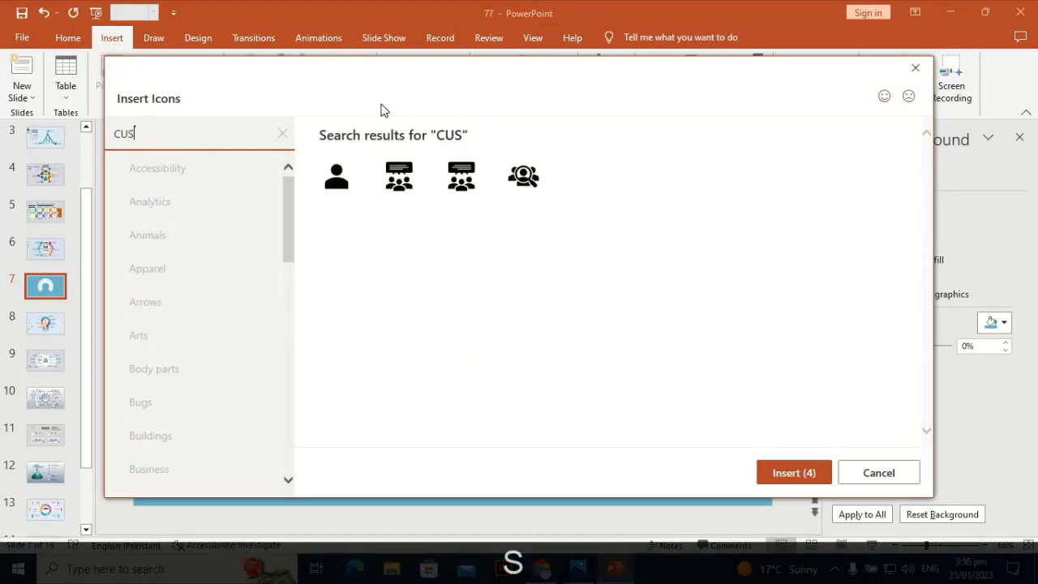
pyautogui.click(523, 176)
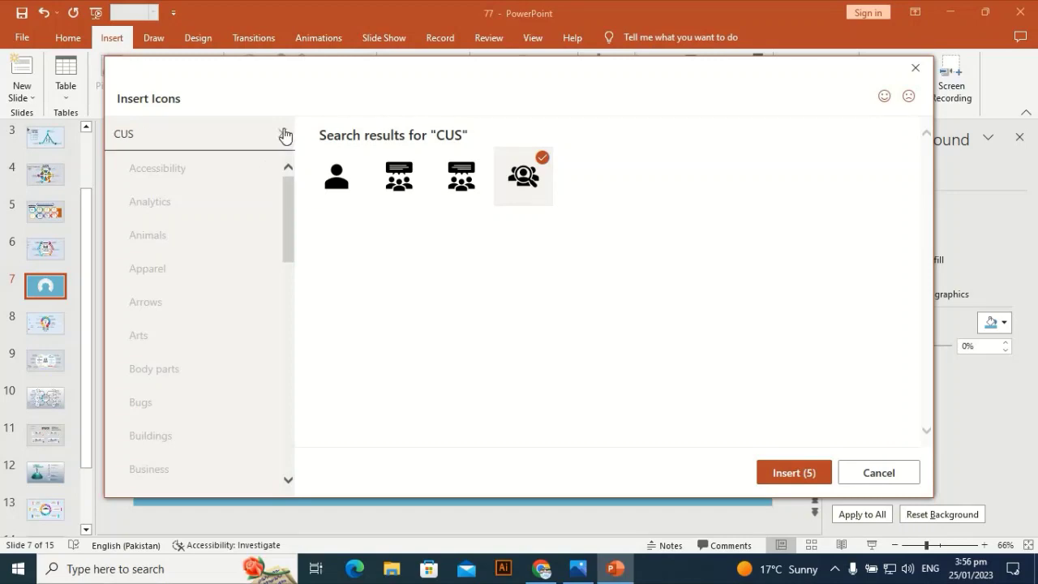
pyautogui.click(284, 134)
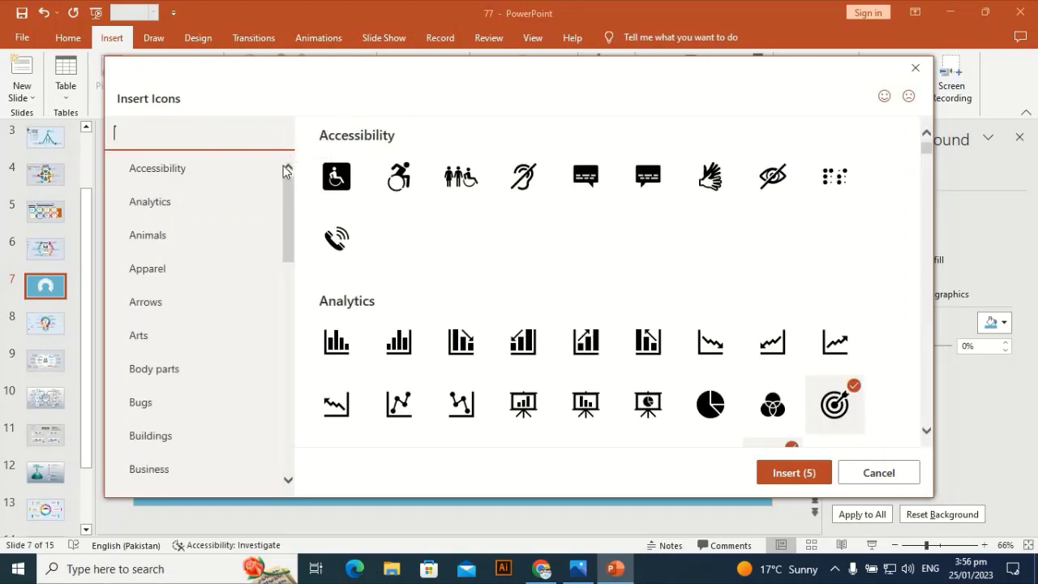
pyautogui.write('TEA')
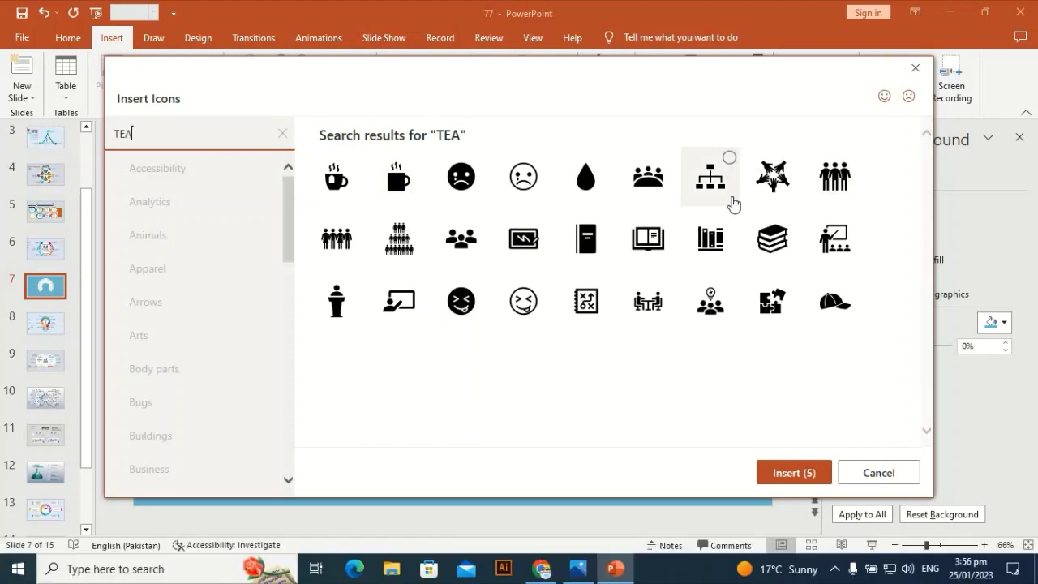
pyautogui.click(790, 160)
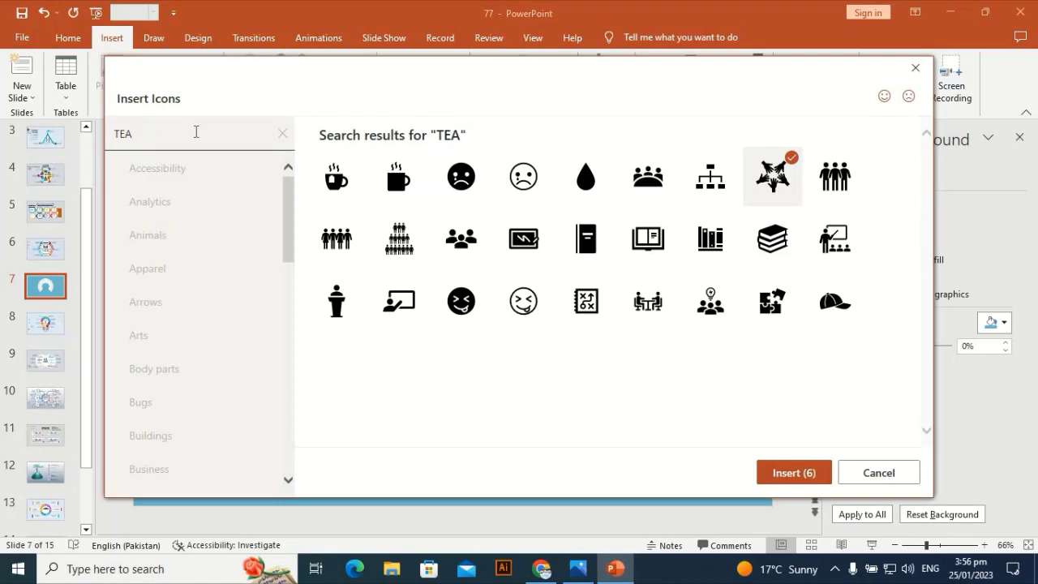
pyautogui.click(284, 136)
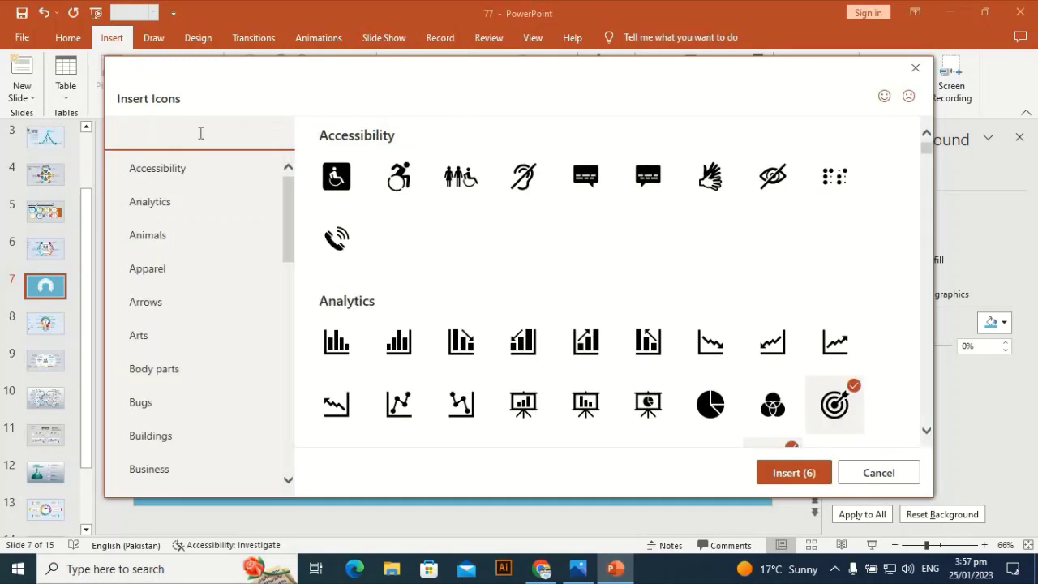
pyautogui.click(926, 431)
pyautogui.click(267, 137)
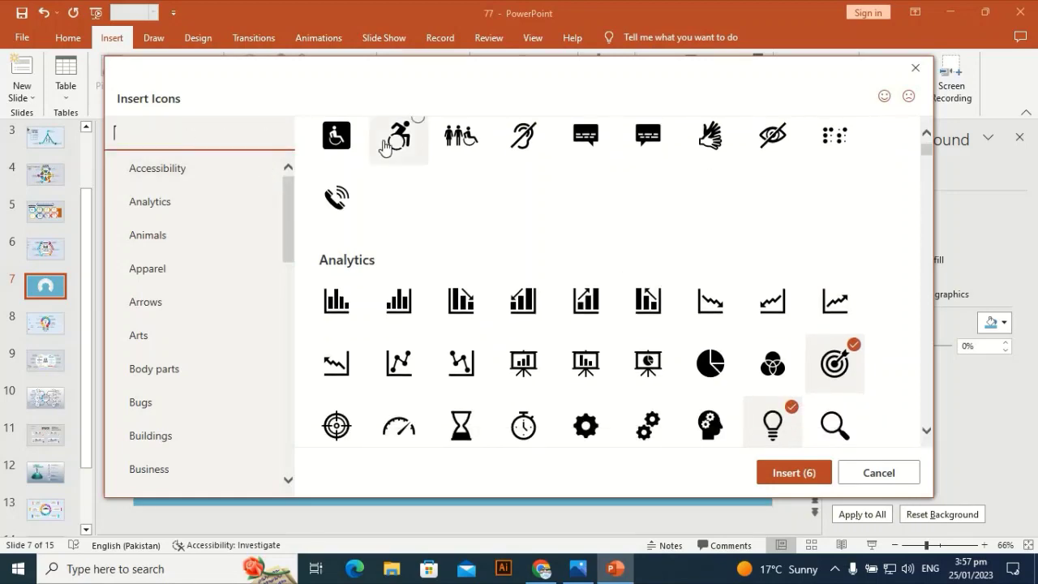
pyautogui.write('SCA')
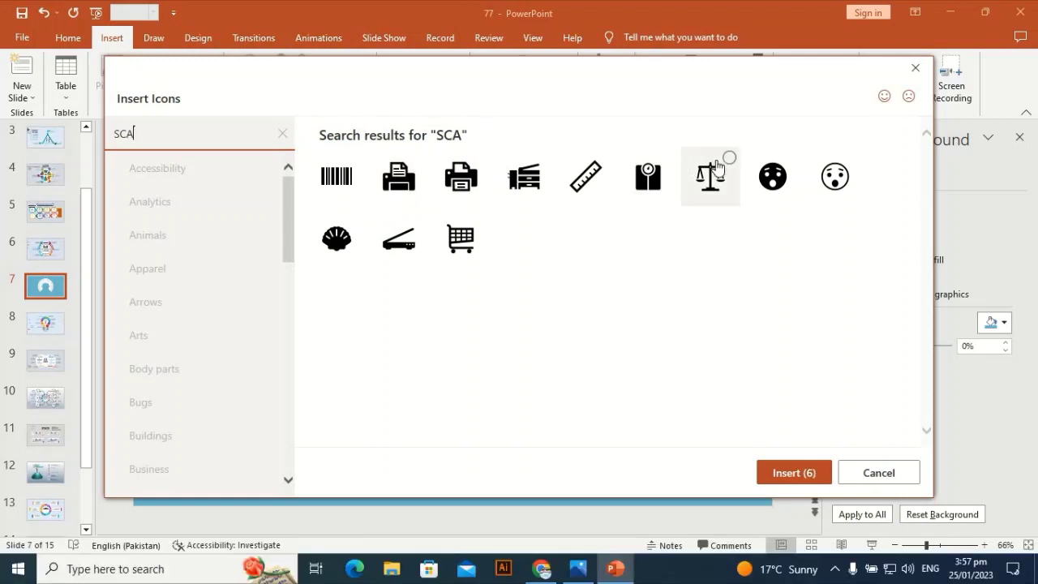
pyautogui.click(716, 166)
pyautogui.click(783, 473)
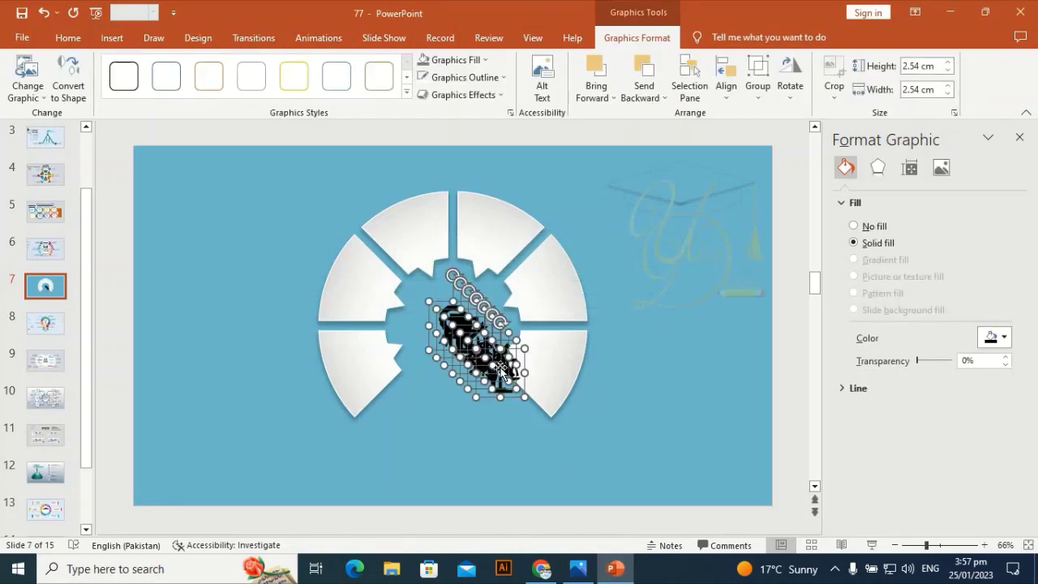
# - Spread the team star, people search, lightbulb and target icons beside the ring and centre the trophy inside it
pyautogui.moveTo(520, 394); pyautogui.dragTo(651, 391)
pyautogui.click(688, 427)
pyautogui.moveTo(710, 325); pyautogui.dragTo(713, 378)
pyautogui.moveTo(712, 301); pyautogui.dragTo(754, 272)
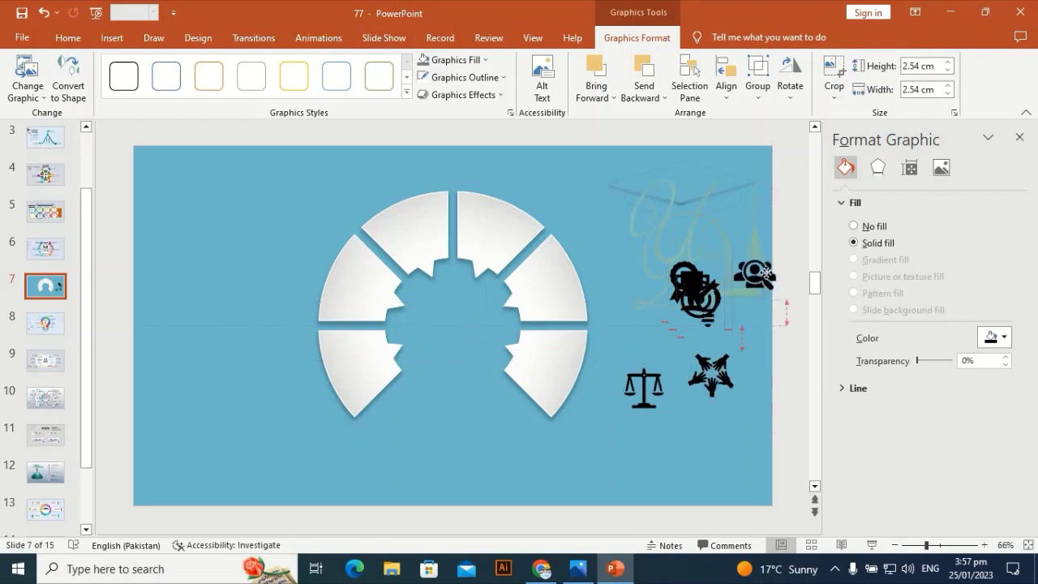
pyautogui.moveTo(720, 312); pyautogui.dragTo(755, 331)
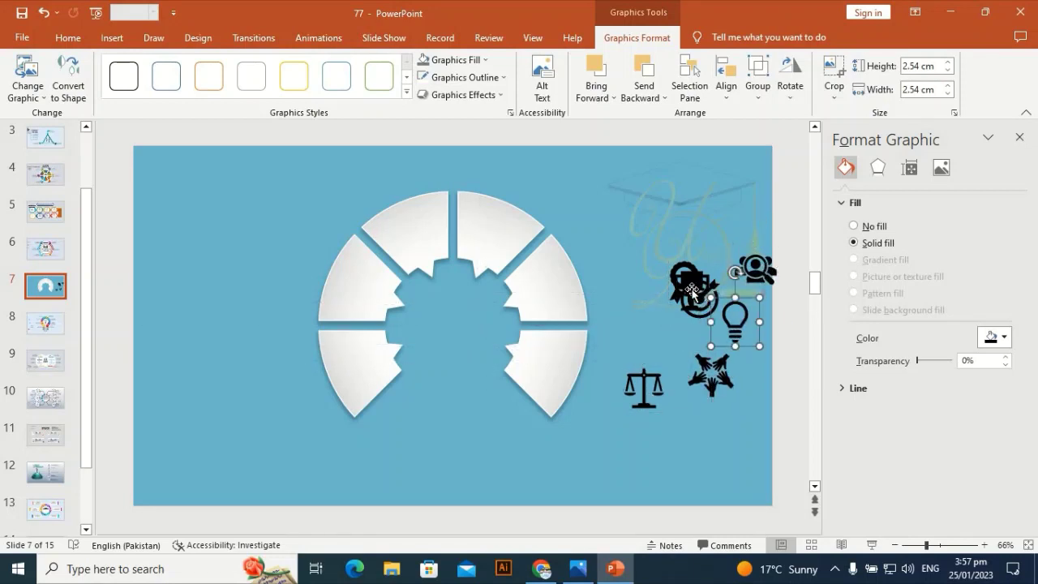
pyautogui.moveTo(695, 298); pyautogui.dragTo(468, 365)
pyautogui.moveTo(564, 461); pyautogui.dragTo(683, 448)
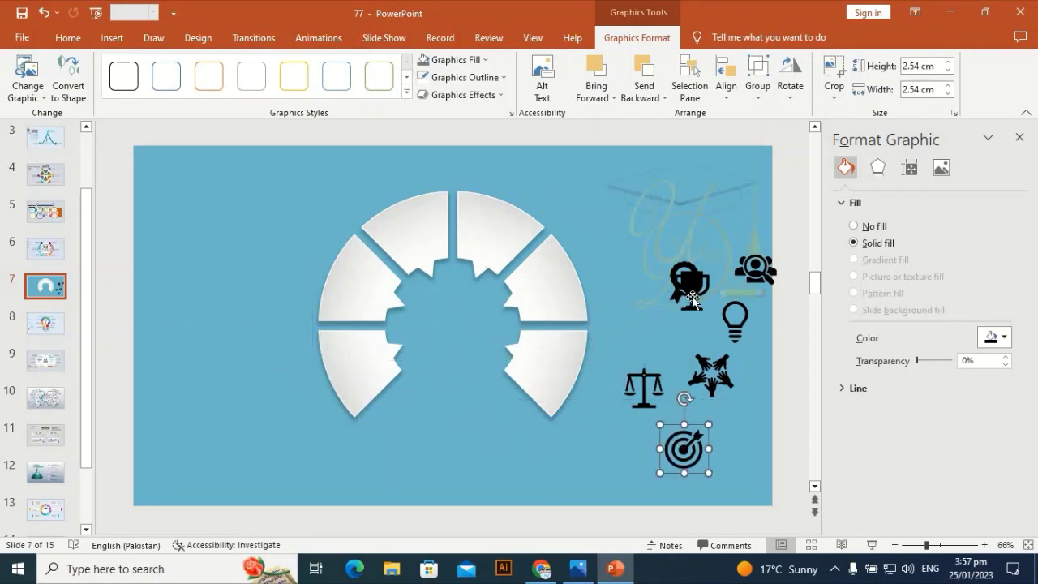
pyautogui.moveTo(695, 291); pyautogui.dragTo(517, 399)
pyautogui.moveTo(469, 351); pyautogui.dragTo(445, 337)
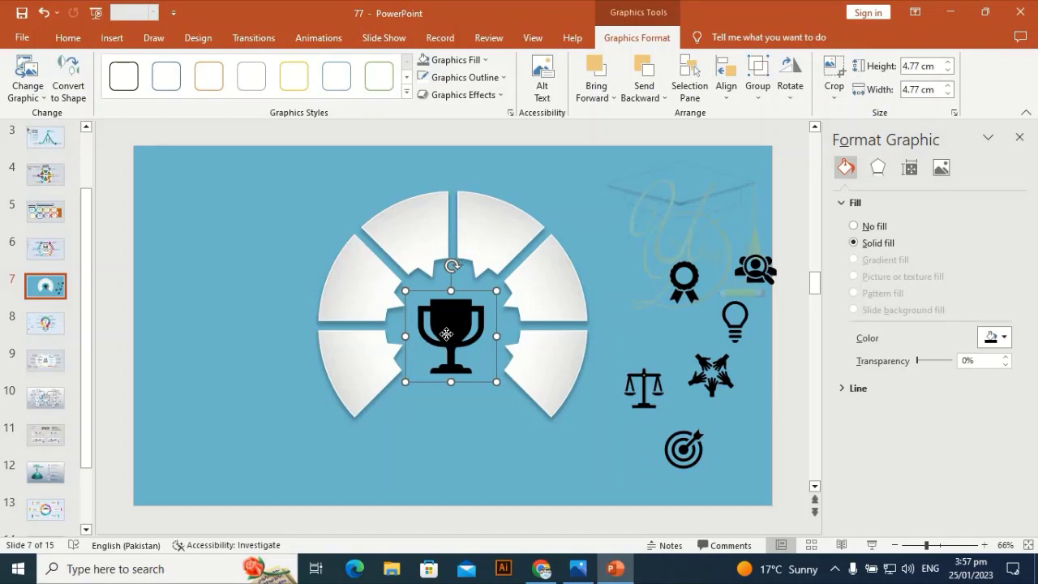
# - Convert the trophy icon into an editable drawing shape
pyautogui.rightClick(445, 334)
pyautogui.moveTo(546, 172)
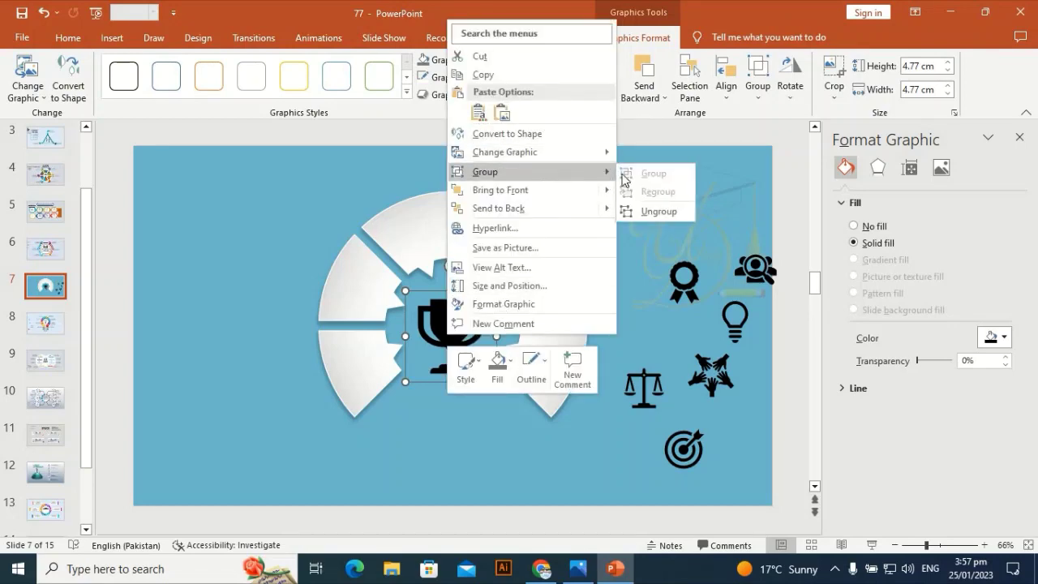
pyautogui.click(653, 211)
pyautogui.click(496, 327)
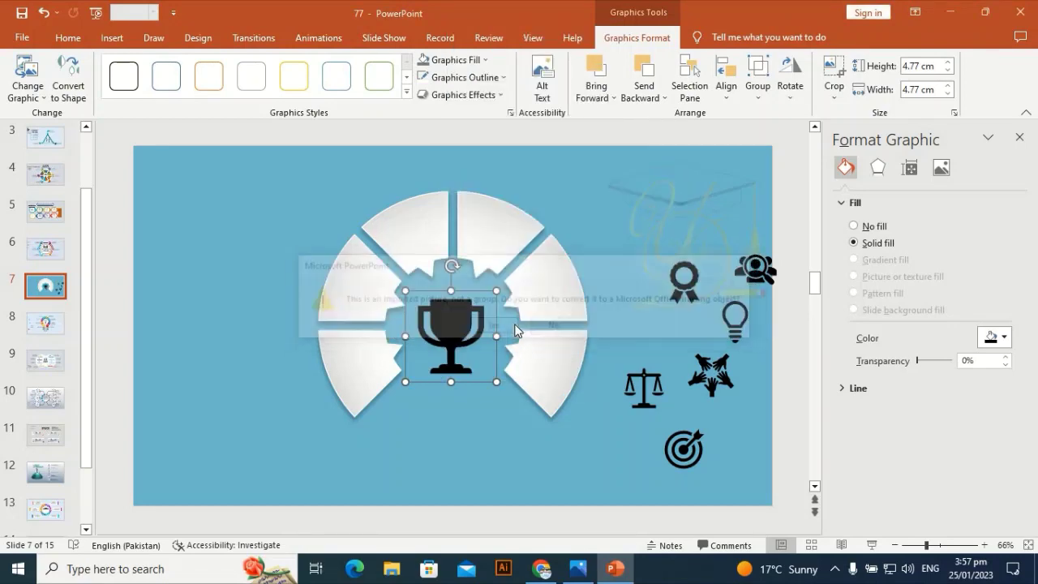
# - Draw a small 5-point star at the trophy's centre
pyautogui.click(112, 37)
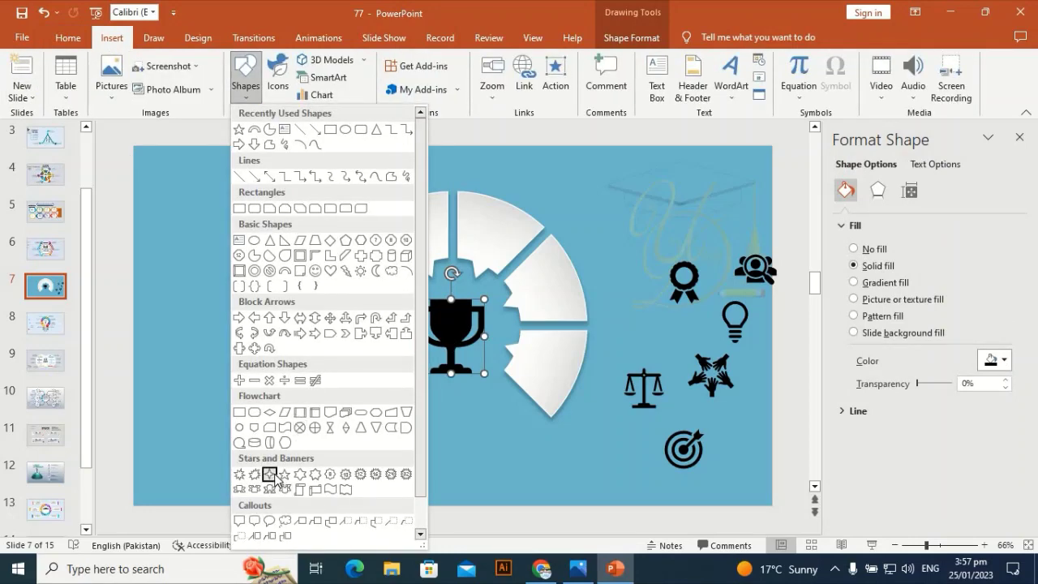
pyautogui.click(274, 476)
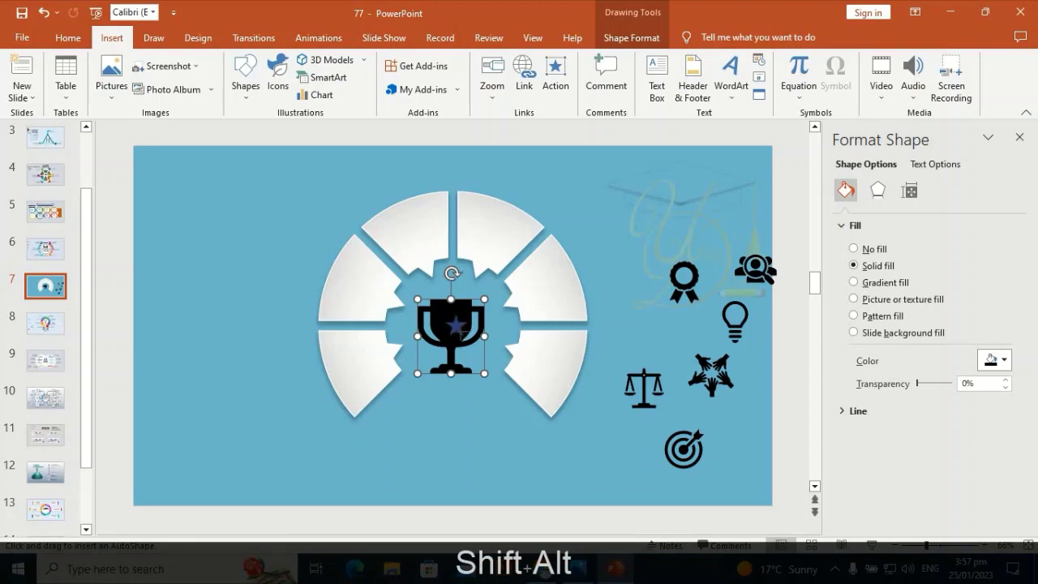
pyautogui.moveTo(458, 326); pyautogui.dragTo(460, 326)
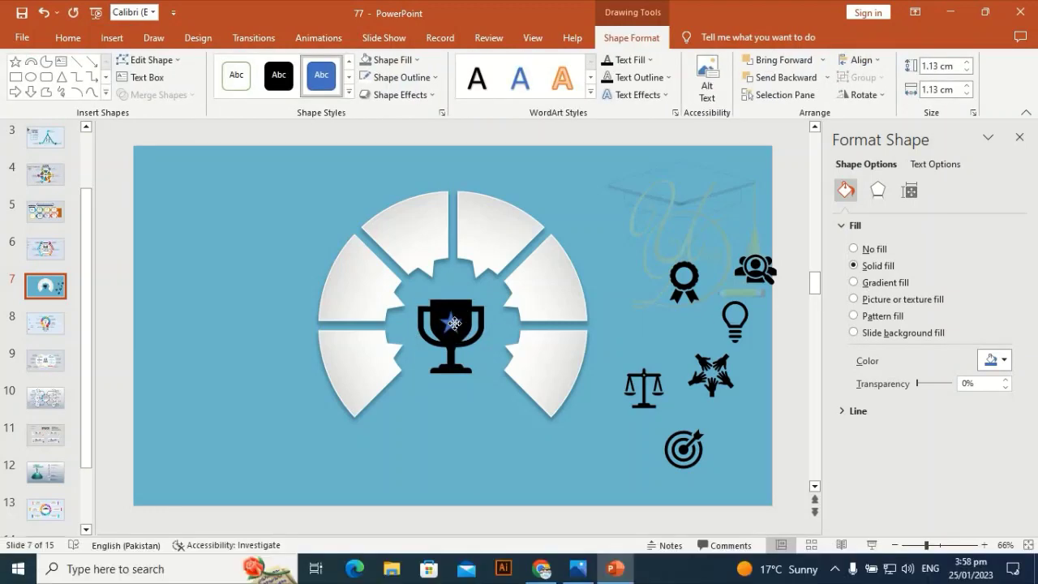
pyautogui.hotkey('ctrl', 'z')
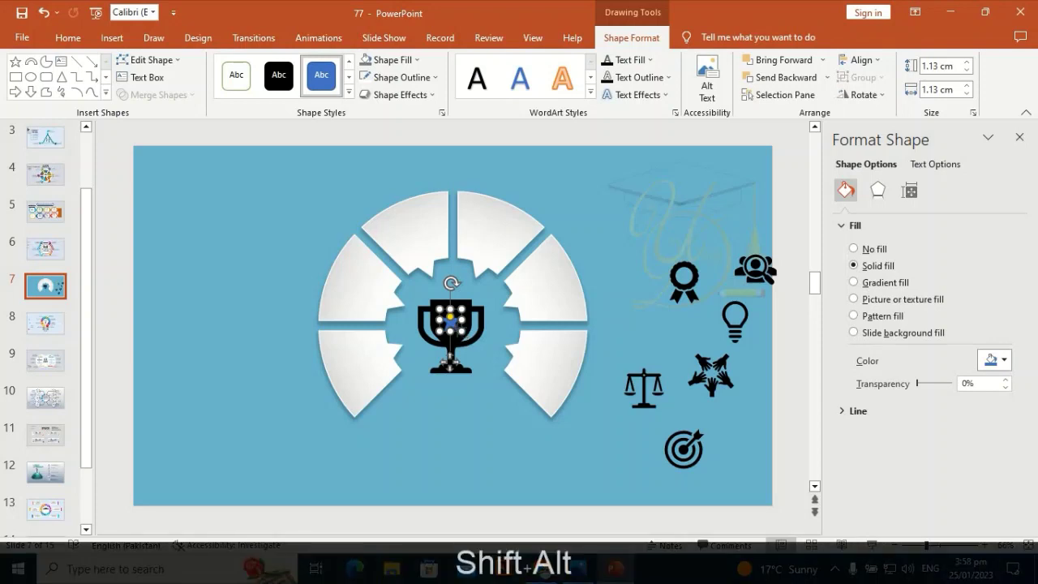
pyautogui.moveTo(454, 327); pyautogui.dragTo(451, 320)
# - Fragment-merge the trophy with the star into separate pieces
pyautogui.keyDown('shift'); pyautogui.click(462, 370); pyautogui.keyUp('shift')
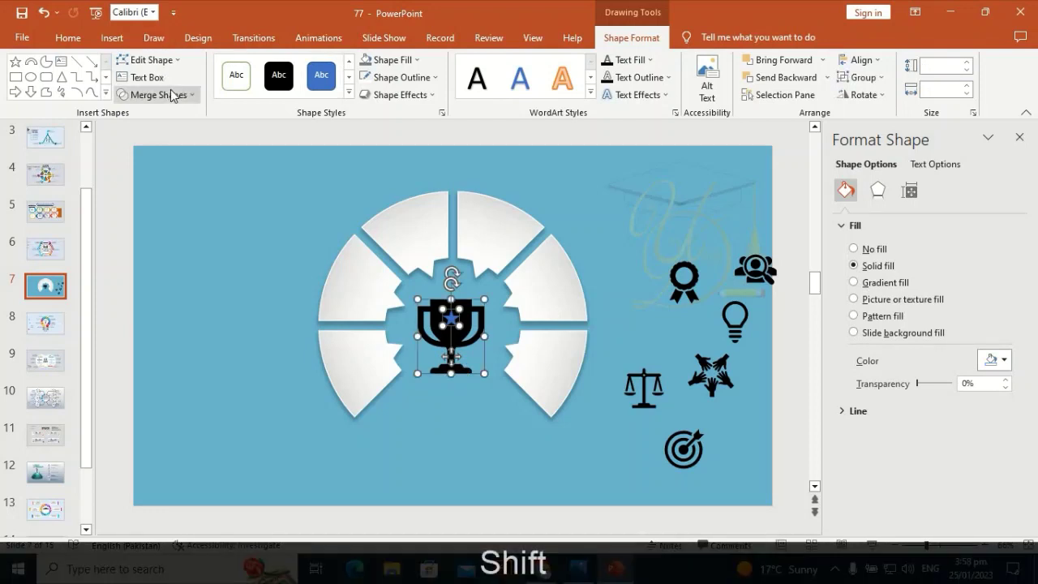
pyautogui.click(172, 96)
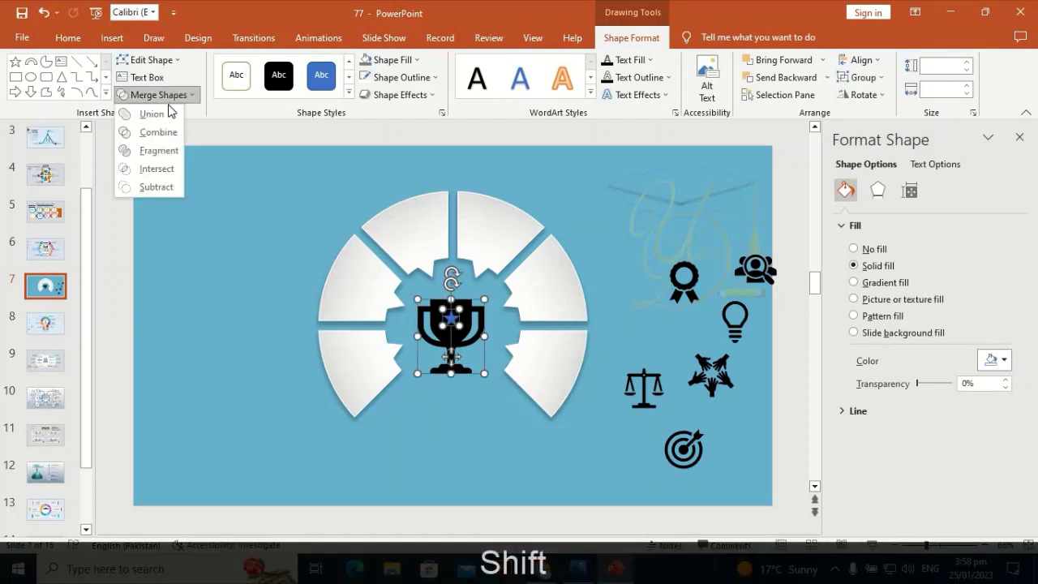
pyautogui.click(159, 151)
pyautogui.click(455, 412)
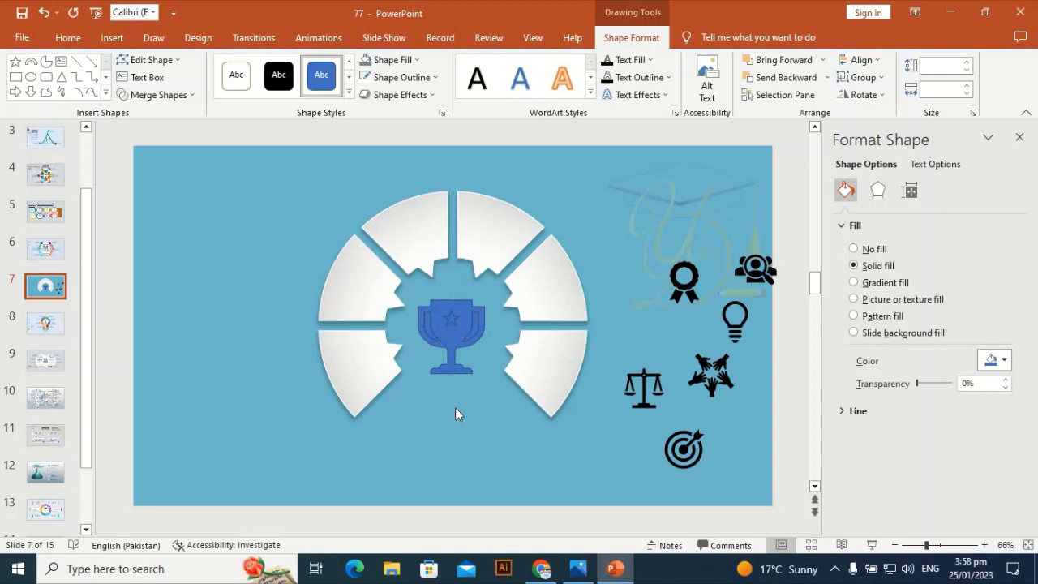
pyautogui.click(452, 320)
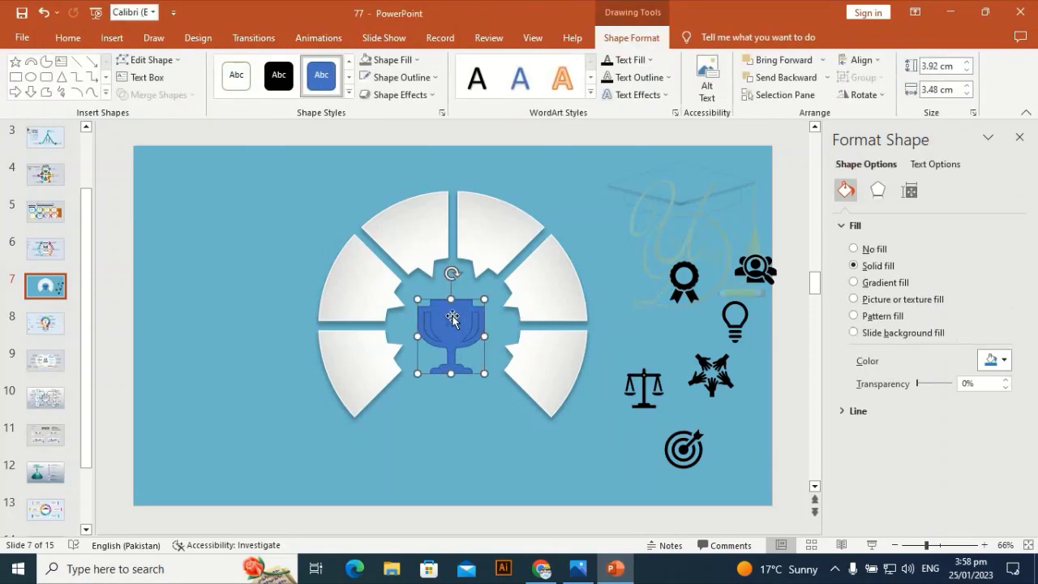
# - Delete the duplicate star piece and leftover fragments from the trophy
pyautogui.rightClick(454, 320)
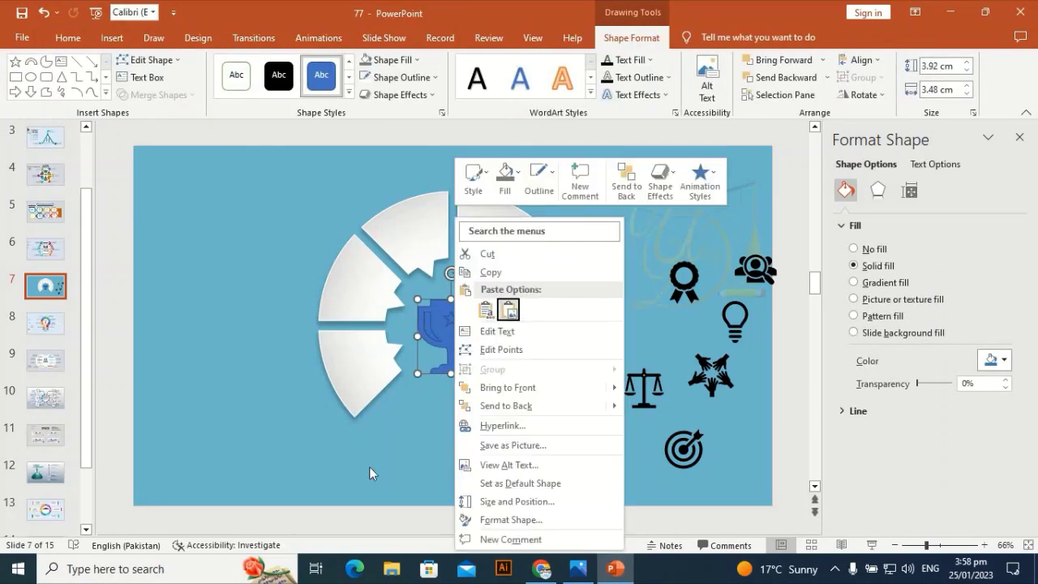
pyautogui.press('Escape')
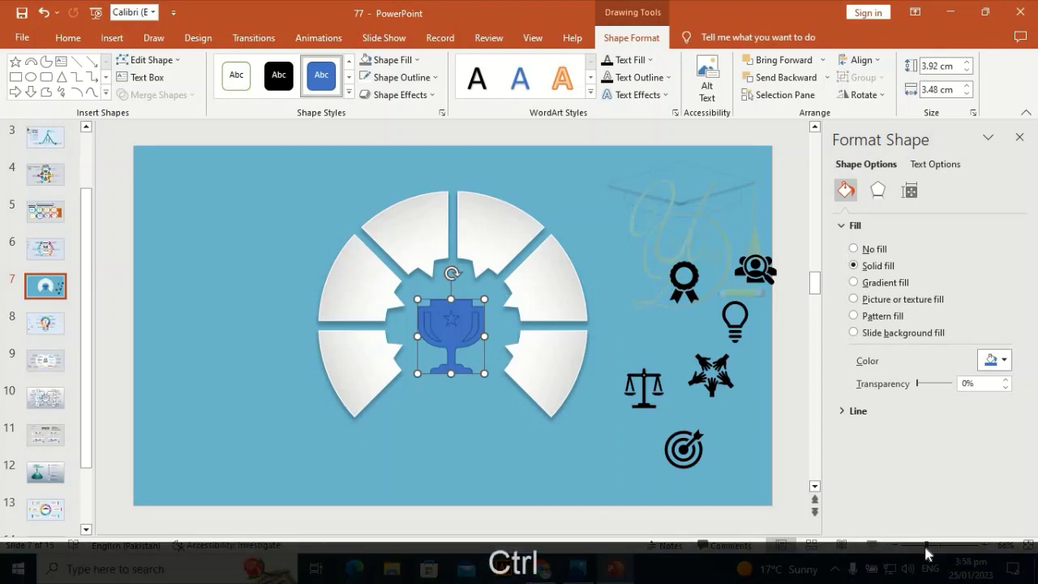
pyautogui.scroll(-1, 929, 550)
pyautogui.scroll(5, 454, 322)
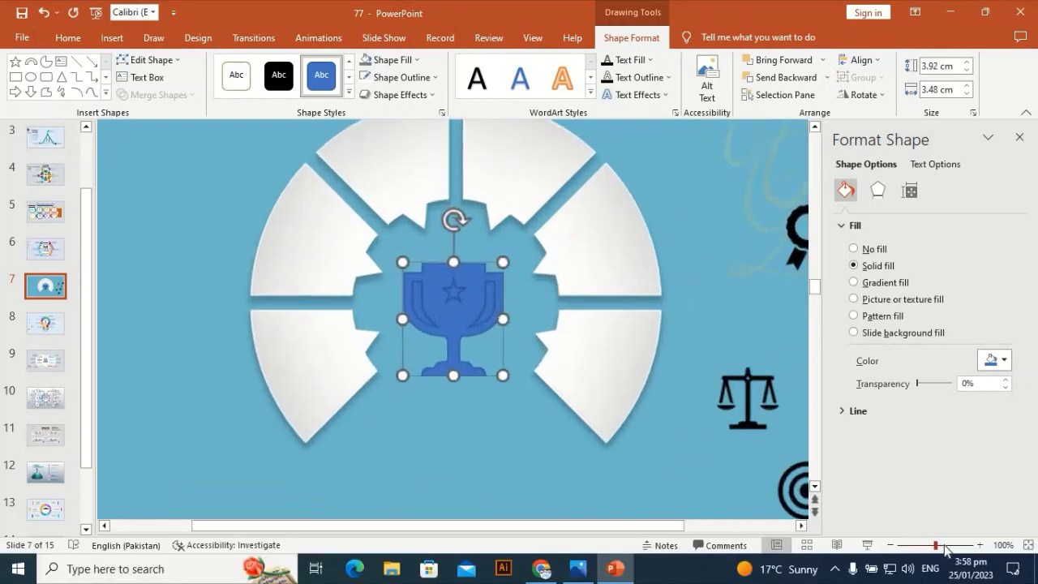
pyautogui.click(455, 274)
pyautogui.click(455, 274)
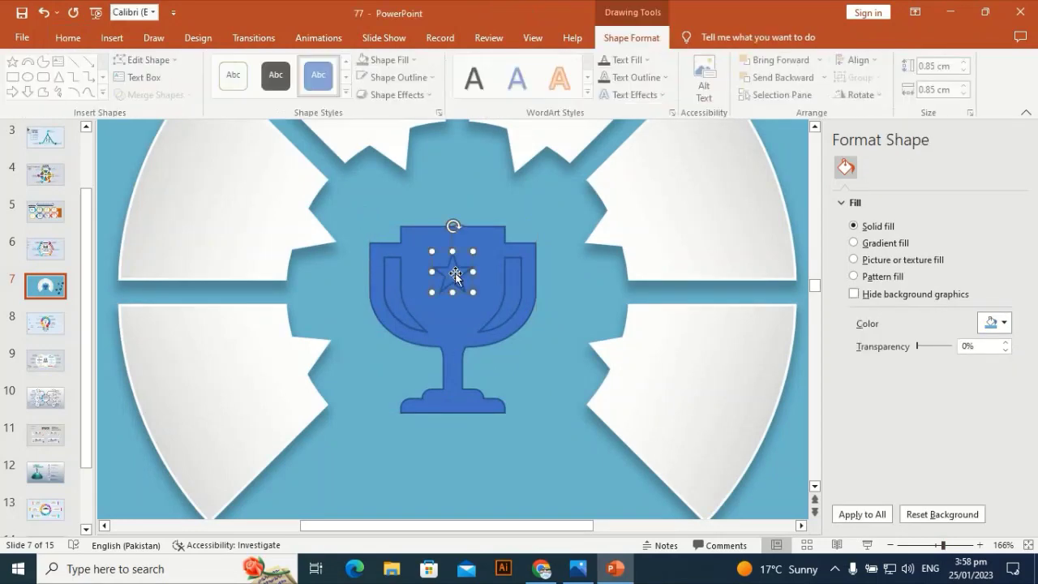
pyautogui.press('Delete')
pyautogui.click(408, 324)
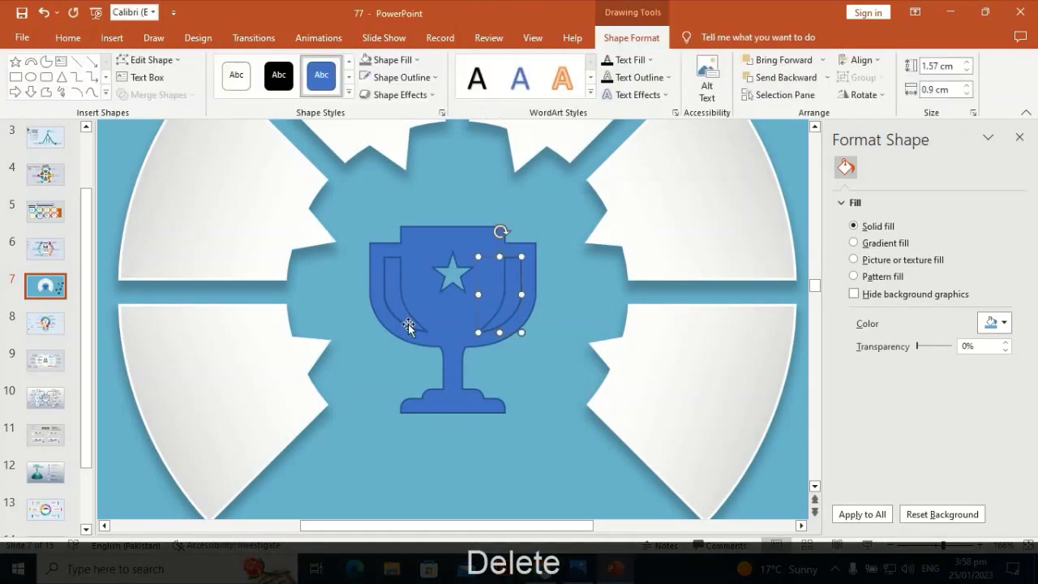
pyautogui.click(391, 309)
pyautogui.click(396, 307)
pyautogui.click(371, 419)
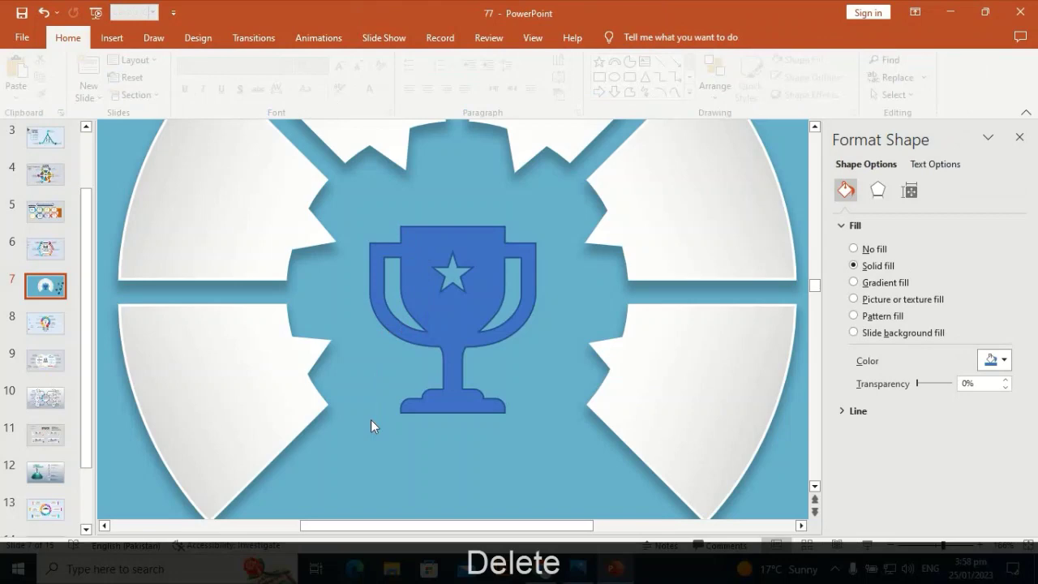
# - Copy a ring segment's white gradient formatting and paste it onto the trophy
pyautogui.moveTo(943, 545); pyautogui.dragTo(913, 545)
pyautogui.click(464, 388)
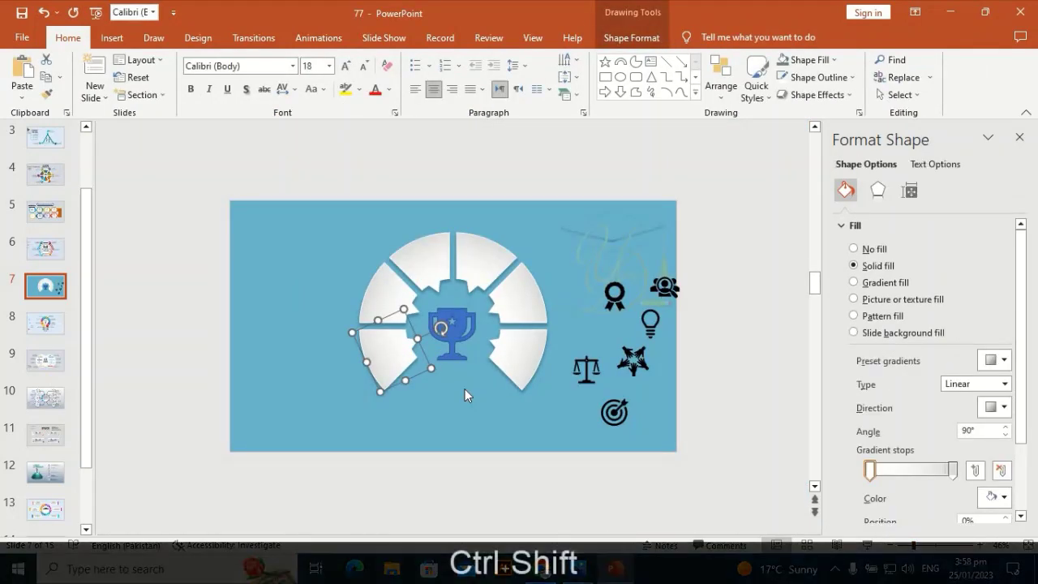
pyautogui.hotkey('ctrl', 'shift', 'c')
pyautogui.hotkey('ctrl', 'shift', 'v')
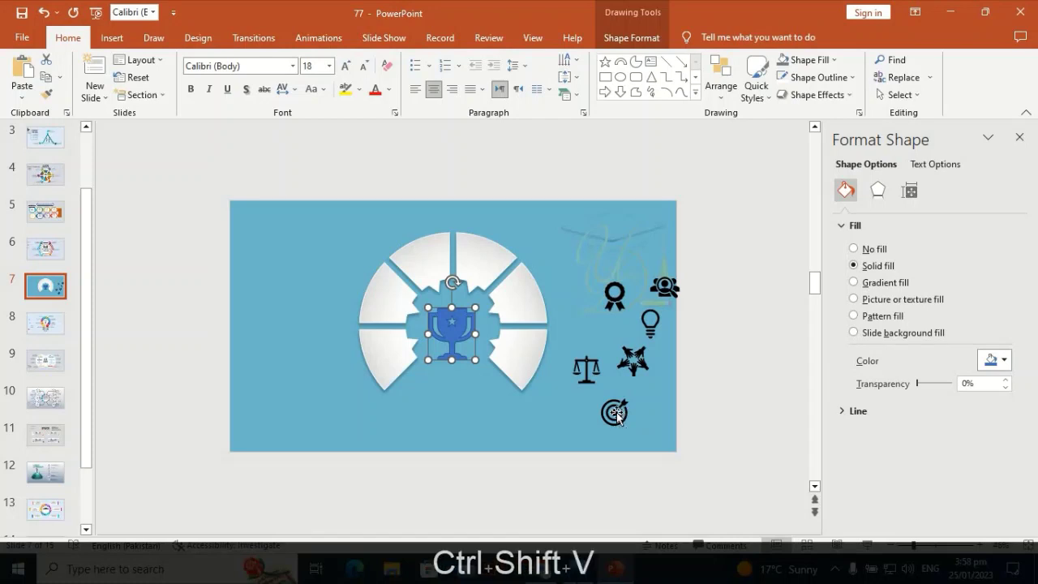
pyautogui.click(298, 260)
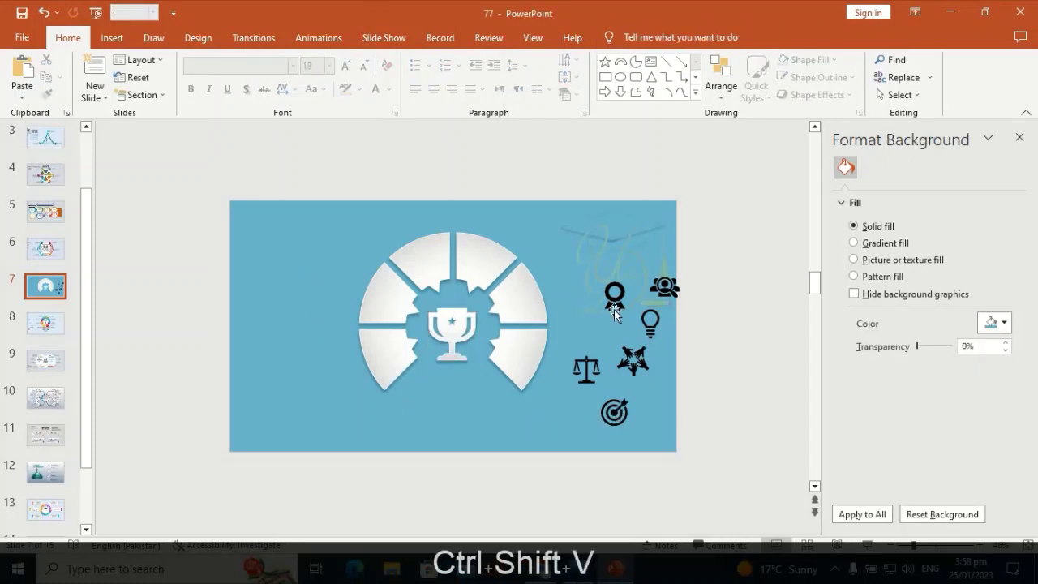
# - Select the six value icons, shrink them slightly, and bring up the Graphics Fill colours
pyautogui.moveTo(715, 226); pyautogui.dragTo(558, 487)
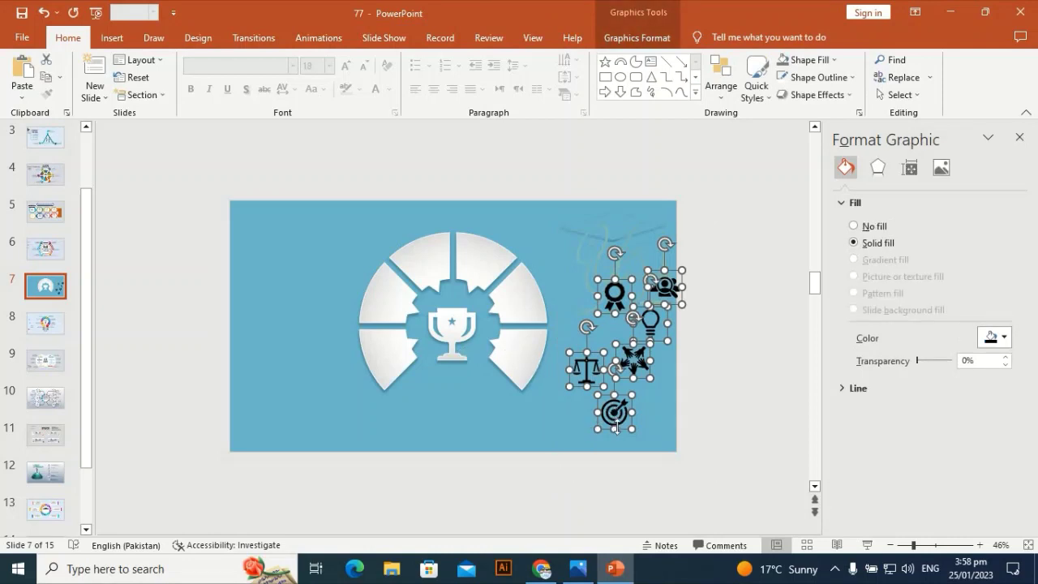
pyautogui.moveTo(629, 428); pyautogui.dragTo(626, 423)
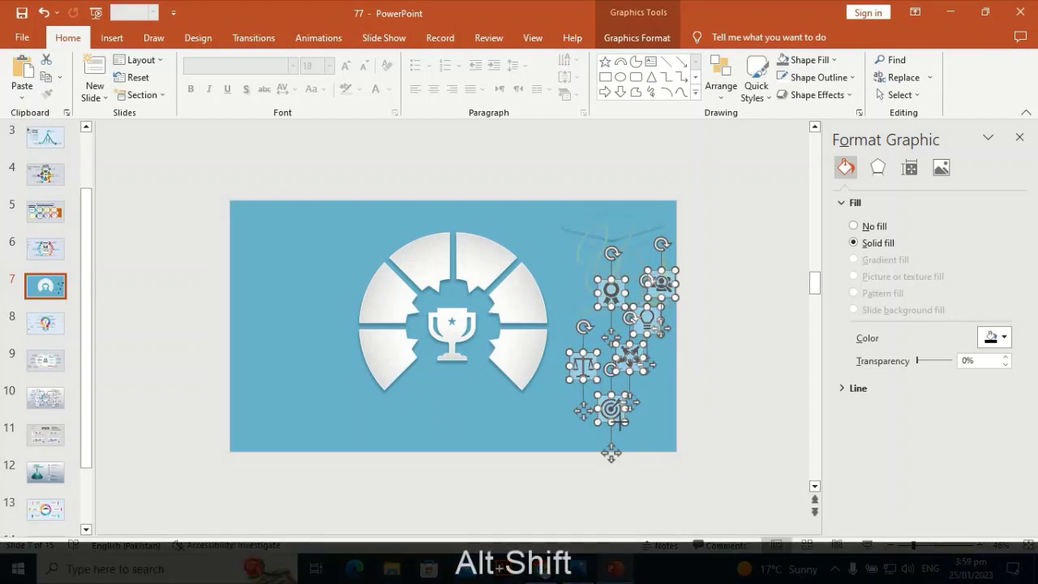
pyautogui.click(638, 37)
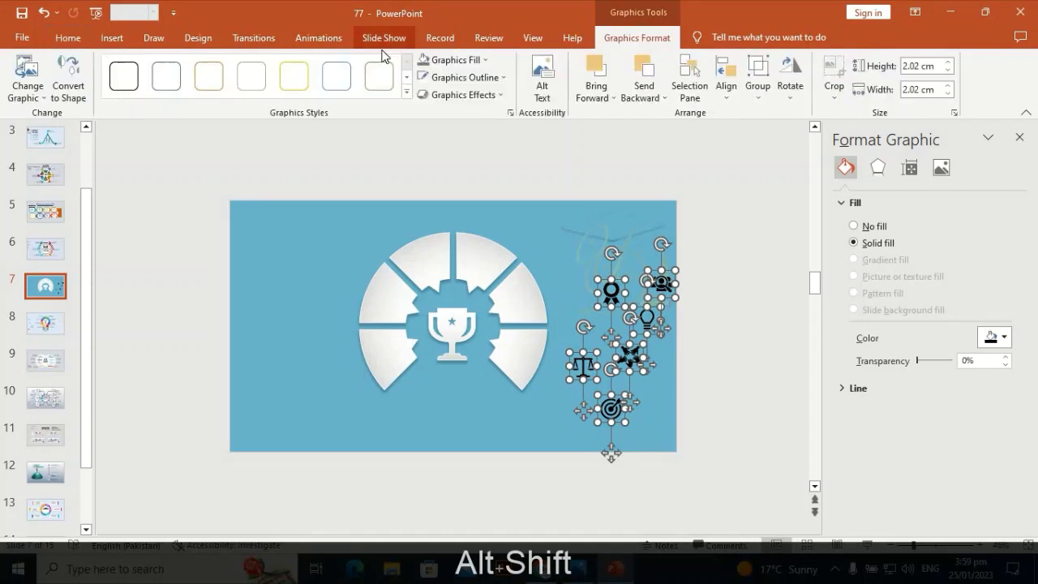
pyautogui.click(450, 59)
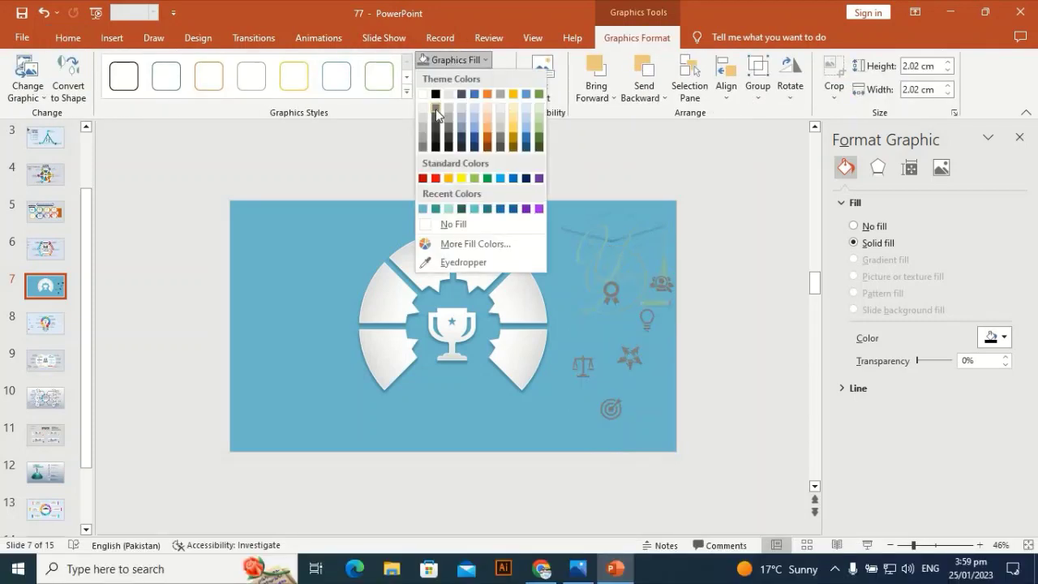
# - Fill the icons grey and place the target, lightbulb, star, scales, award and people icons on the six segments
pyautogui.click(439, 121)
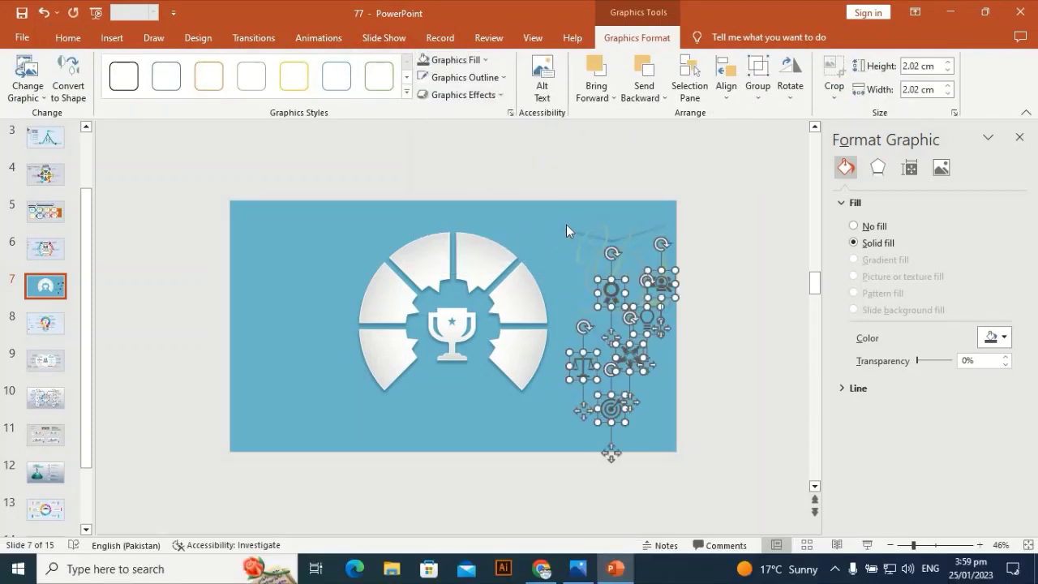
pyautogui.click(635, 424)
pyautogui.moveTo(615, 410); pyautogui.dragTo(379, 344)
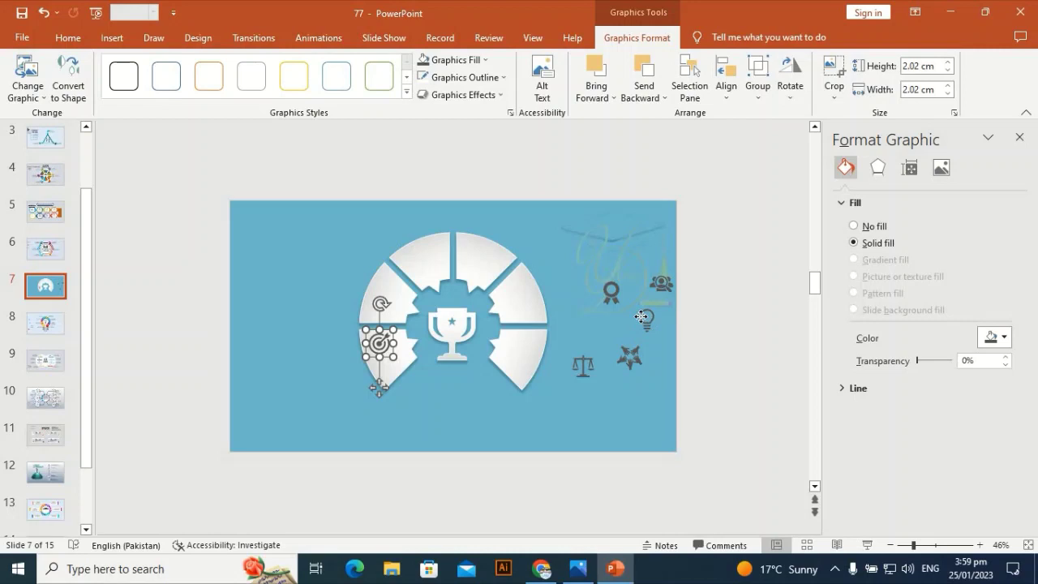
pyautogui.moveTo(641, 316); pyautogui.dragTo(386, 284)
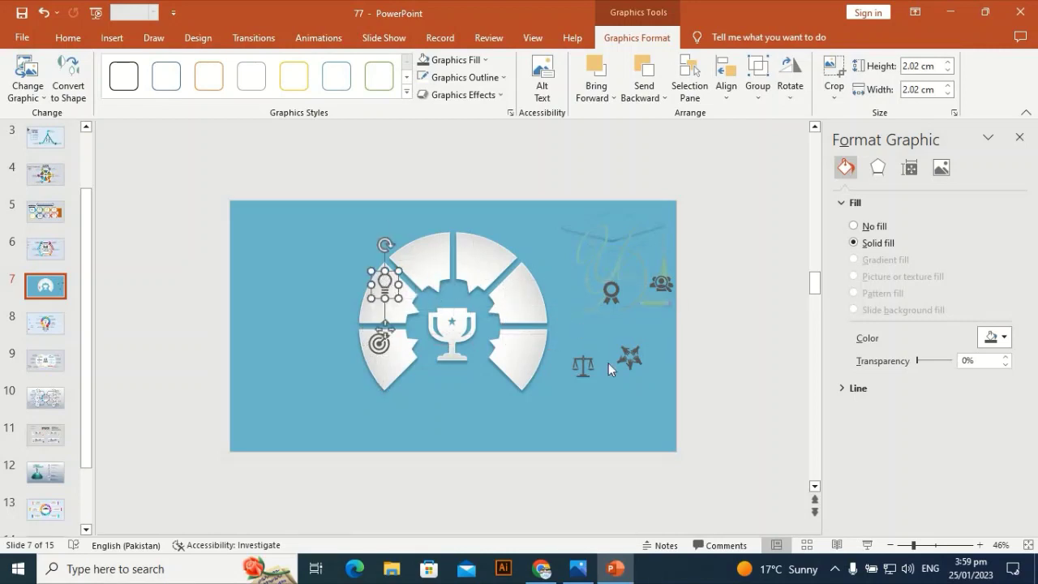
pyautogui.moveTo(628, 357); pyautogui.dragTo(429, 252)
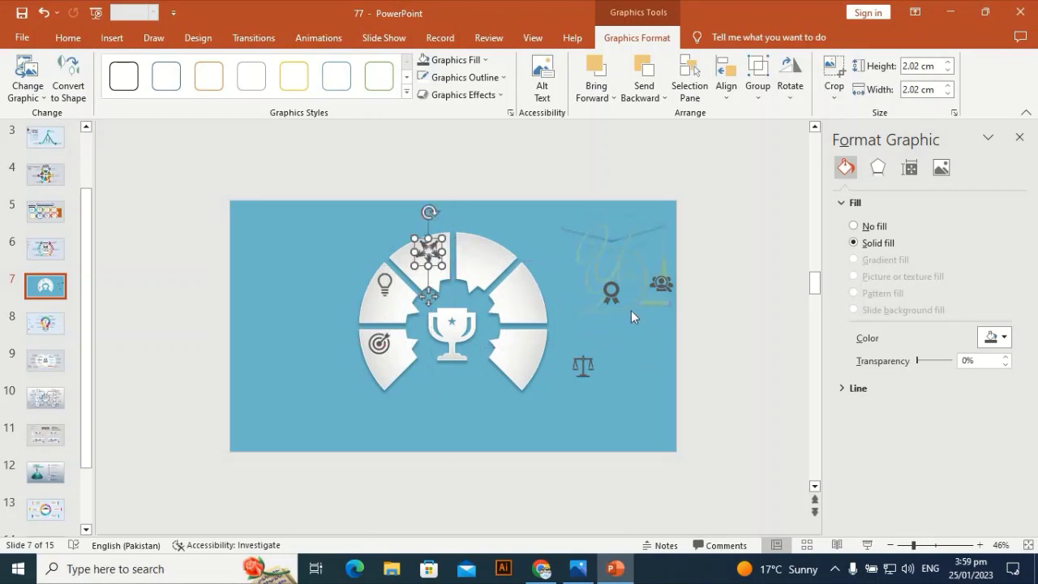
pyautogui.moveTo(583, 366); pyautogui.dragTo(507, 278)
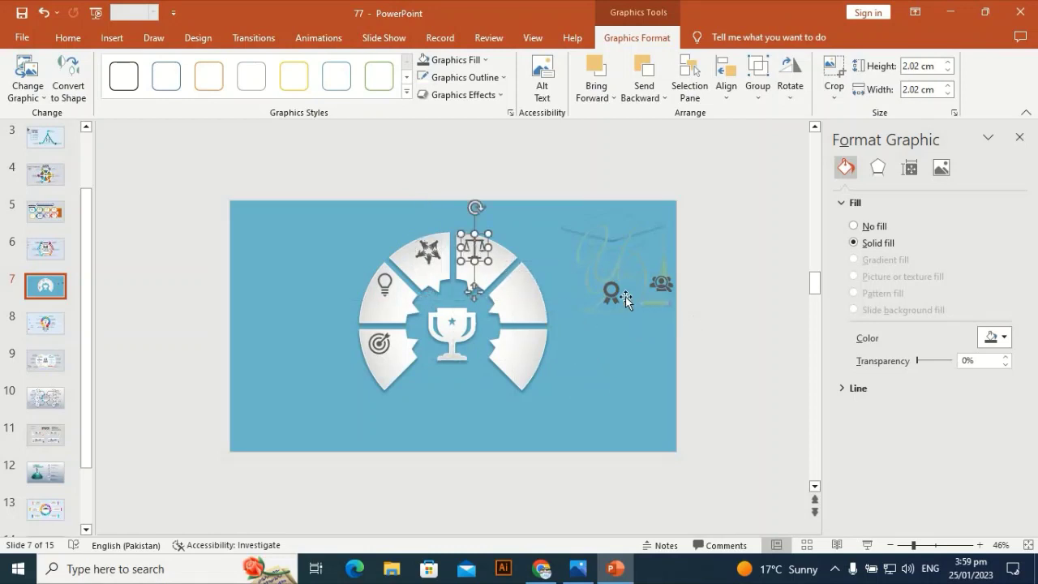
pyautogui.moveTo(613, 293); pyautogui.dragTo(520, 283)
pyautogui.moveTo(659, 285); pyautogui.dragTo(532, 341)
pyautogui.click(656, 308)
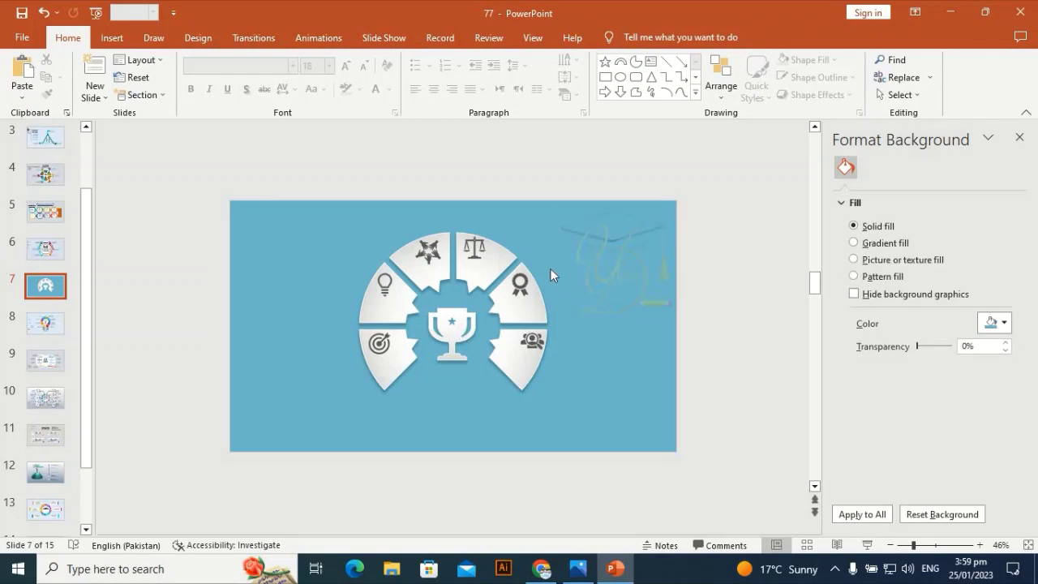
# - Copy the value labels and Lorem ipsum block from the Mediation Process slide onto slide 7
pyautogui.click(46, 248)
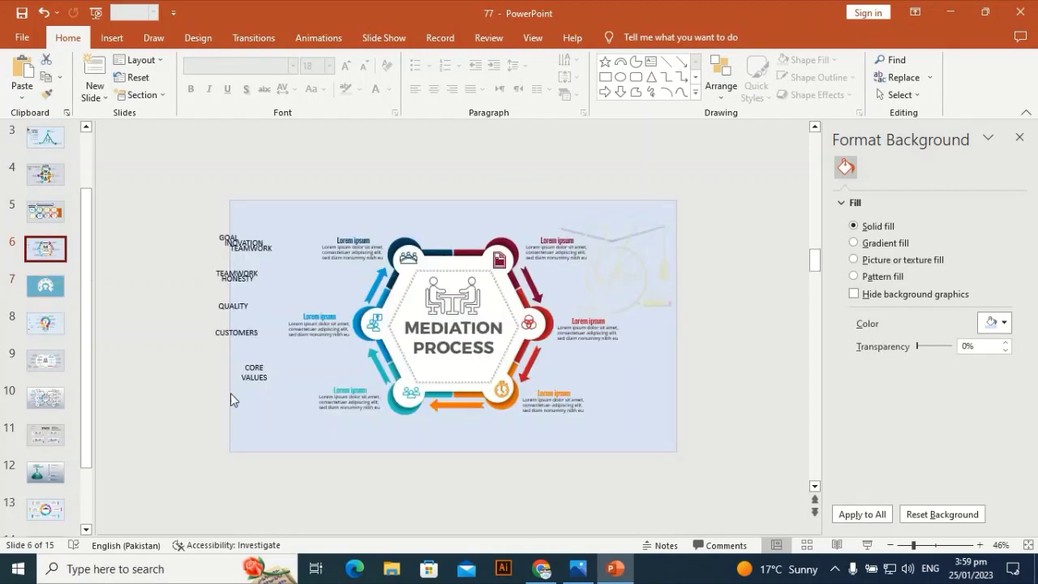
pyautogui.moveTo(191, 209); pyautogui.dragTo(301, 430)
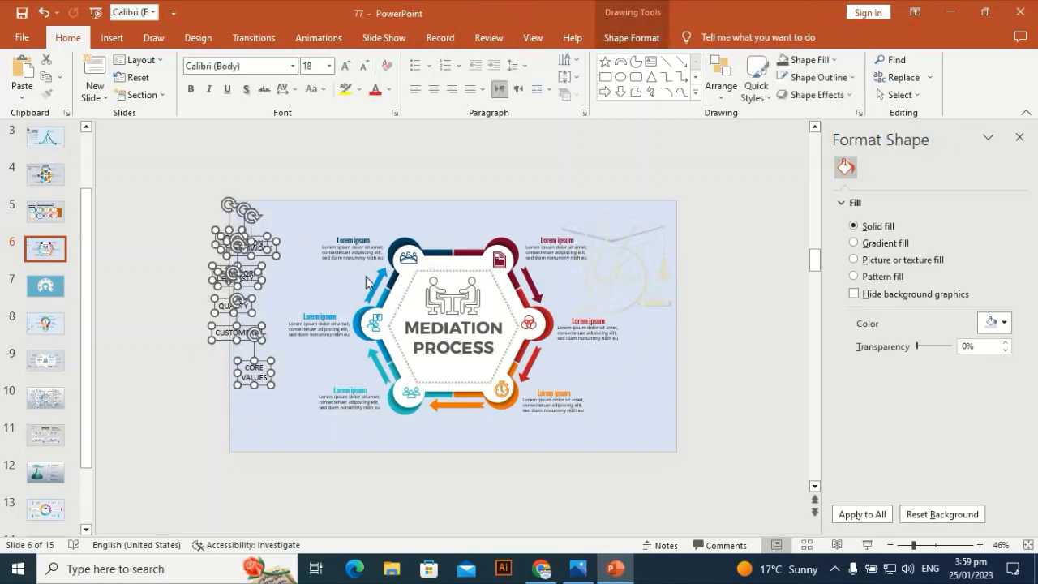
pyautogui.keyDown('shift'); pyautogui.click(312, 315); pyautogui.keyUp('shift')
pyautogui.hotkey('ctrl', 'shift', 'c')
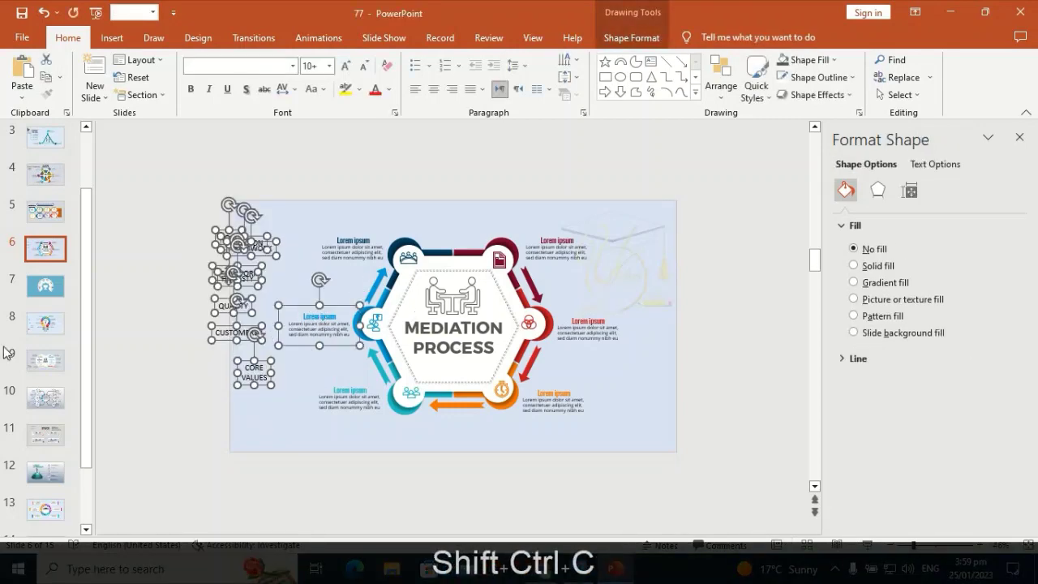
pyautogui.click(46, 286)
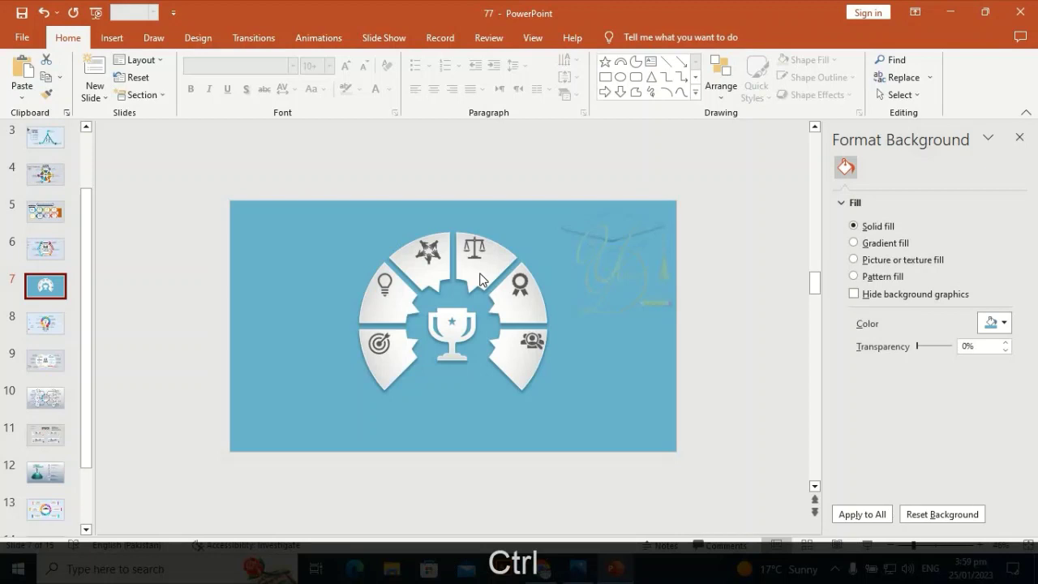
pyautogui.hotkey('ctrl', 'v')
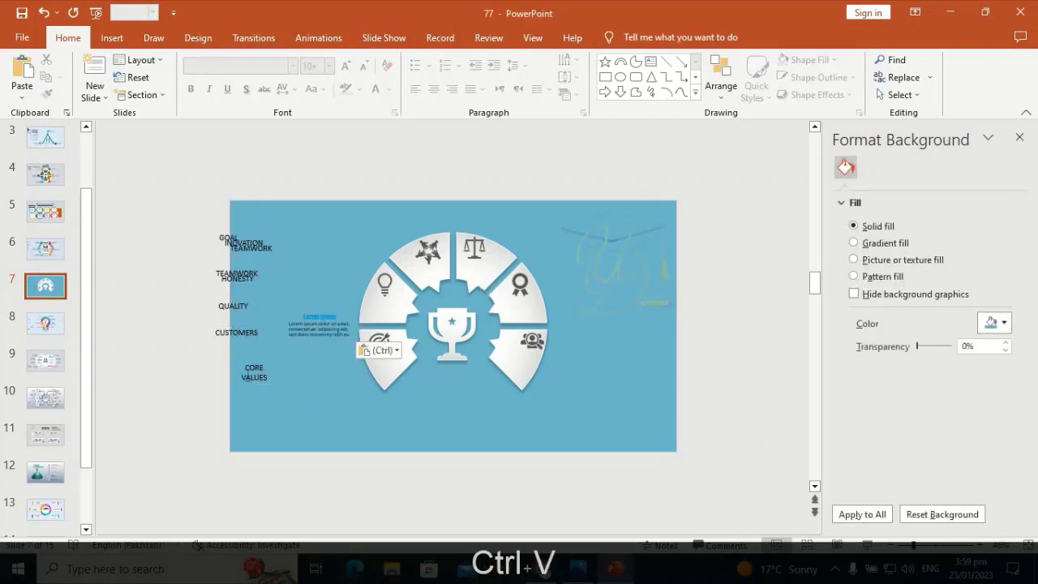
pyautogui.click(239, 328)
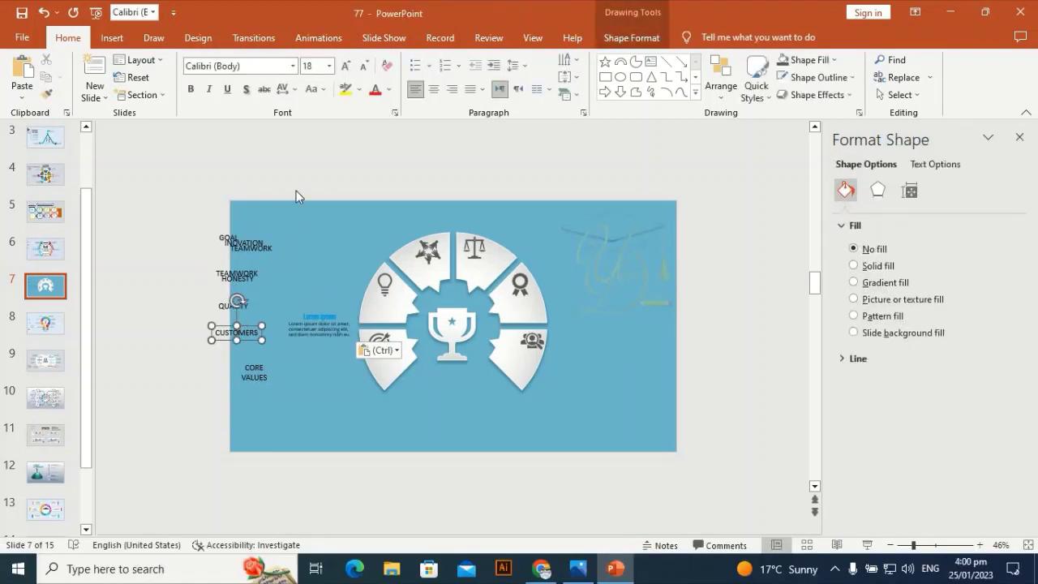
# - Set the pasted labels to Montserrat Light and widen their boxes so each word fits one line
pyautogui.moveTo(296, 191); pyautogui.dragTo(192, 349)
pyautogui.click(253, 69)
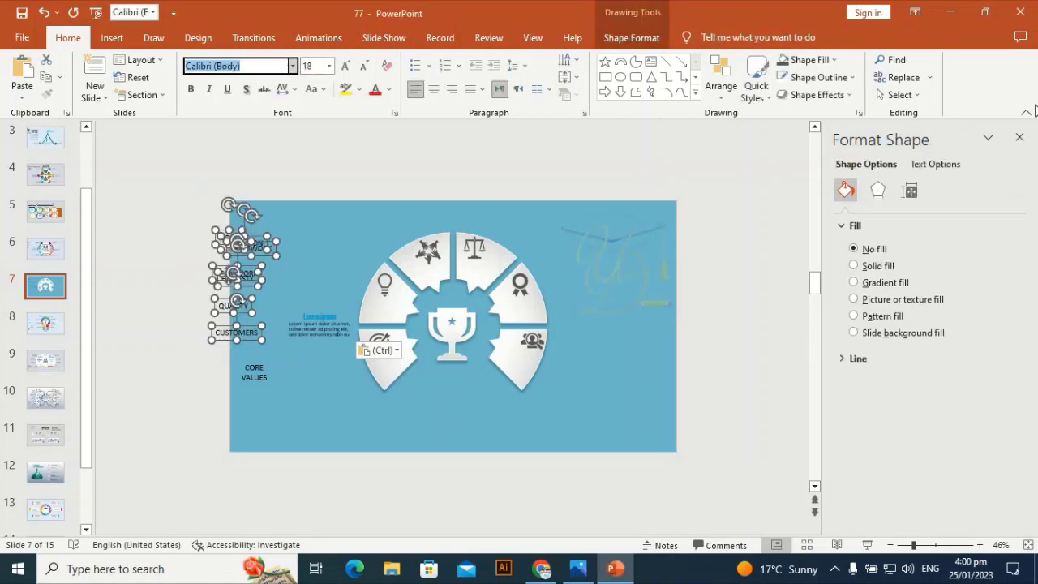
pyautogui.write('Mon')
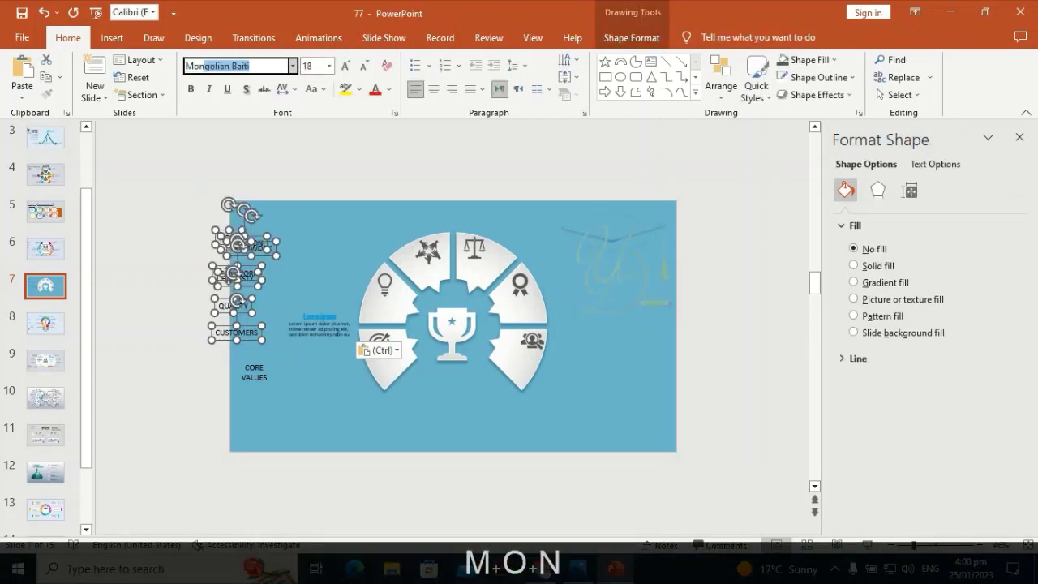
pyautogui.write('tserrat')
pyautogui.press('Right')
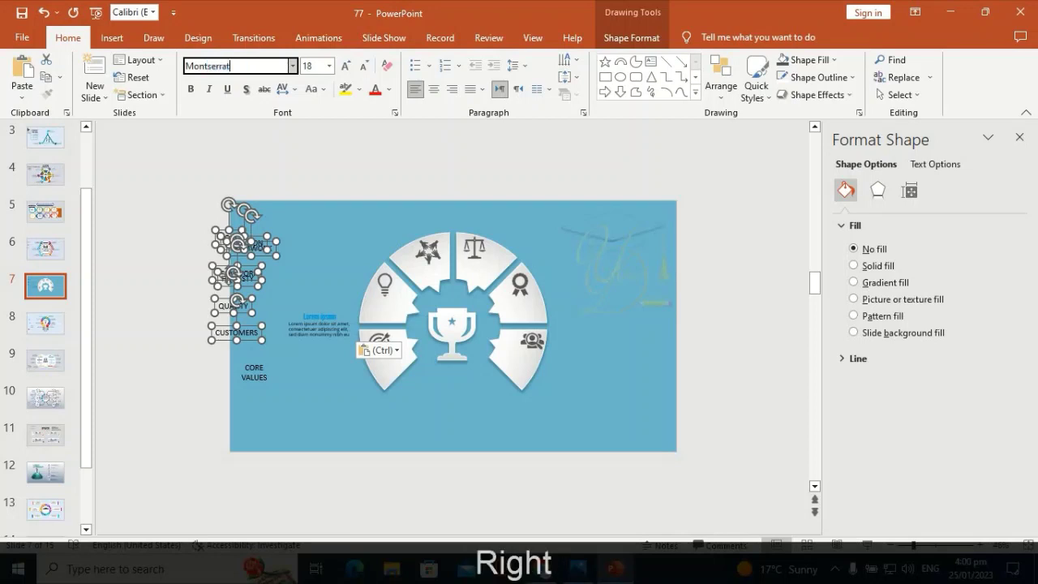
pyautogui.write('Light')
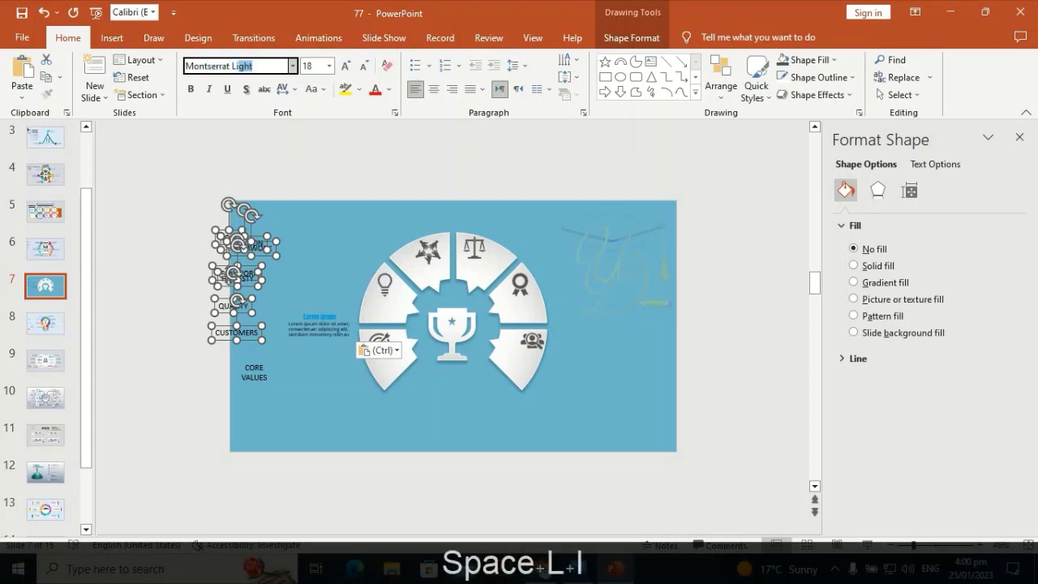
pyautogui.press('Right')
pyautogui.press('Return')
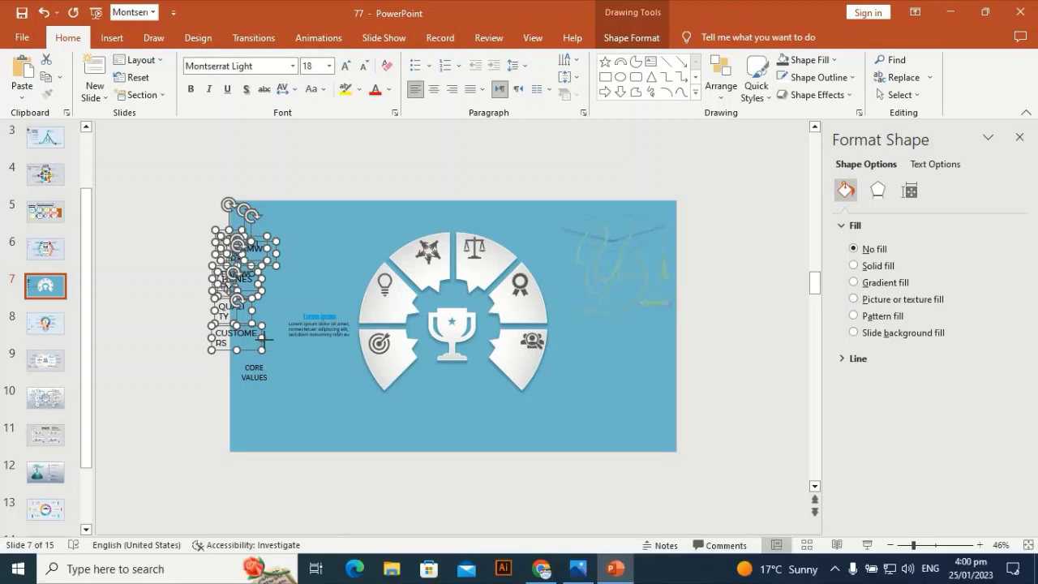
pyautogui.moveTo(261, 339); pyautogui.dragTo(278, 339)
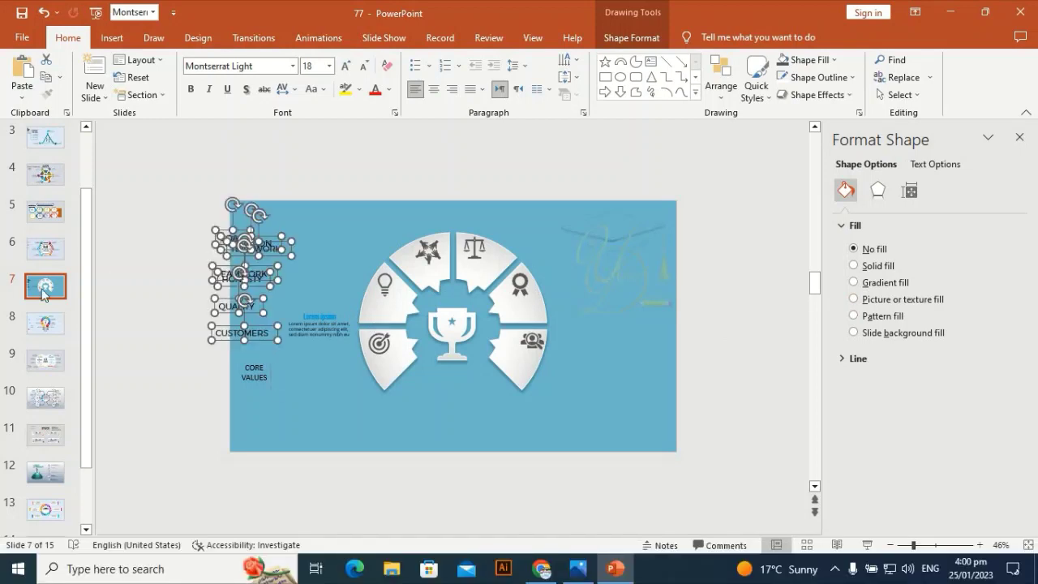
pyautogui.click(197, 238)
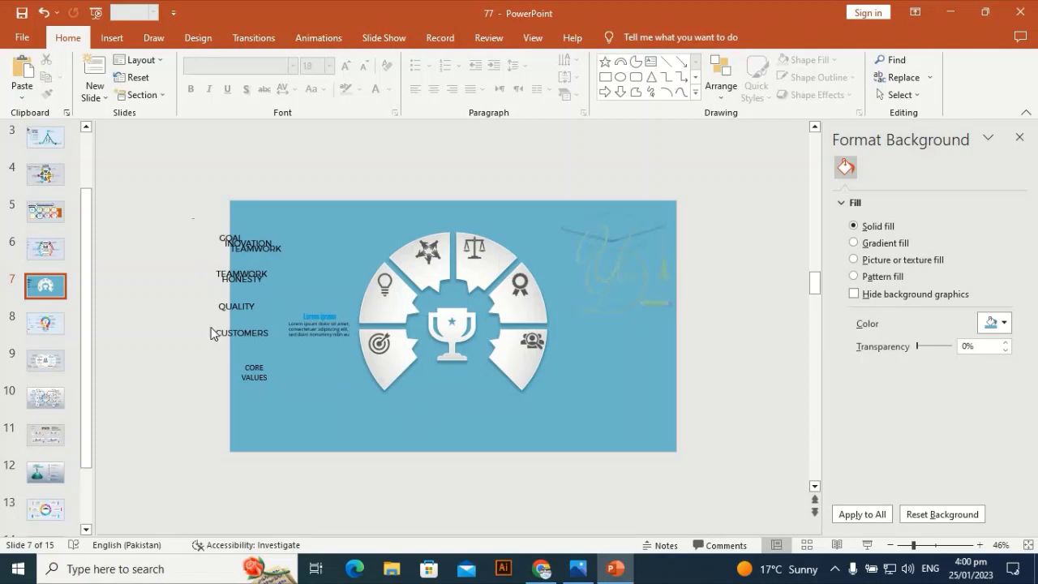
# - Set the labels to 10 pt and move CUSTOMERS onto the lower-right petal
pyautogui.moveTo(191, 217); pyautogui.dragTo(285, 354)
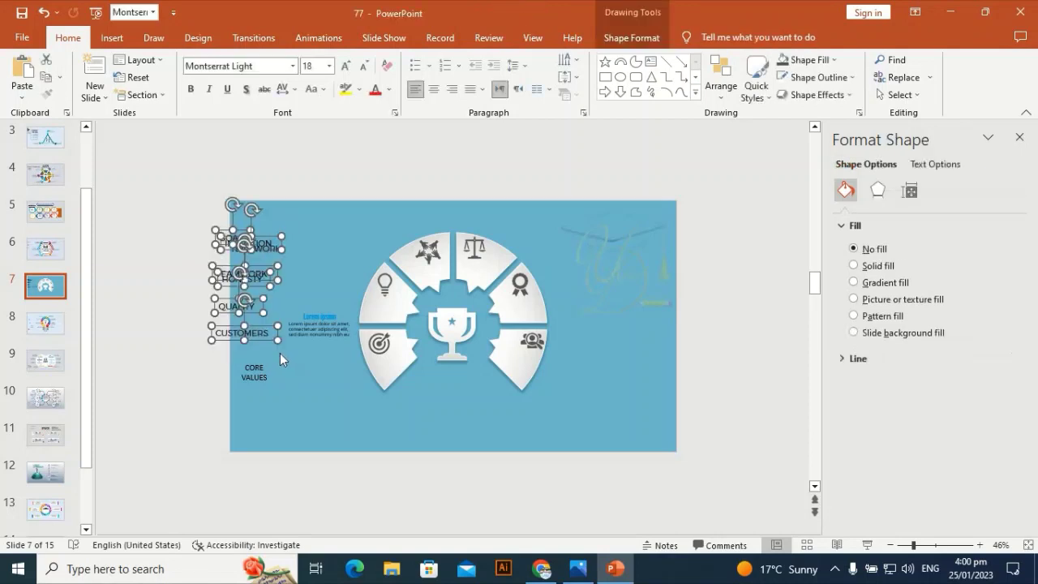
pyautogui.click(328, 66)
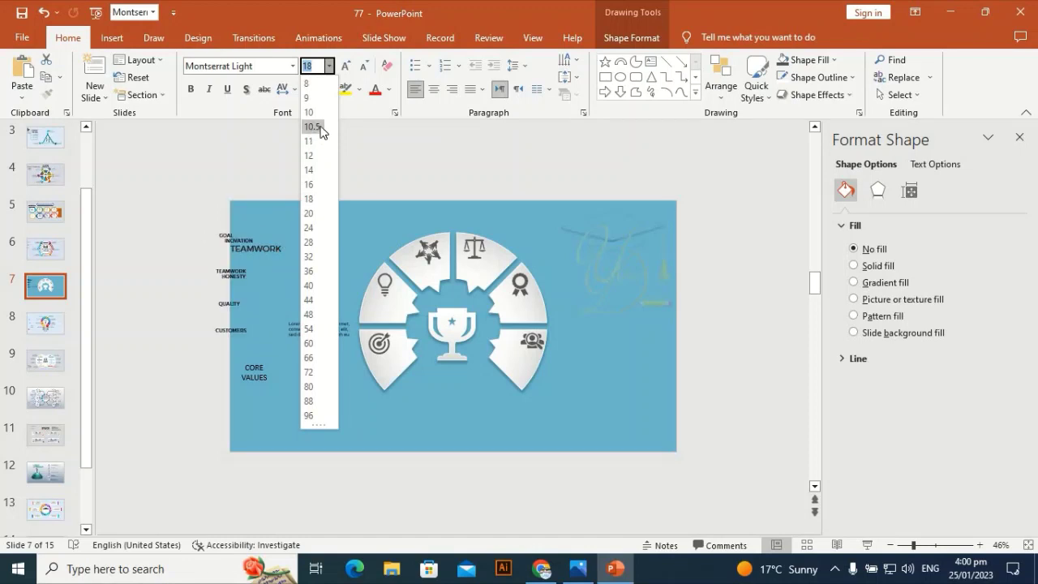
pyautogui.click(371, 162)
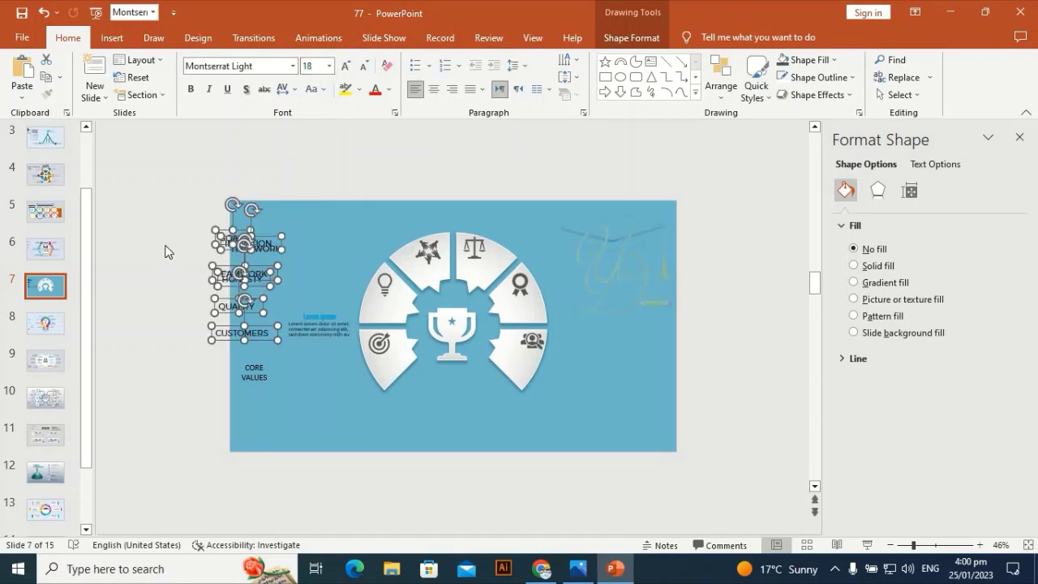
pyautogui.click(208, 331)
pyautogui.moveTo(174, 197); pyautogui.dragTo(313, 359)
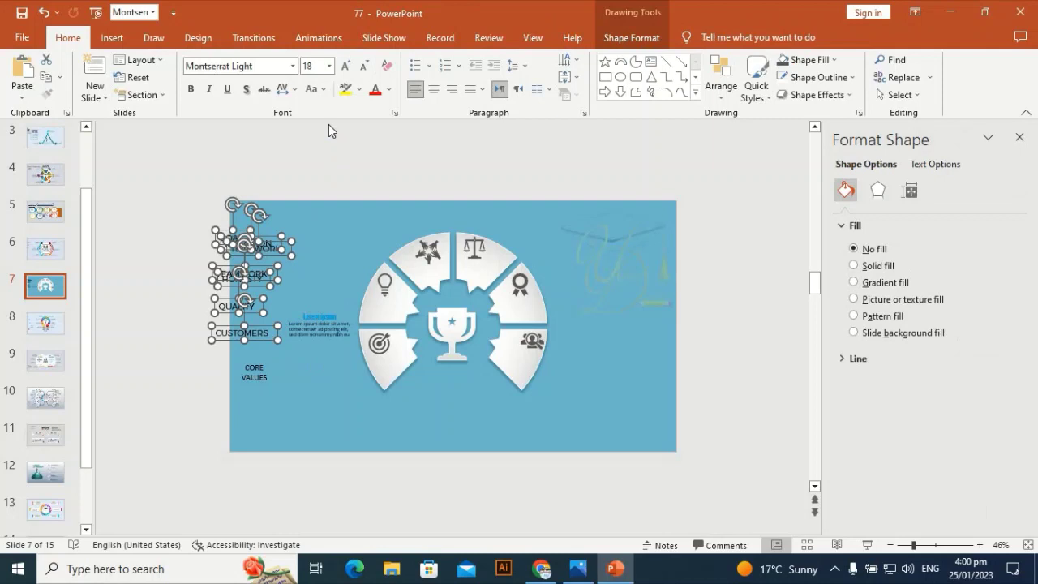
pyautogui.click(329, 67)
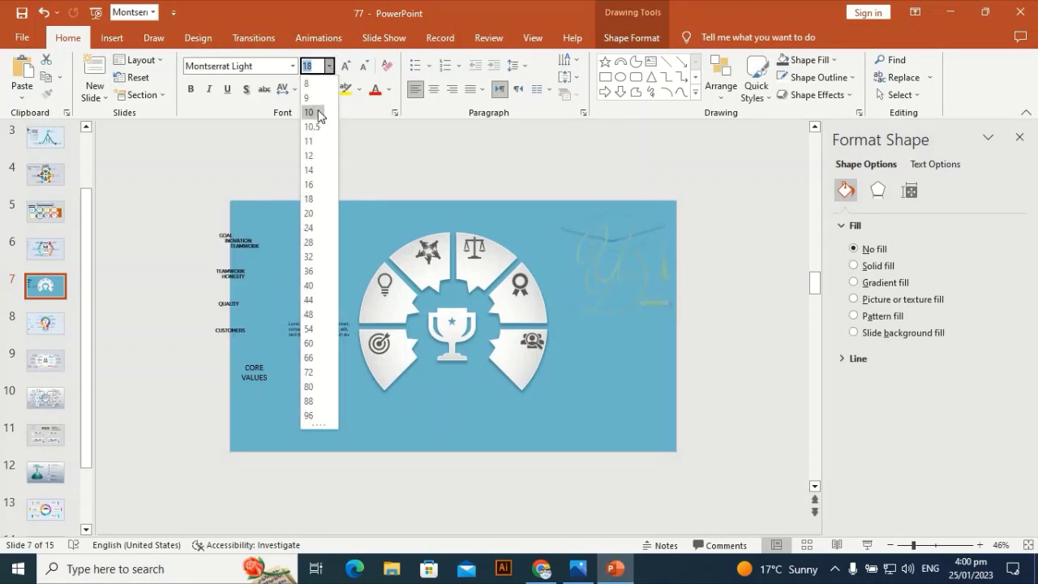
pyautogui.click(313, 112)
pyautogui.click(128, 253)
pyautogui.click(226, 326)
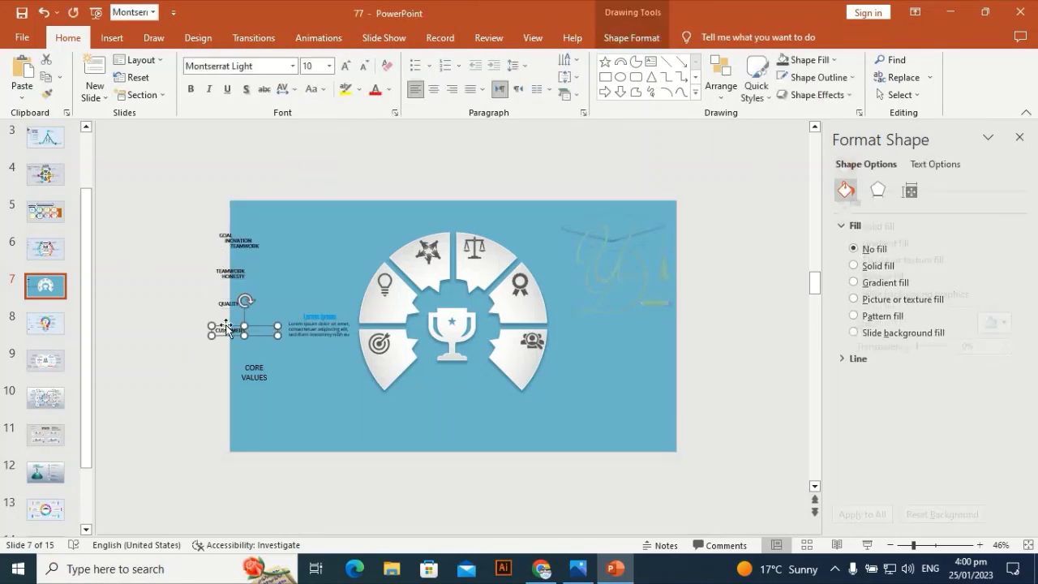
pyautogui.moveTo(227, 327); pyautogui.dragTo(517, 360)
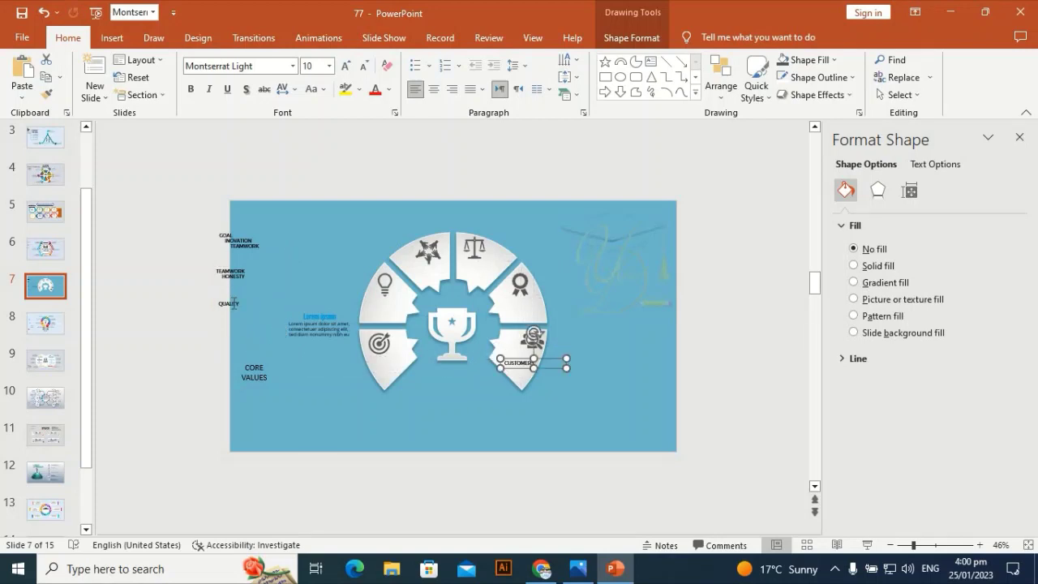
# - Move QUALITY to the right petal, TEAMWORK to the top petal and HONESTY to the scales petal
pyautogui.click(233, 302)
pyautogui.moveTo(232, 302); pyautogui.dragTo(521, 306)
pyautogui.click(230, 268)
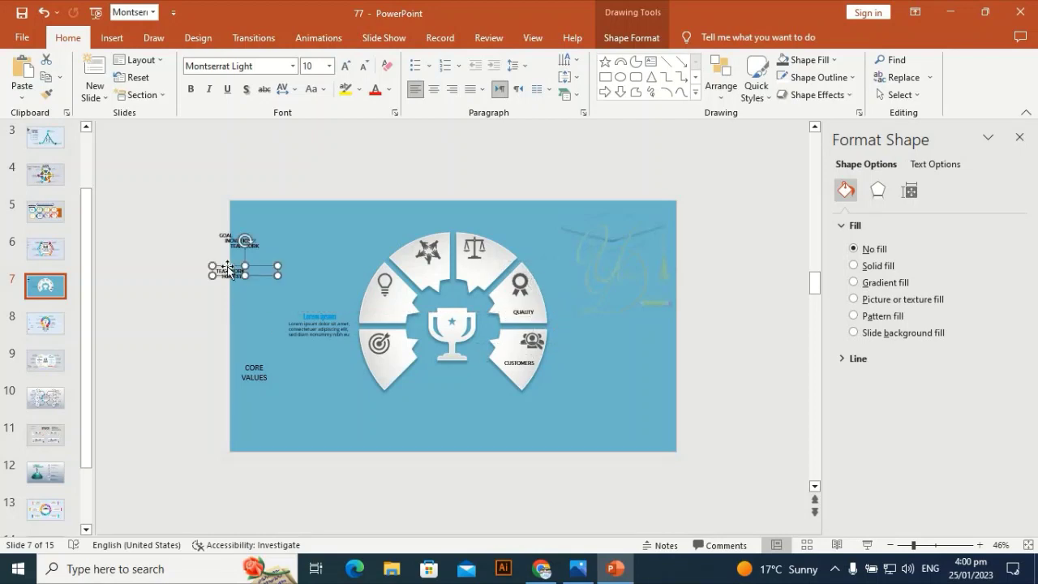
pyautogui.moveTo(229, 268); pyautogui.dragTo(429, 271)
pyautogui.click(235, 274)
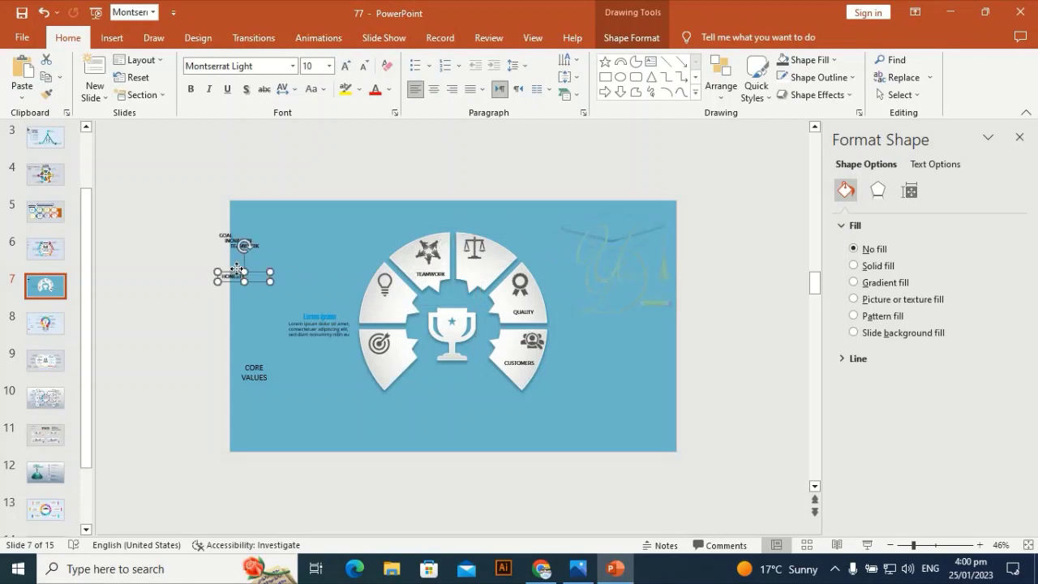
pyautogui.moveTo(236, 269); pyautogui.dragTo(479, 264)
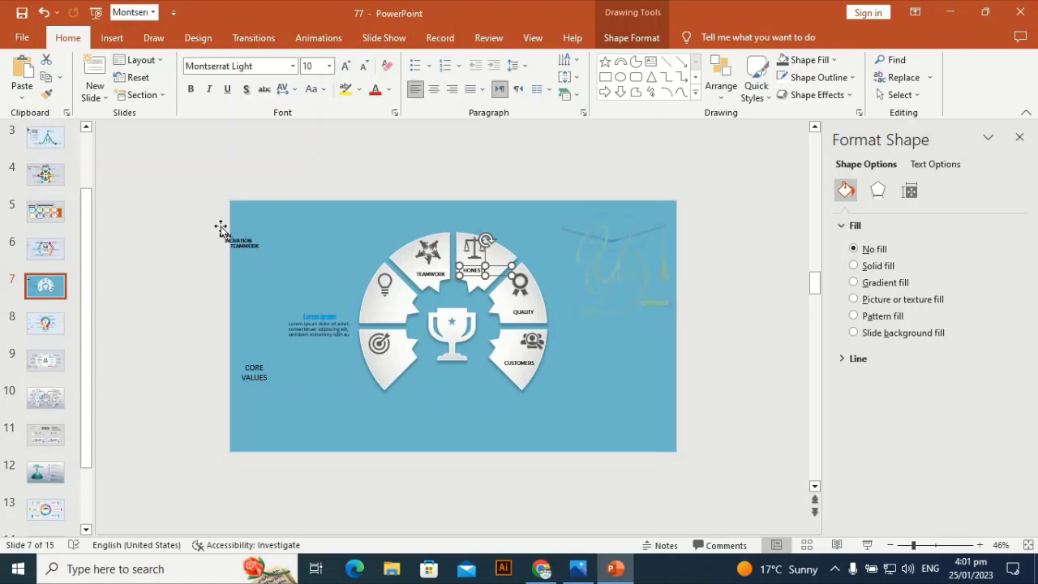
# - Place GOAL and INOVATION on the target and lightbulb petals and delete the duplicate TEAMWORK label
pyautogui.moveTo(223, 229); pyautogui.dragTo(385, 359)
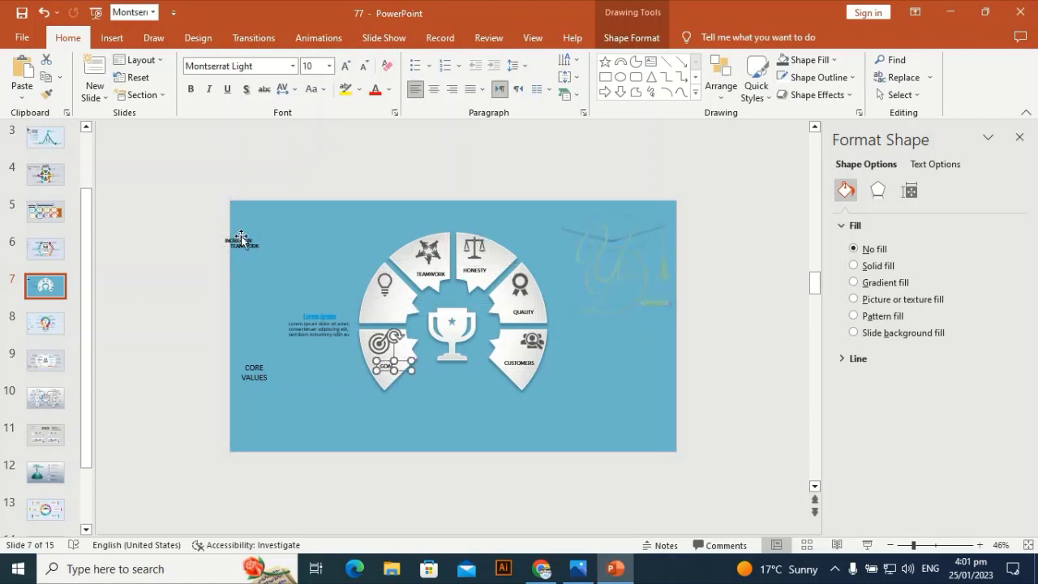
pyautogui.moveTo(240, 235); pyautogui.dragTo(386, 303)
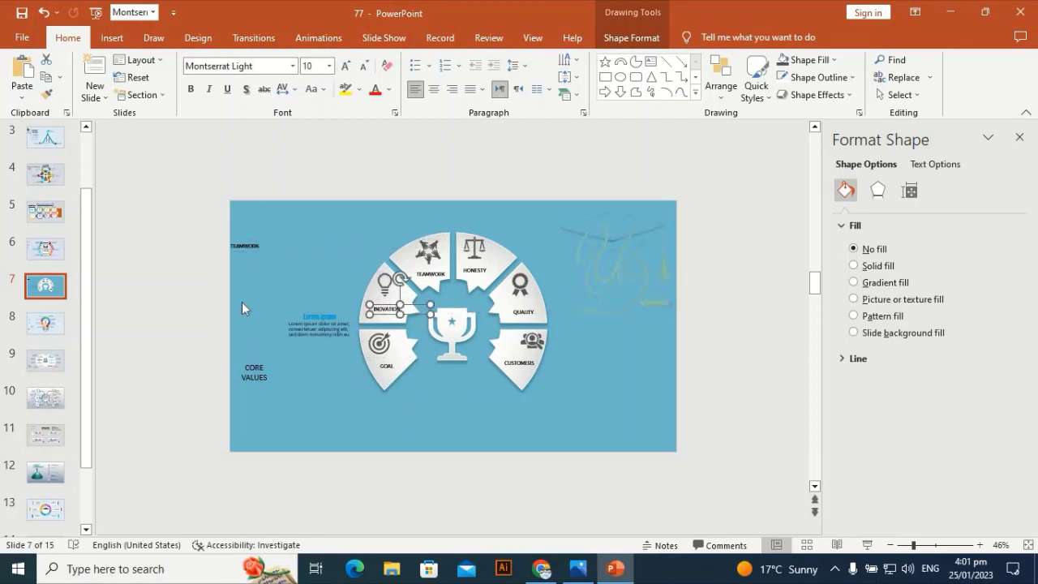
pyautogui.click(276, 234)
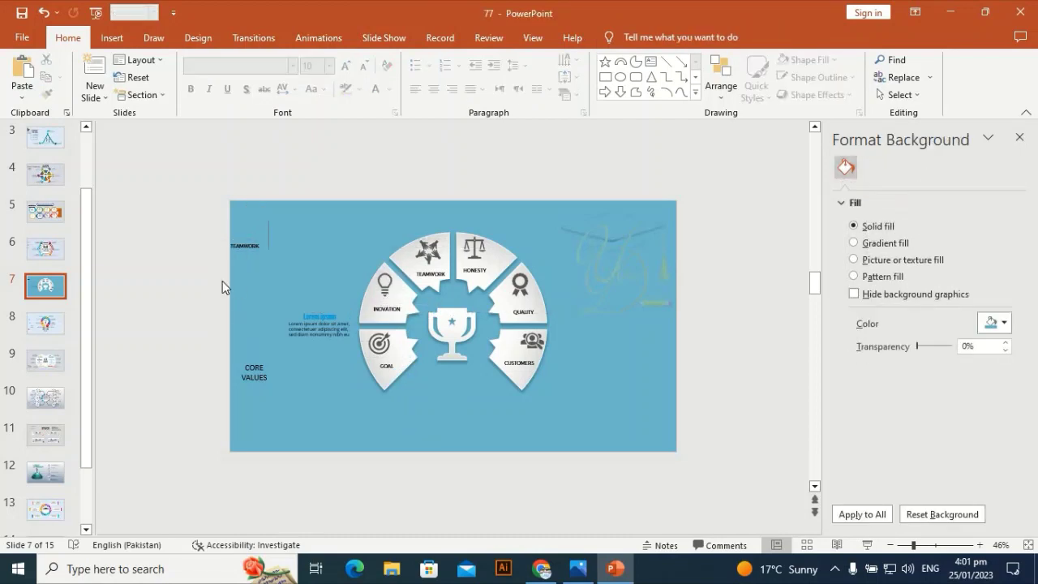
pyautogui.click(240, 244)
pyautogui.press('Delete')
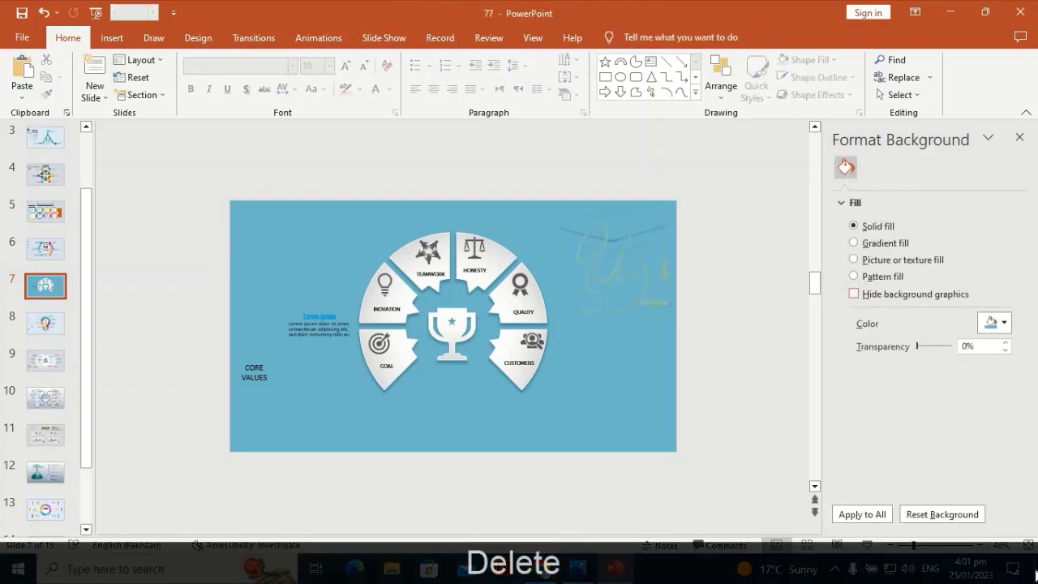
# - Nudge the CUSTOMERS, TEAMWORK, INOVATION and GOAL icons to sit neatly within their ring segments
pyautogui.click(921, 545)
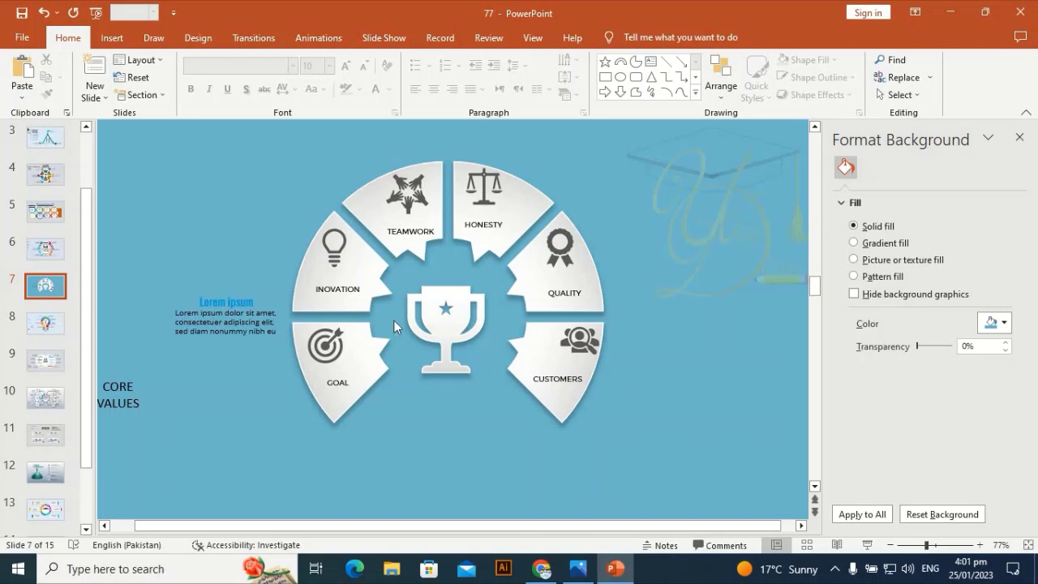
pyautogui.click(577, 339)
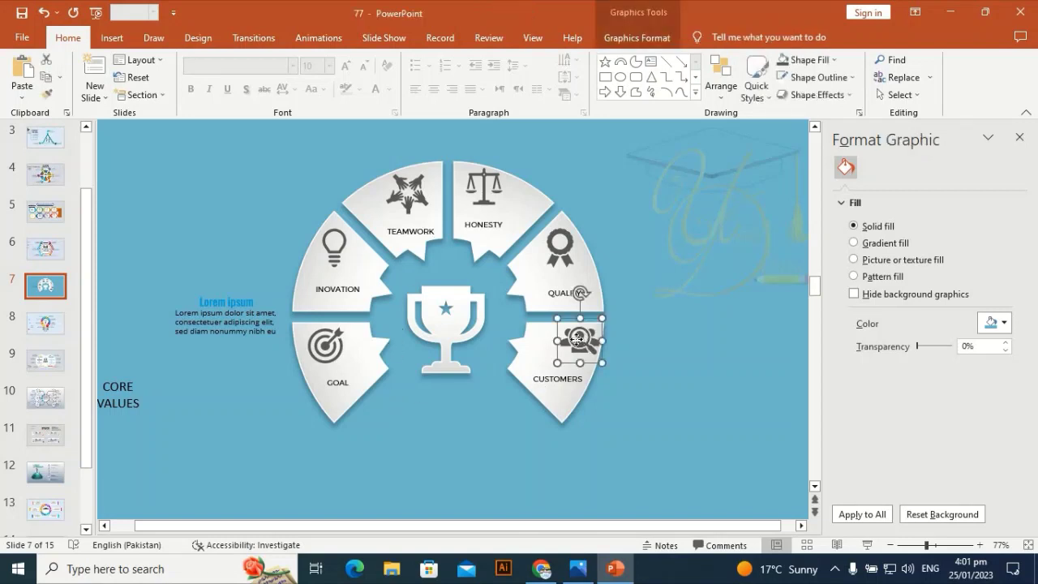
pyautogui.moveTo(577, 339); pyautogui.dragTo(570, 342)
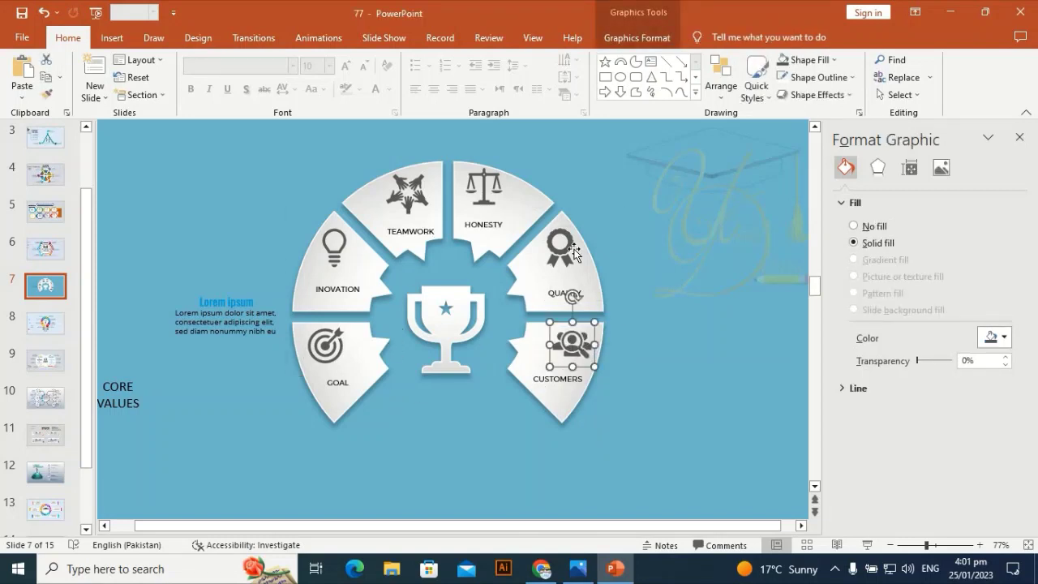
pyautogui.click(567, 248)
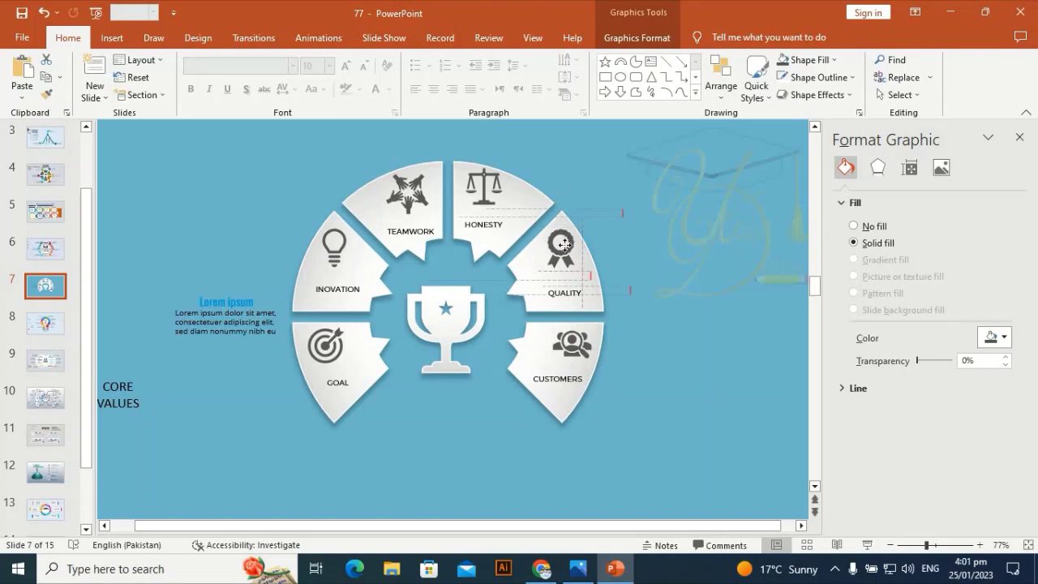
pyautogui.click(481, 188)
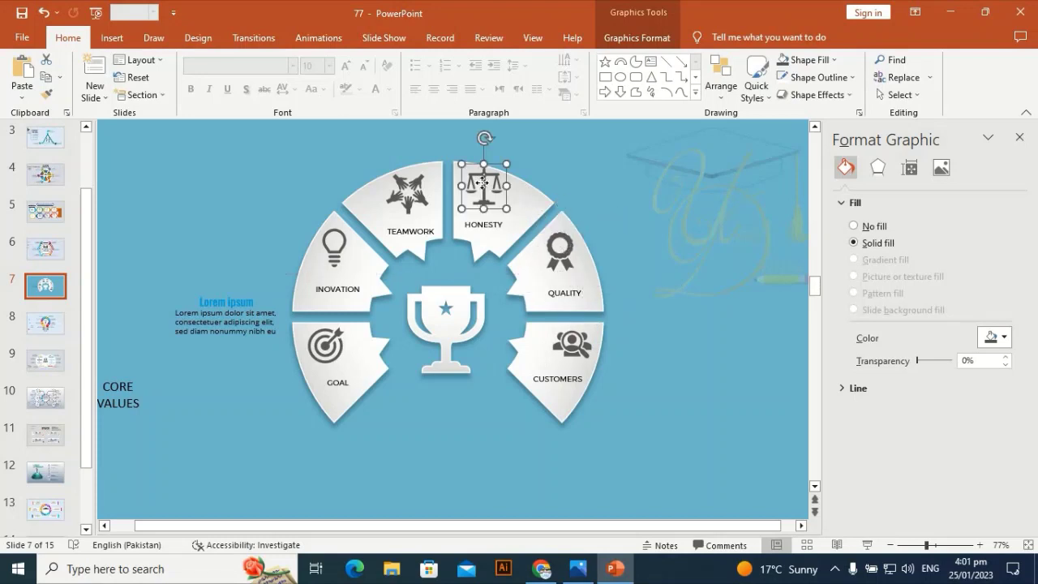
pyautogui.click(415, 190)
pyautogui.moveTo(415, 190); pyautogui.dragTo(416, 196)
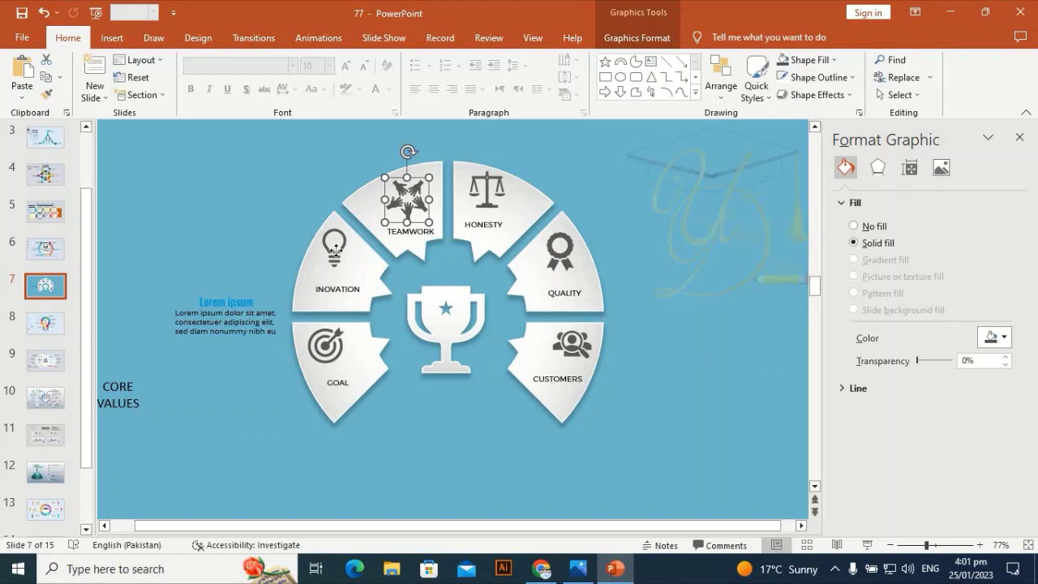
pyautogui.moveTo(336, 251); pyautogui.dragTo(337, 257)
pyautogui.moveTo(324, 347); pyautogui.dragTo(325, 349)
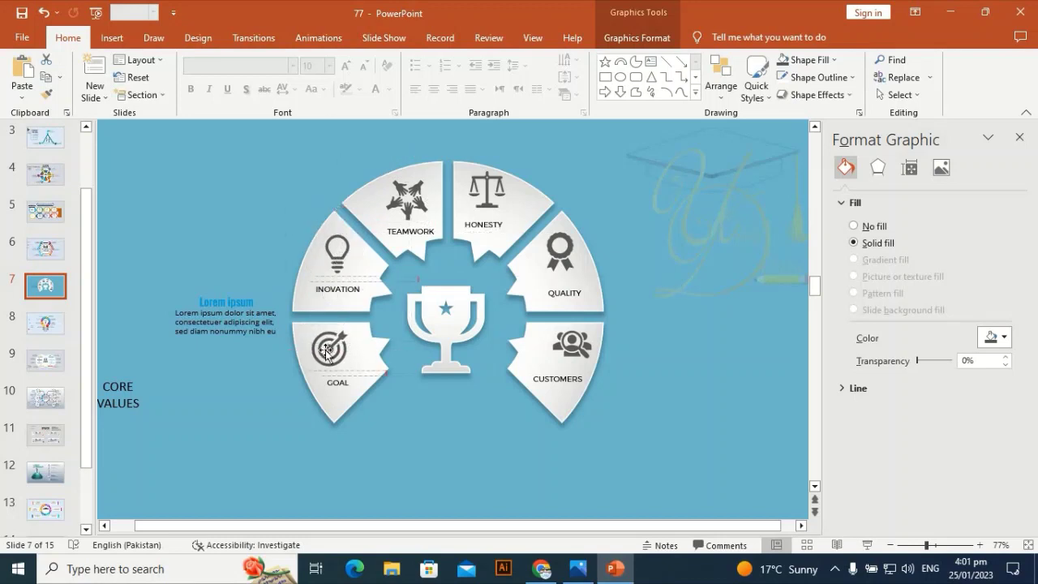
pyautogui.click(216, 386)
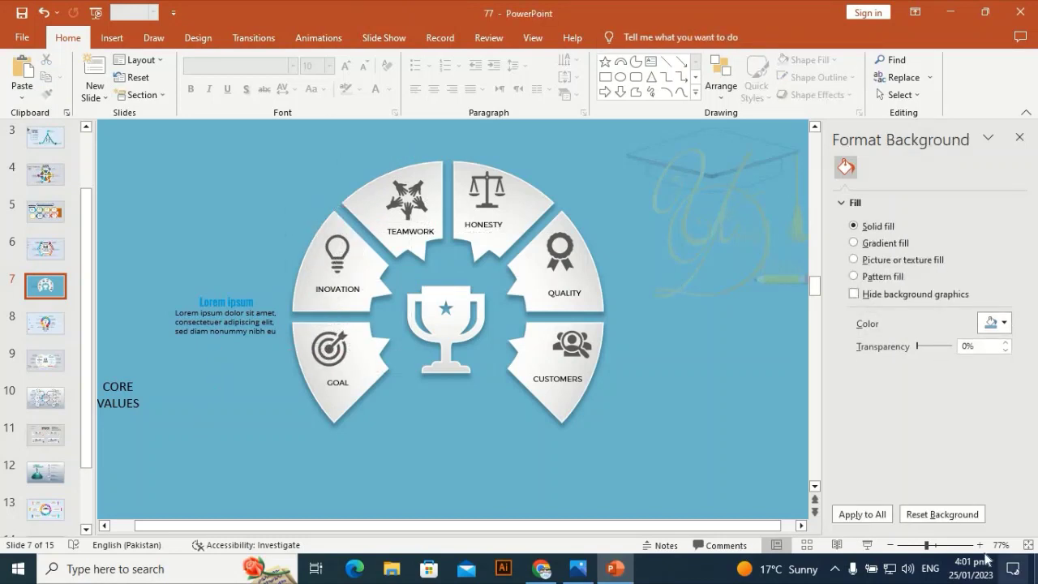
pyautogui.moveTo(926, 545); pyautogui.dragTo(917, 545)
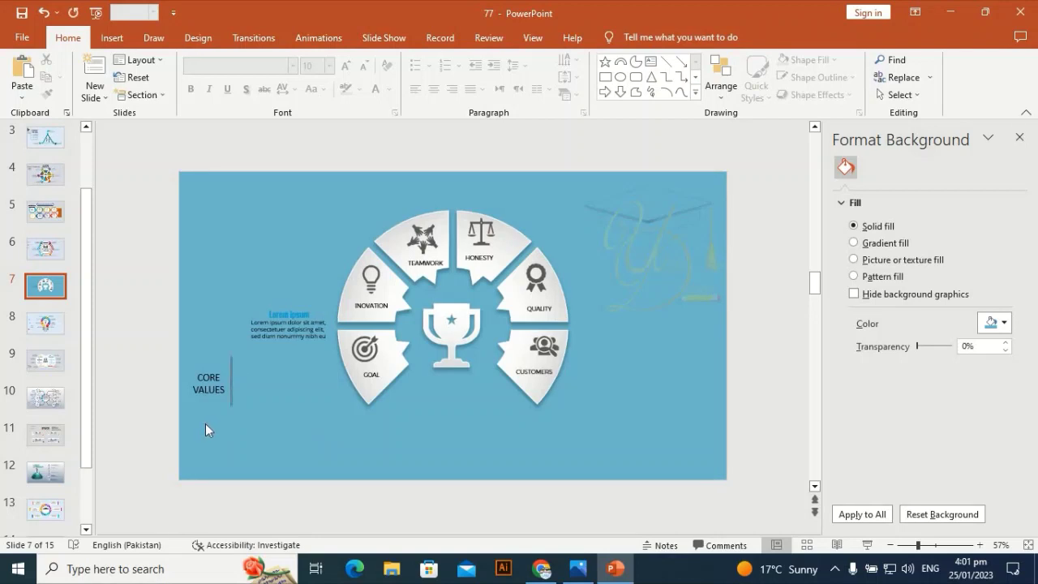
# - Draw a small blue square with the Rectangle shape at the slide's left edge
pyautogui.moveTo(233, 354); pyautogui.dragTo(166, 424)
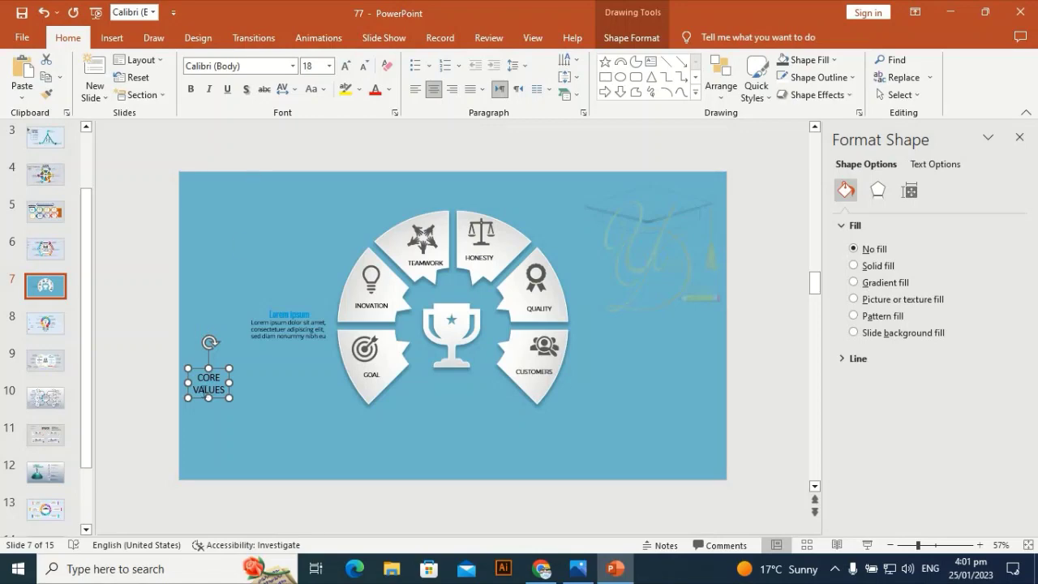
pyautogui.click(138, 289)
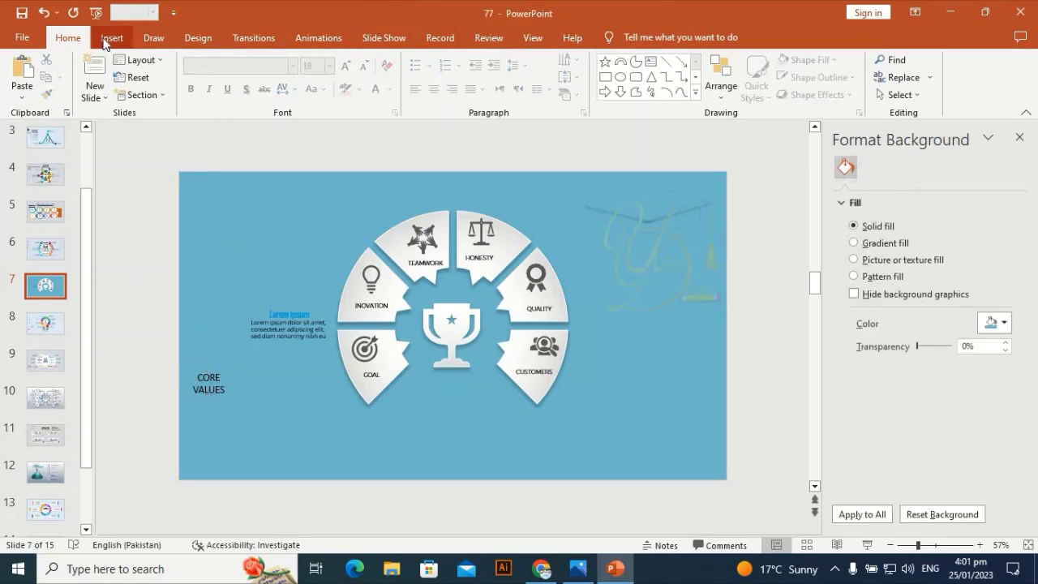
pyautogui.click(112, 37)
pyautogui.click(246, 80)
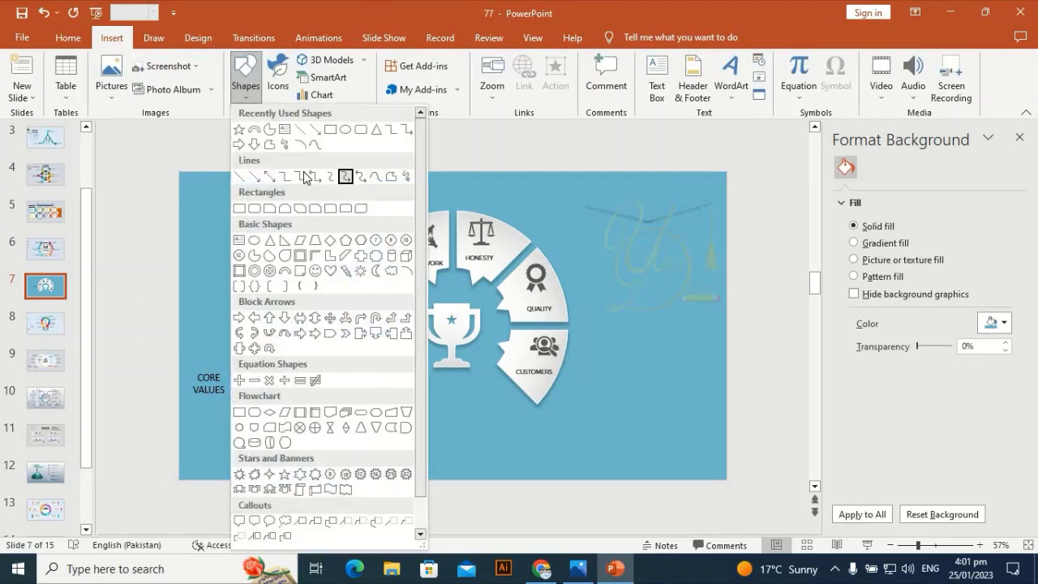
pyautogui.click(334, 131)
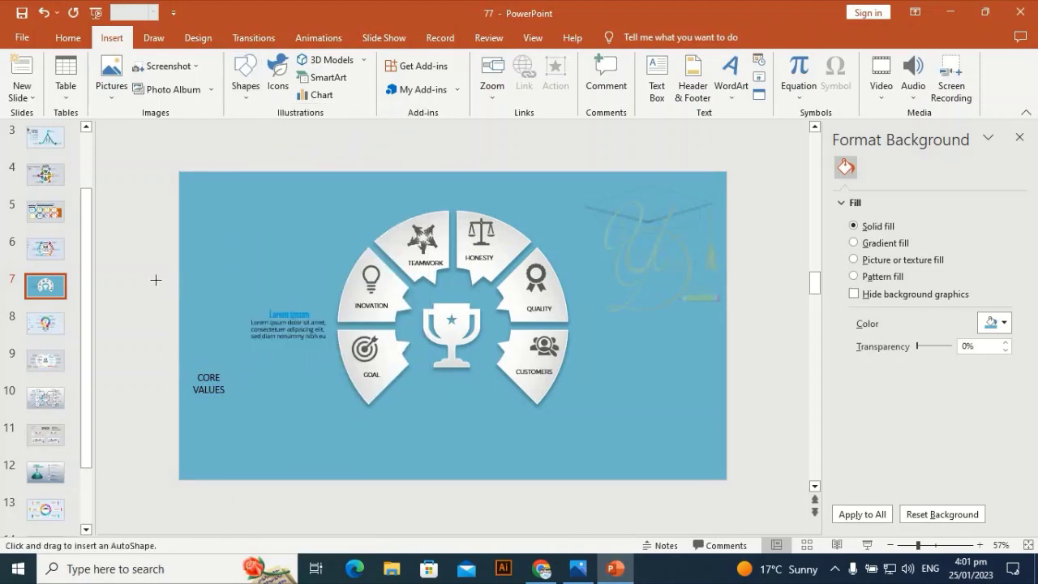
pyautogui.moveTo(155, 280); pyautogui.dragTo(198, 320)
# - Set CORE VALUES to 40 pt, widen its box, and move it below the trophy
pyautogui.click(250, 465)
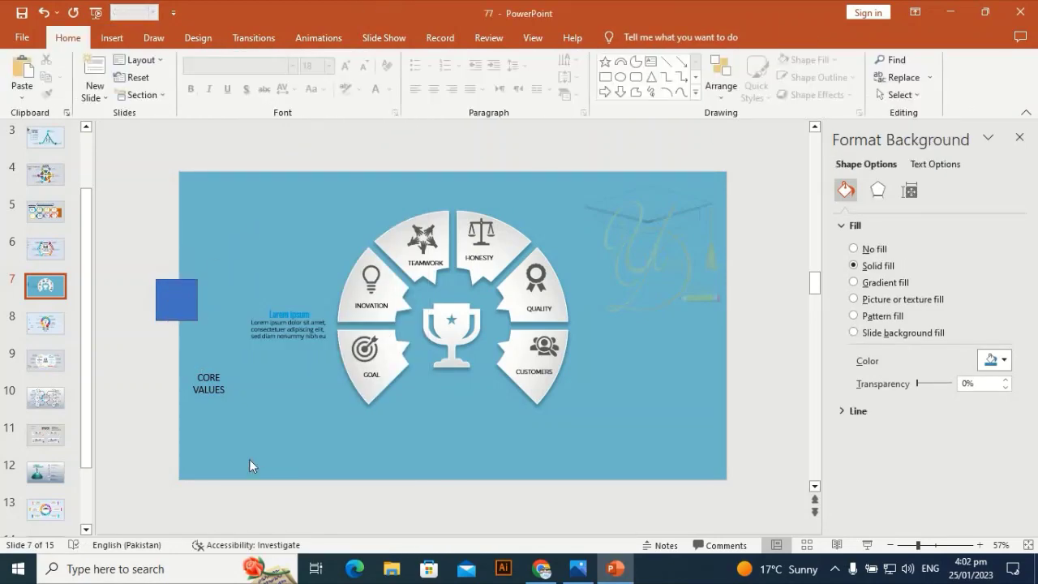
pyautogui.click(213, 366)
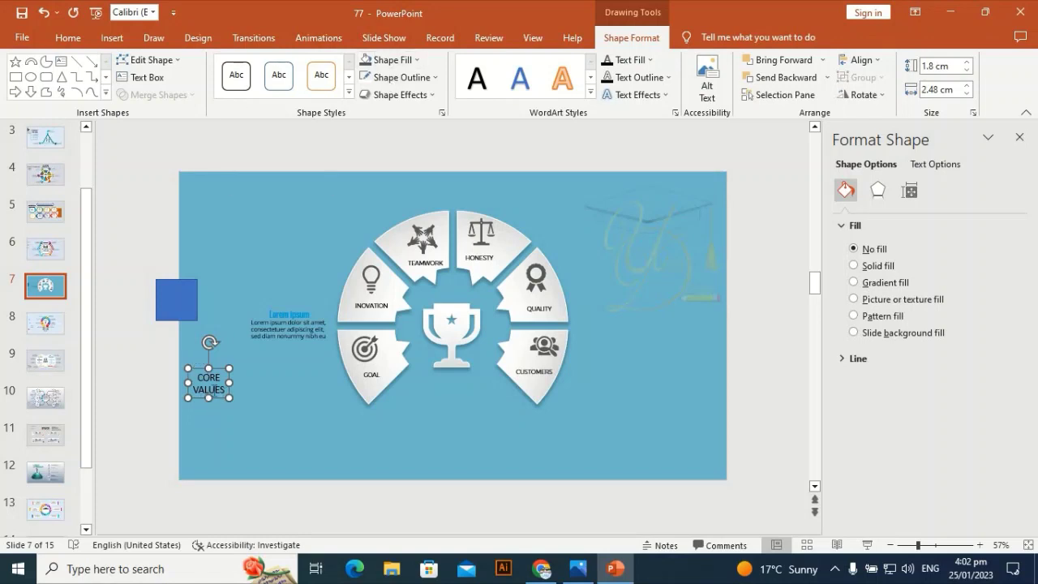
pyautogui.tripleClick(201, 388)
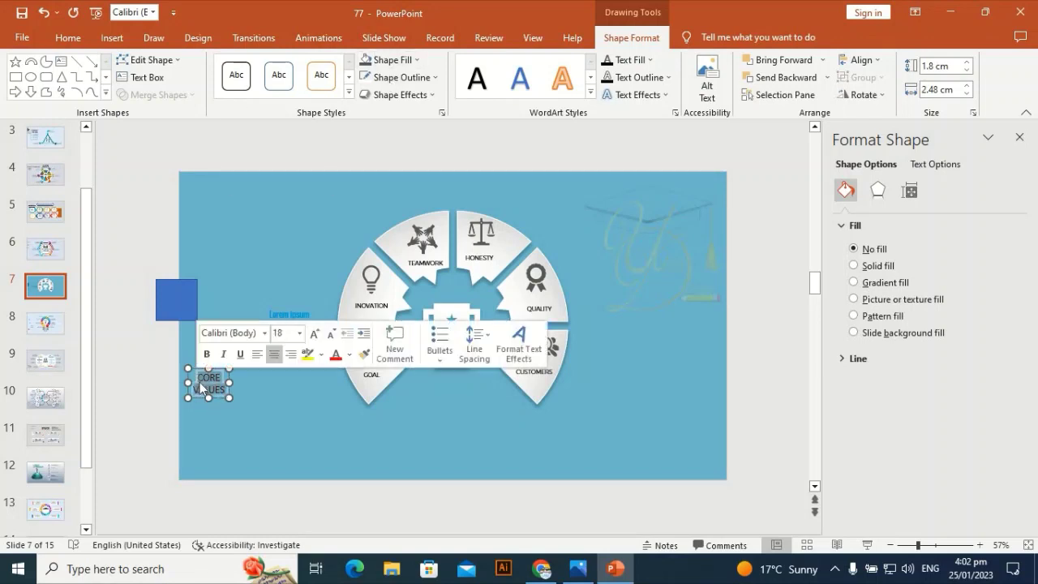
pyautogui.click(299, 333)
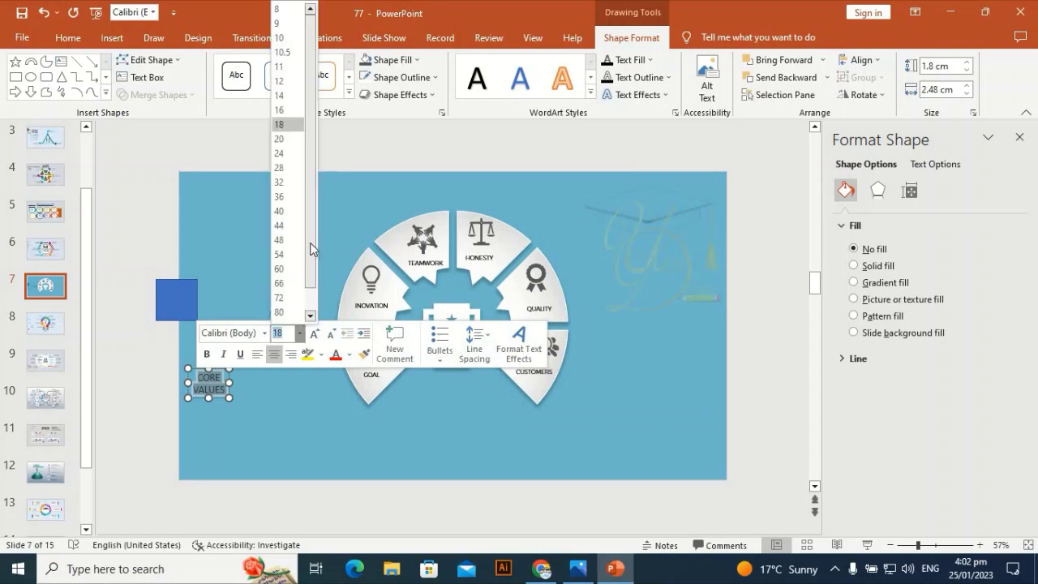
pyautogui.click(288, 209)
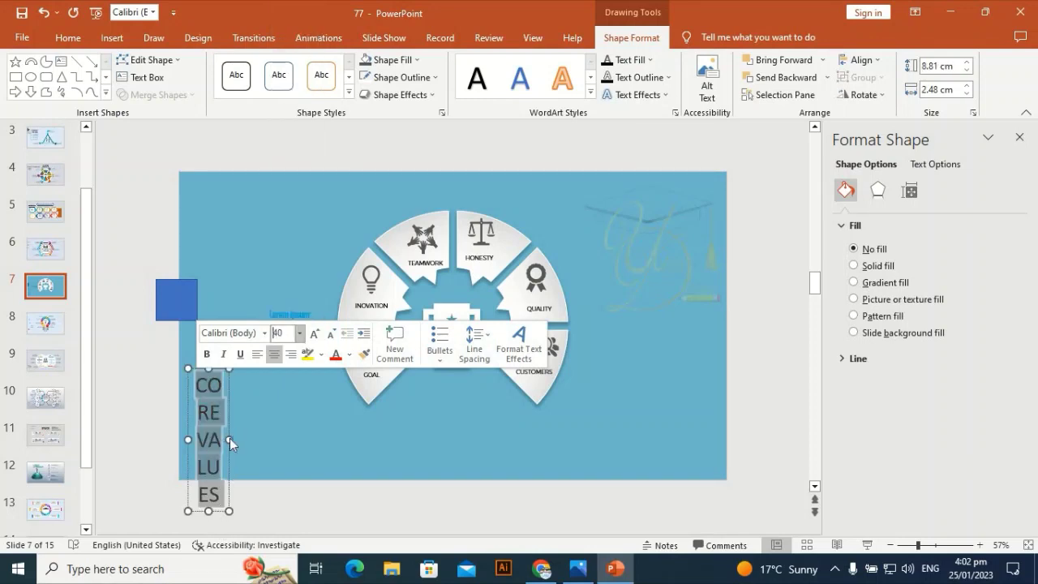
pyautogui.moveTo(229, 439); pyautogui.dragTo(290, 442)
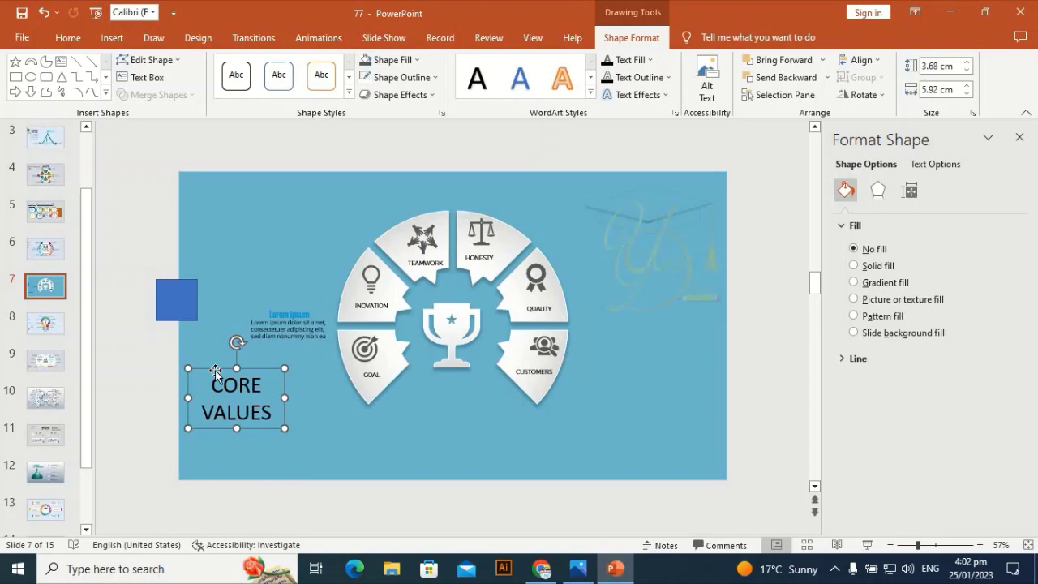
pyautogui.moveTo(215, 372); pyautogui.dragTo(431, 376)
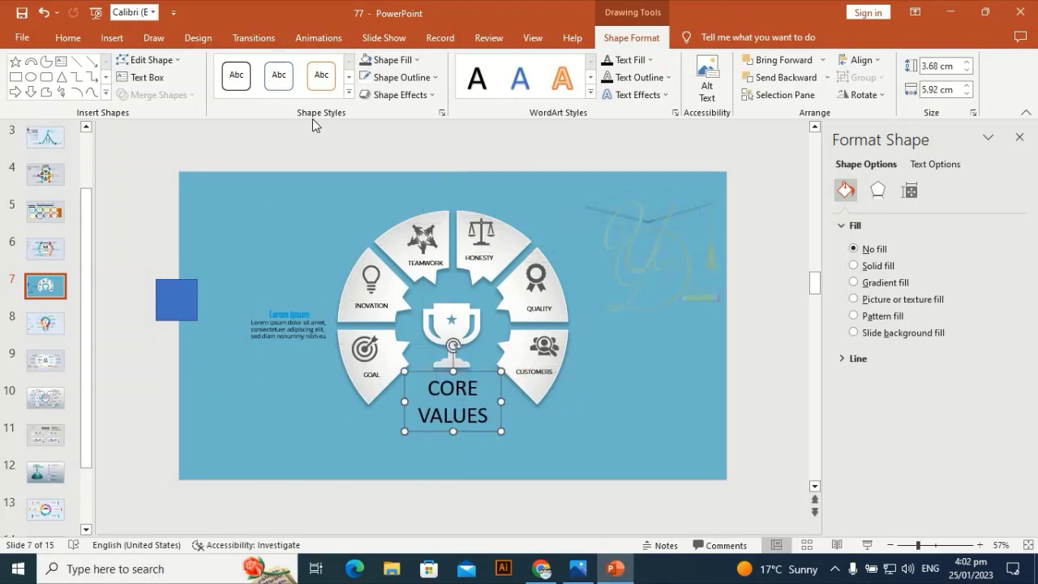
pyautogui.moveTo(438, 415); pyautogui.dragTo(435, 417)
# - Enlarge CORE VALUES to 60 pt on two lines and fine-tune it and the trophy inside the ring
pyautogui.tripleClick(484, 417)
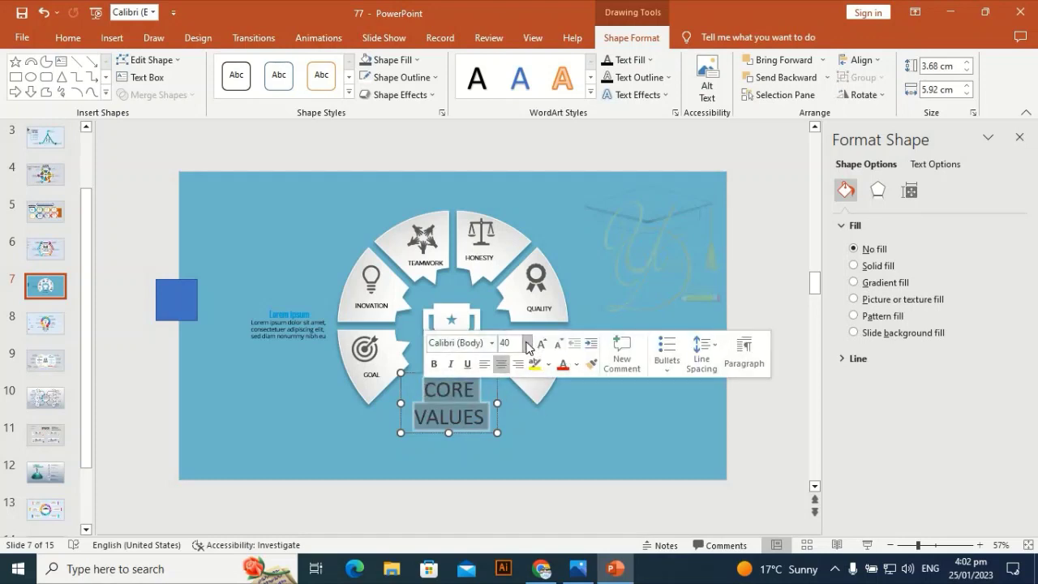
pyautogui.click(527, 347)
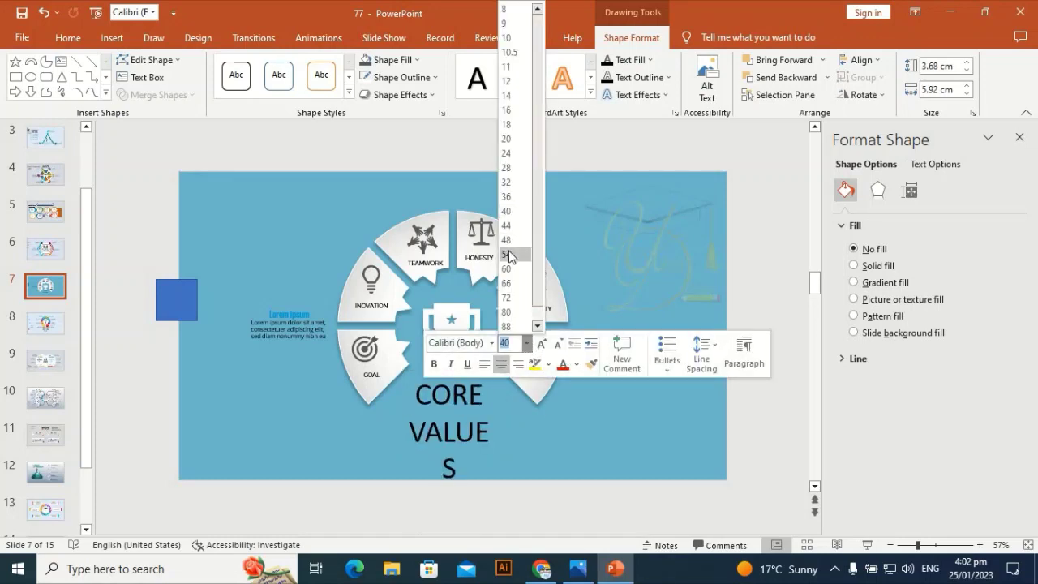
pyautogui.click(507, 268)
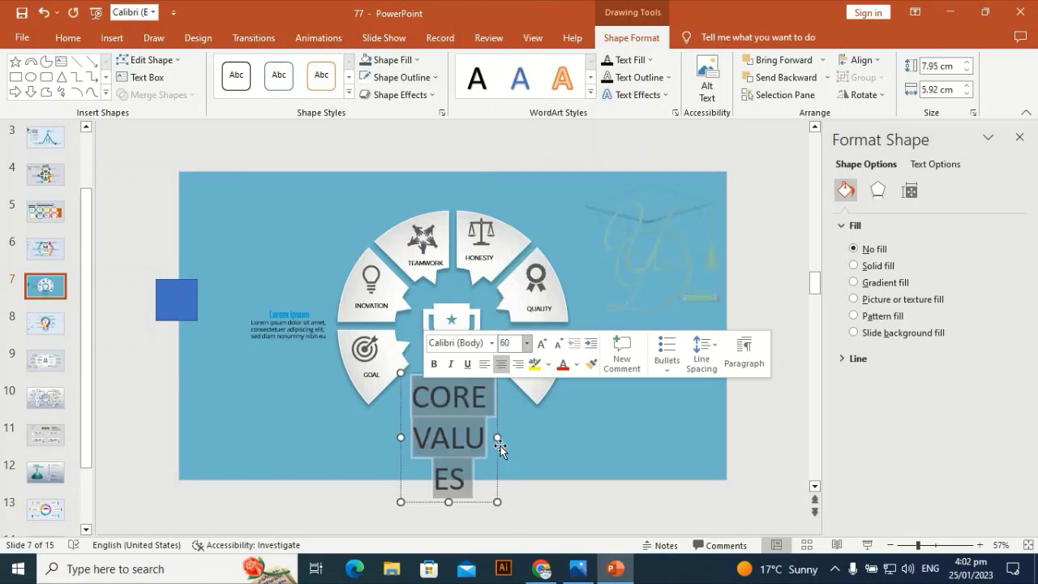
pyautogui.moveTo(501, 439); pyautogui.dragTo(527, 440)
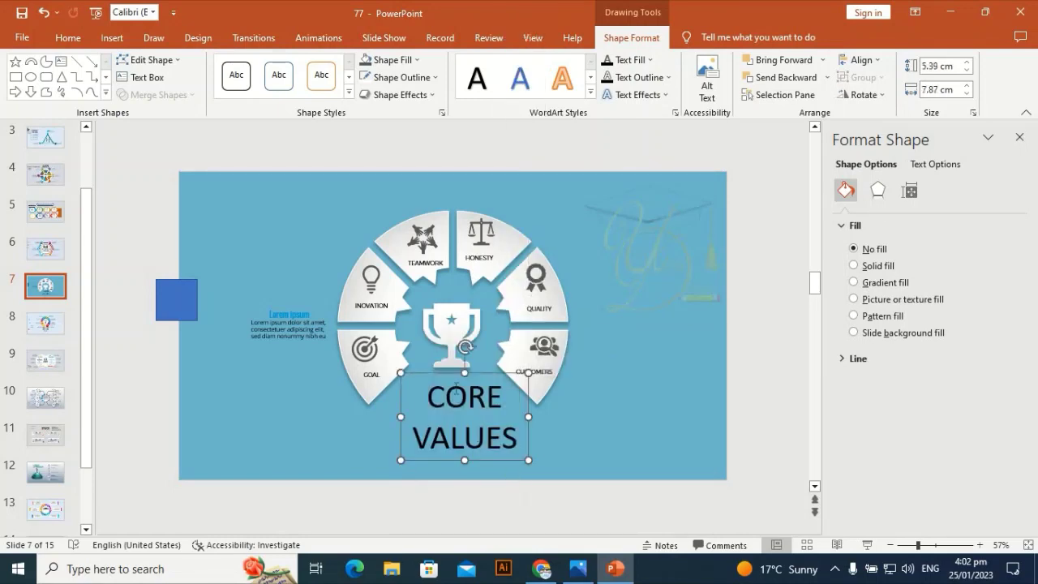
pyautogui.moveTo(438, 369); pyautogui.dragTo(436, 356)
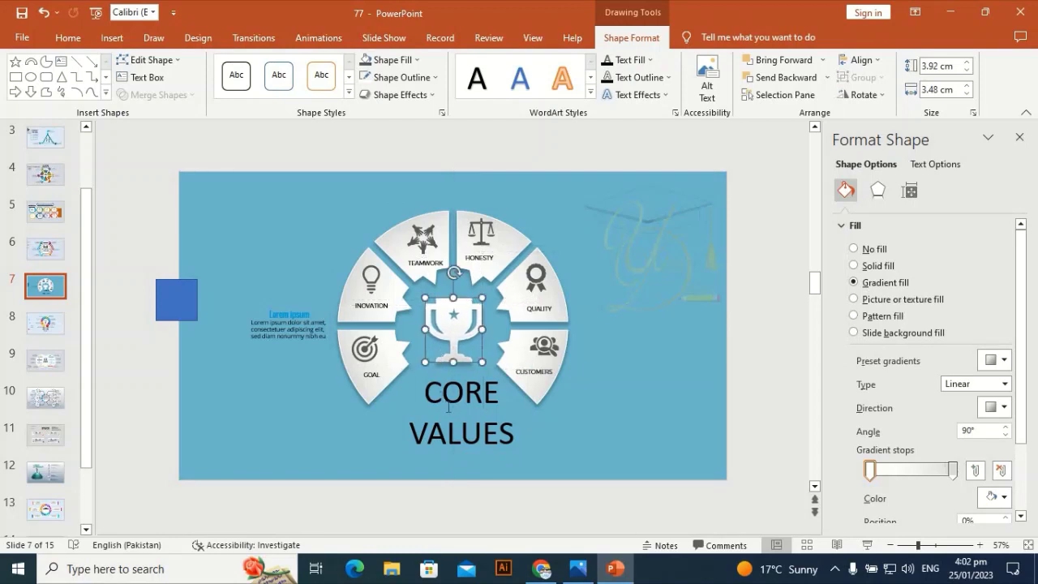
pyautogui.click(450, 431)
pyautogui.moveTo(417, 450); pyautogui.dragTo(411, 442)
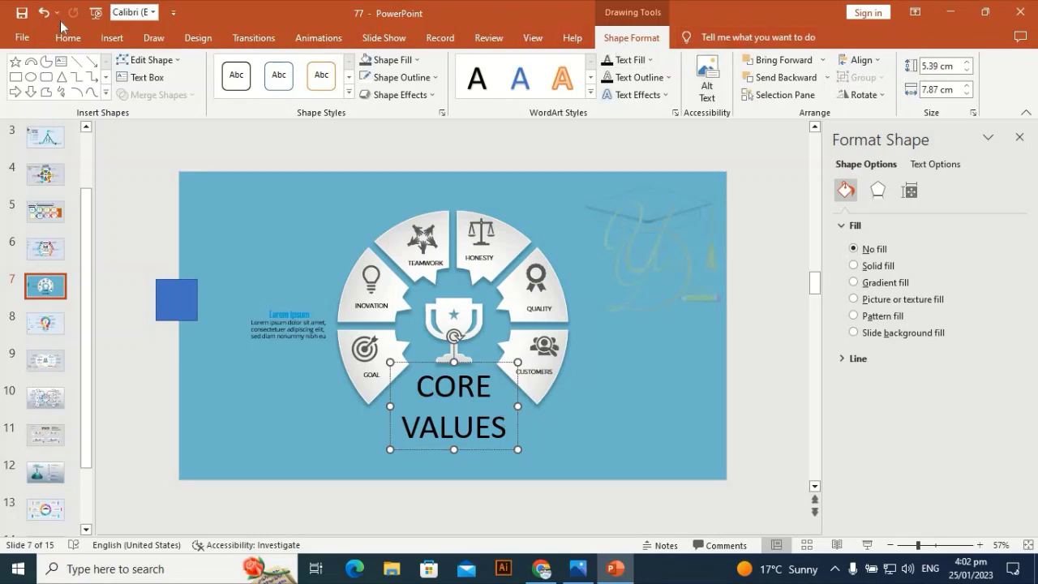
# - Apply the Montserrat font to the CORE VALUES title
pyautogui.click(114, 38)
pyautogui.click(657, 85)
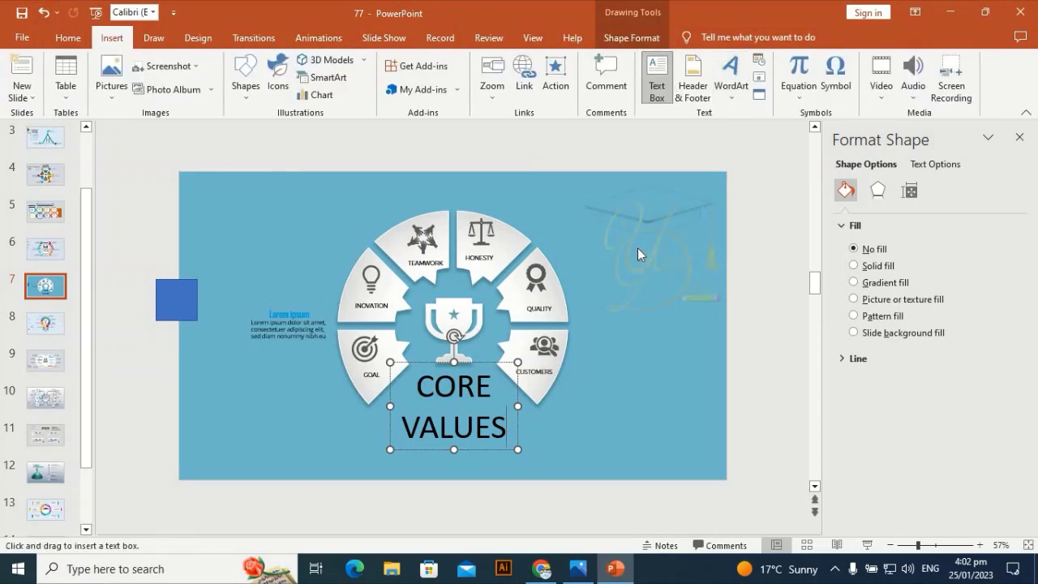
pyautogui.click(643, 255)
pyautogui.click(392, 410)
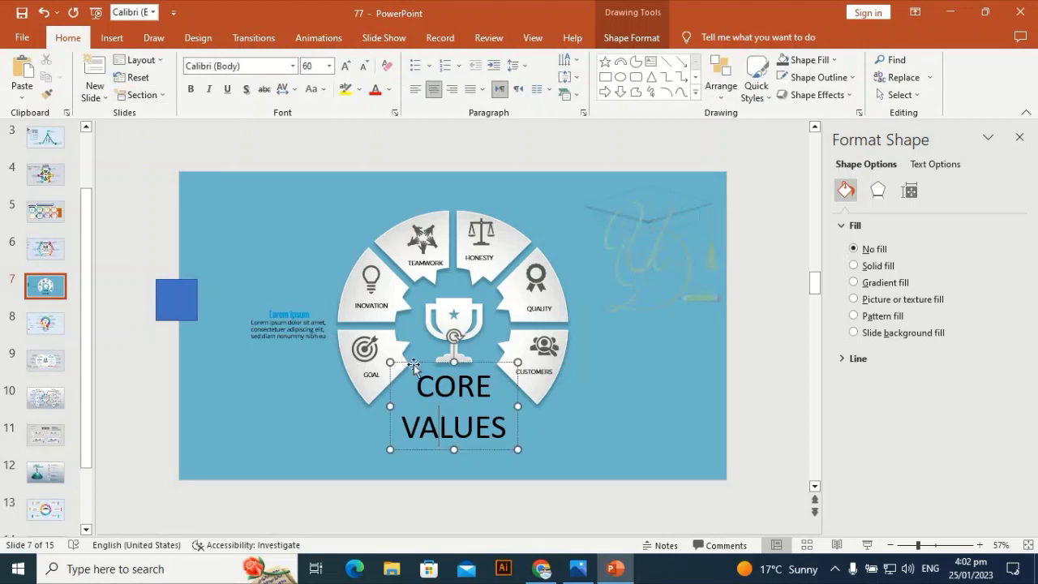
pyautogui.click(243, 66)
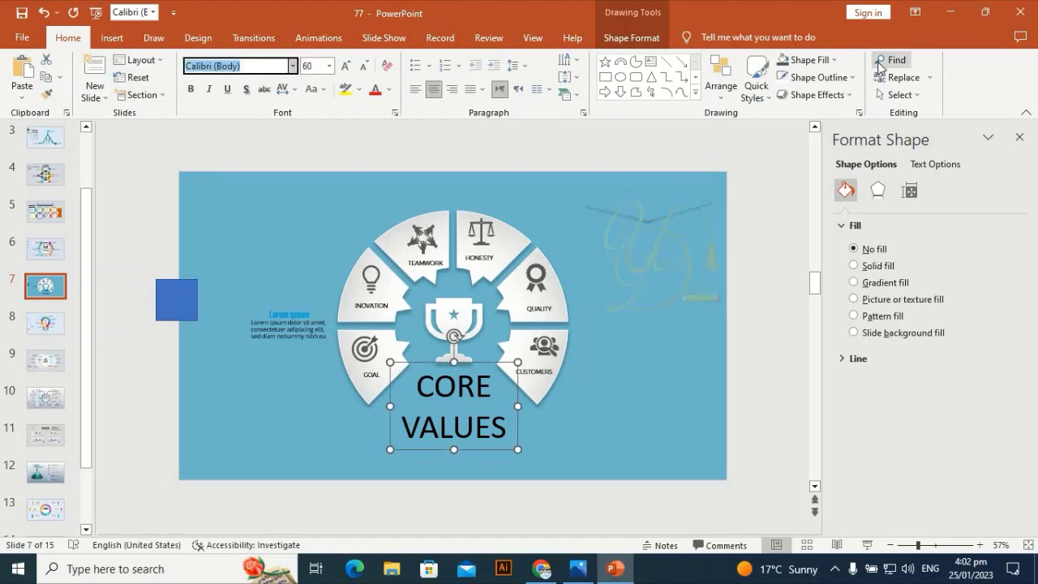
pyautogui.write('Montserrat Light')
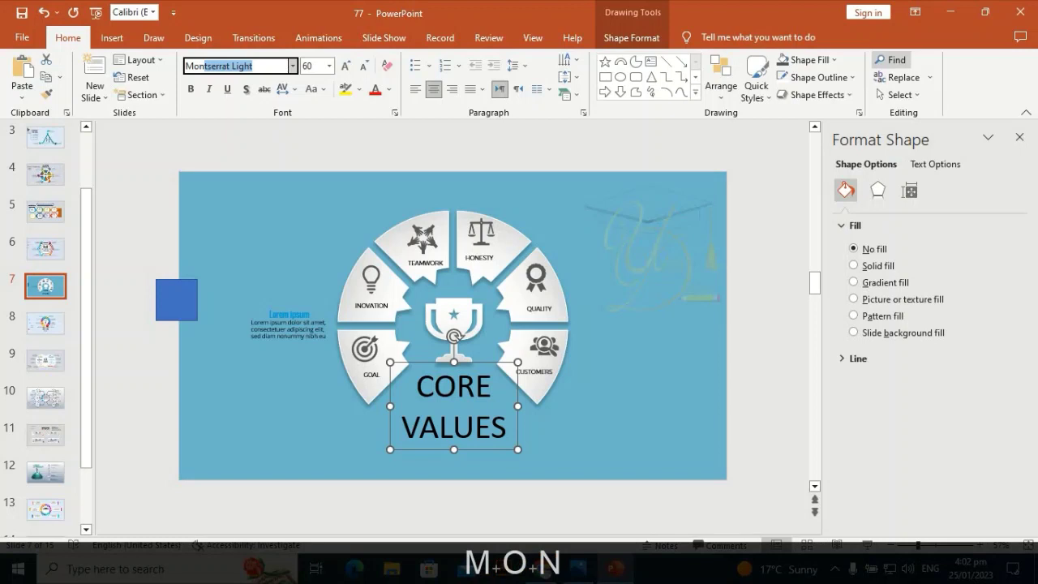
pyautogui.press('Right')
pyautogui.press('BackSpace')
pyautogui.press('BackSpace')
pyautogui.press('BackSpace')
pyautogui.press('BackSpace')
pyautogui.press('BackSpace')
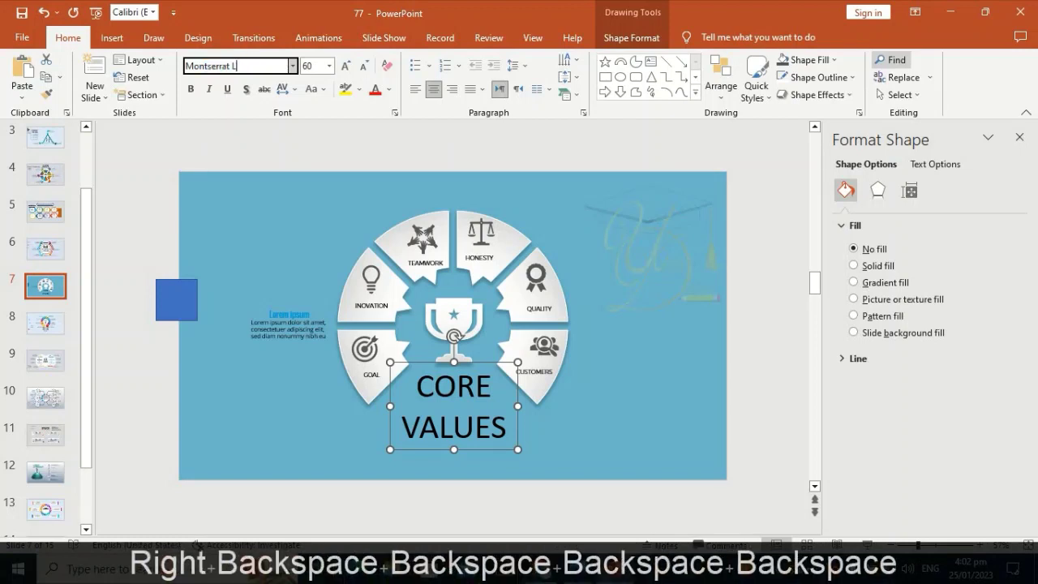
pyautogui.press('Return')
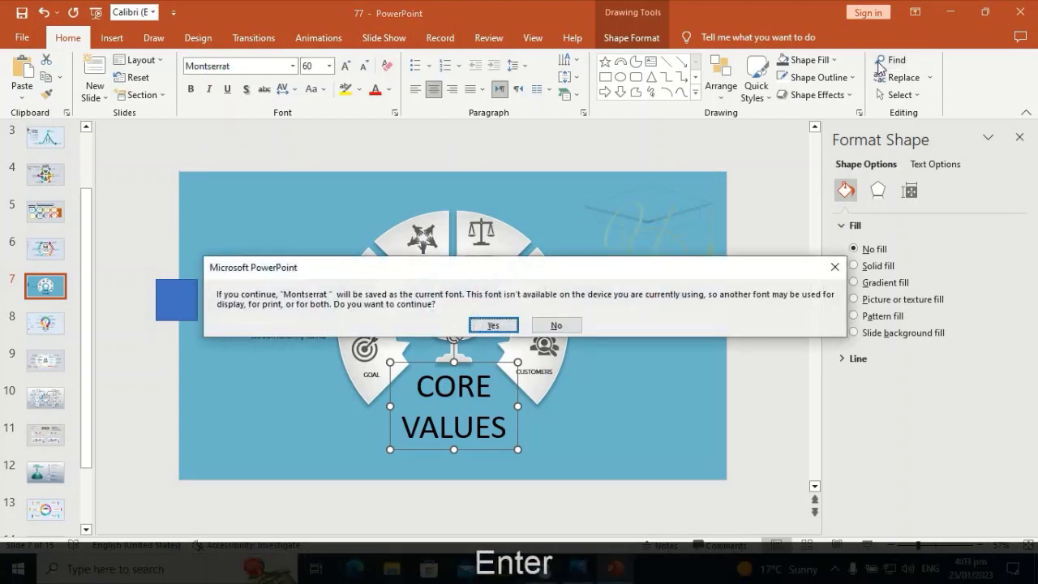
pyautogui.click(492, 325)
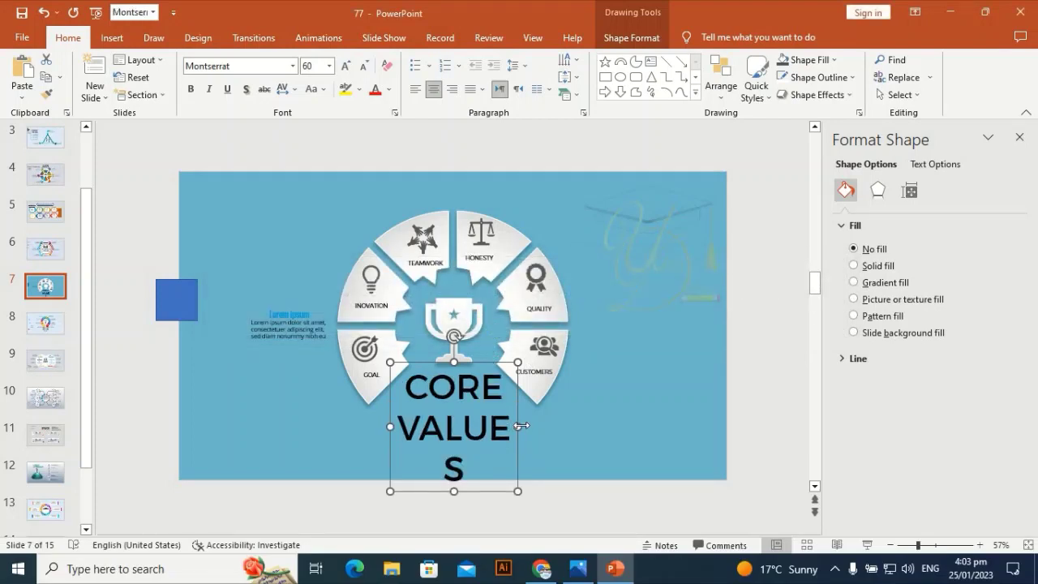
# - Bold the title and widen and centre its box so it wraps on two lines under the trophy
pyautogui.moveTo(518, 426); pyautogui.dragTo(534, 426)
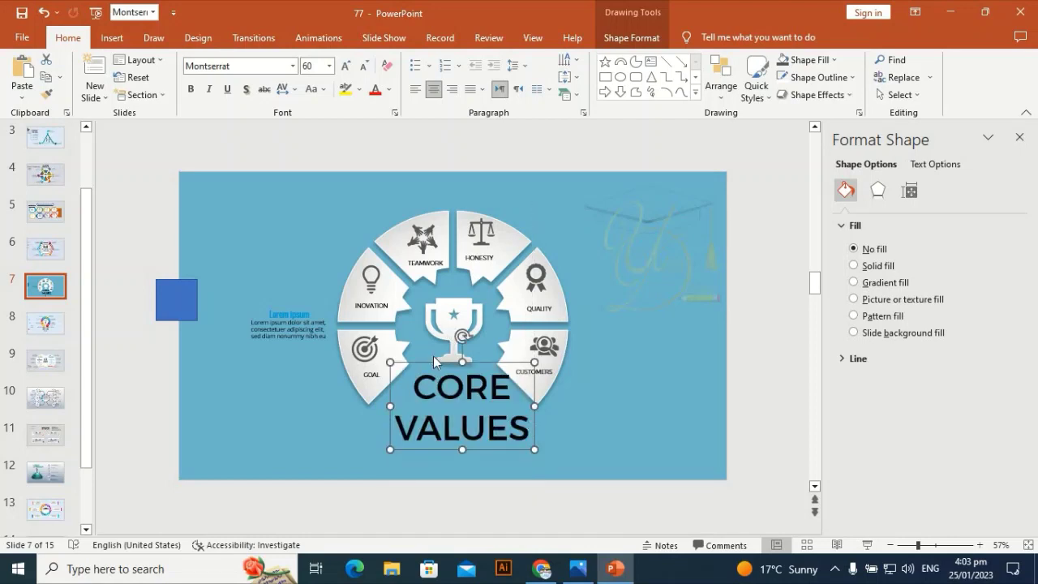
pyautogui.moveTo(434, 364); pyautogui.dragTo(422, 360)
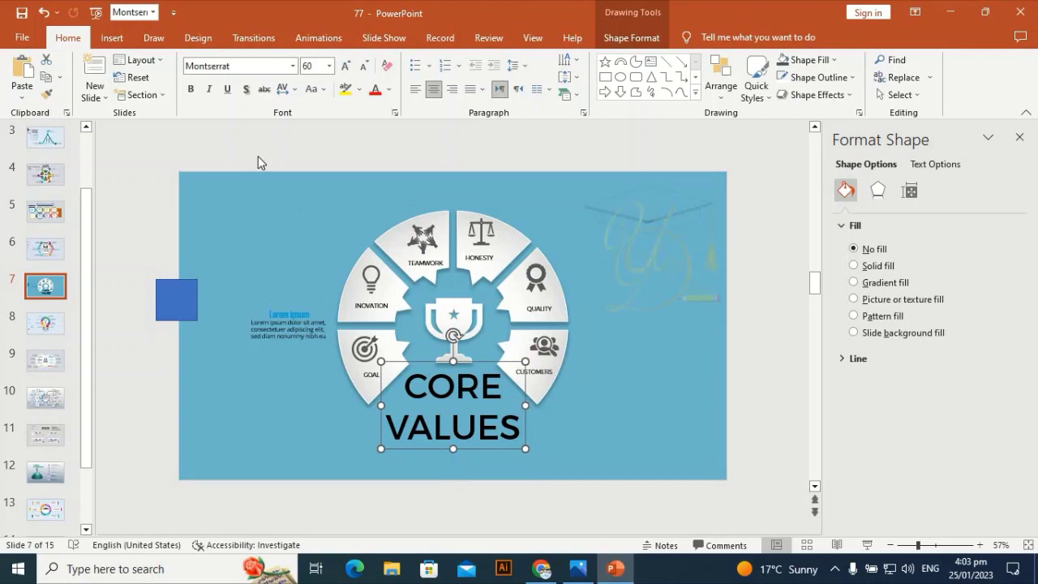
pyautogui.click(191, 89)
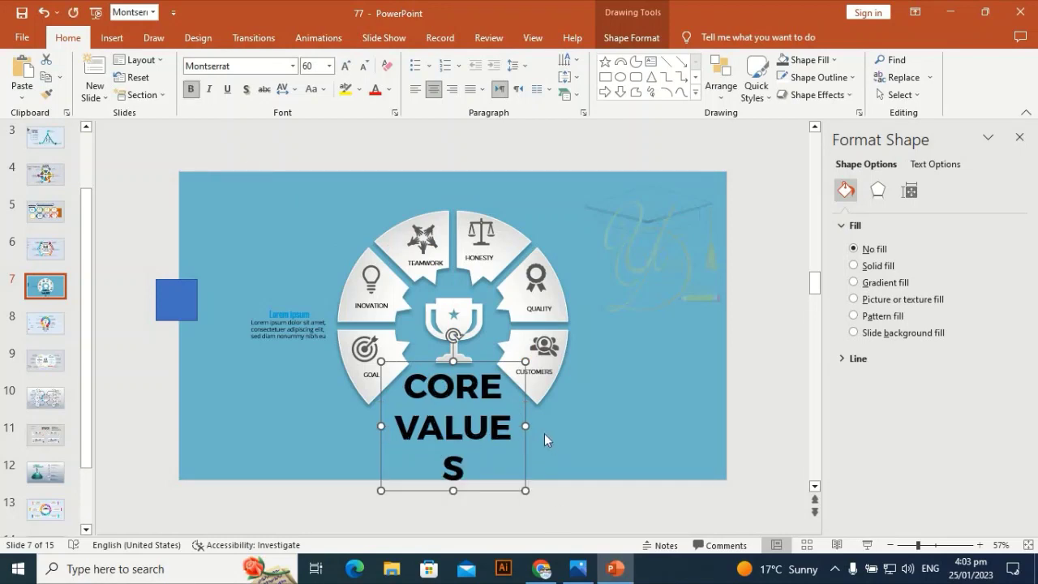
pyautogui.moveTo(528, 425); pyautogui.dragTo(488, 449)
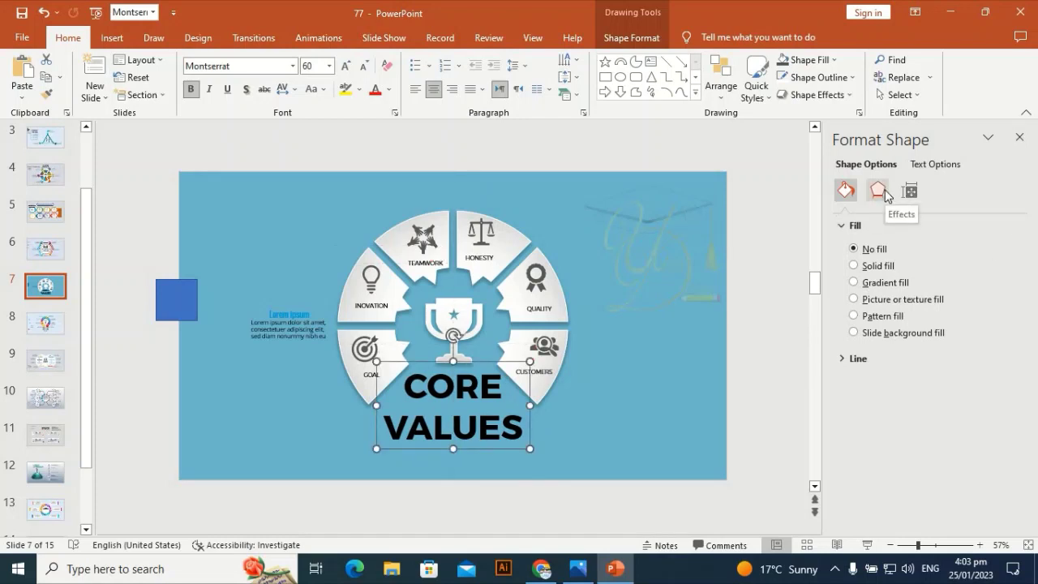
# - Turn the CORE VALUES text white and give it an Offset: Bottom shadow
pyautogui.click(390, 89)
pyautogui.click(374, 124)
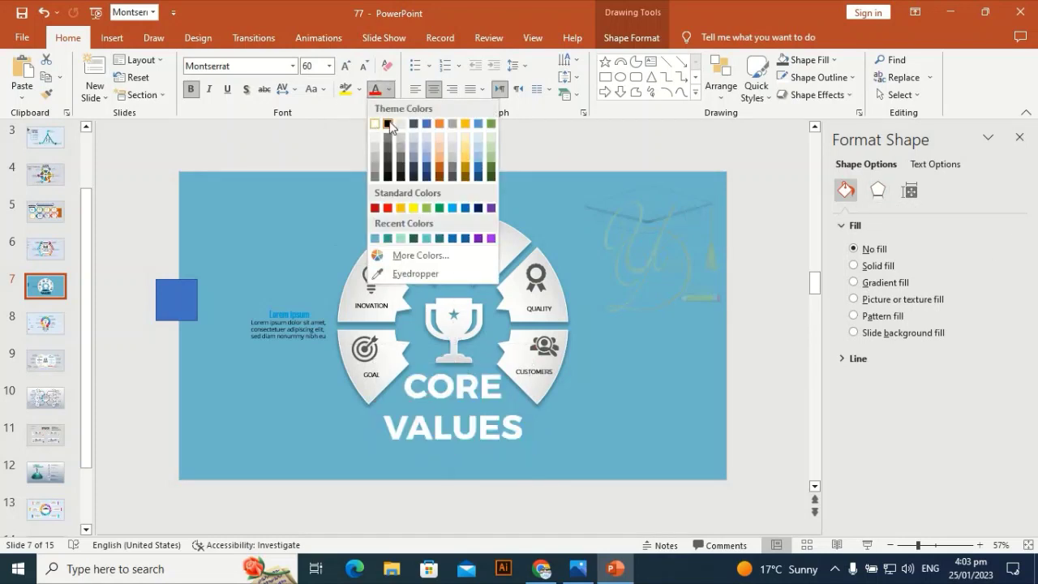
pyautogui.click(922, 165)
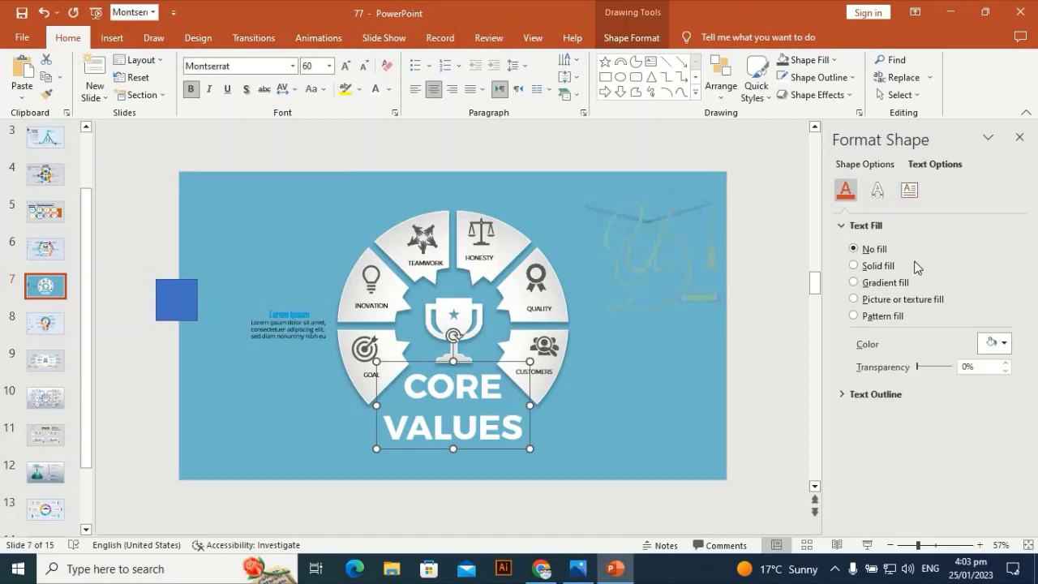
pyautogui.click(877, 190)
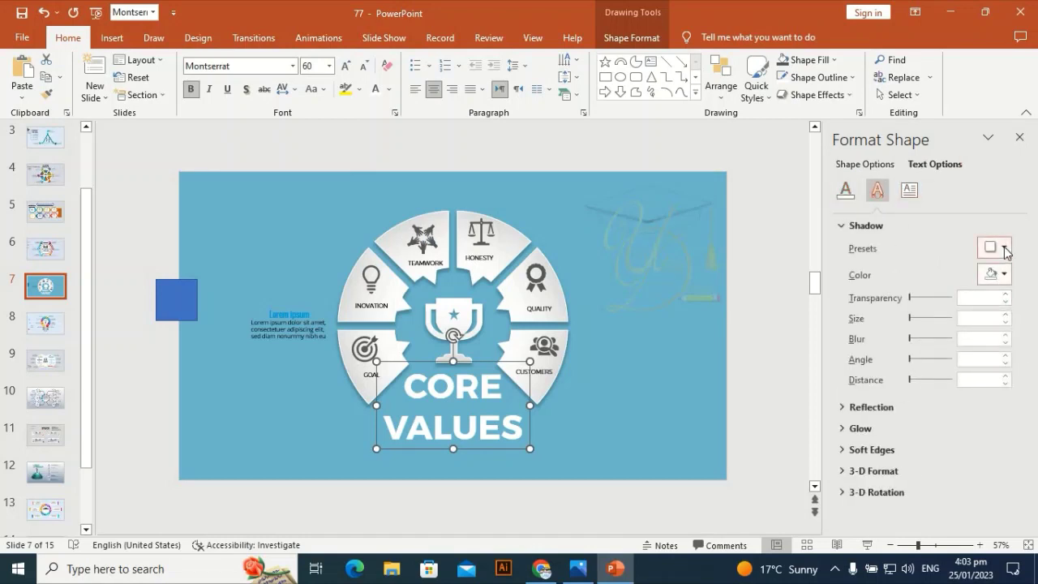
pyautogui.click(997, 247)
pyautogui.click(959, 359)
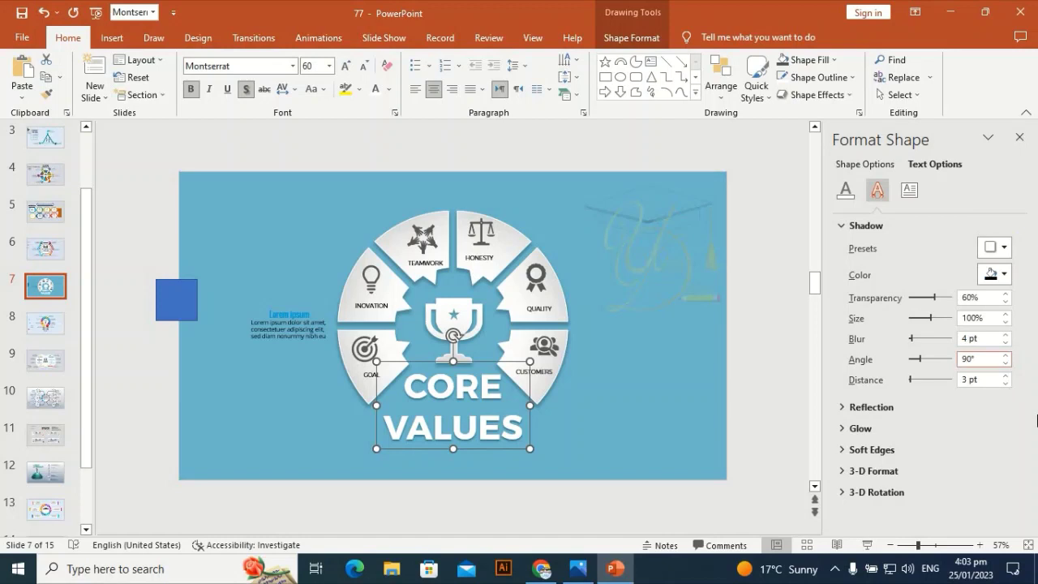
# - Raise the title shadow's transparency to 65%
pyautogui.click(1006, 294)
pyautogui.click(1006, 294)
pyautogui.click(1006, 293)
pyautogui.click(1006, 294)
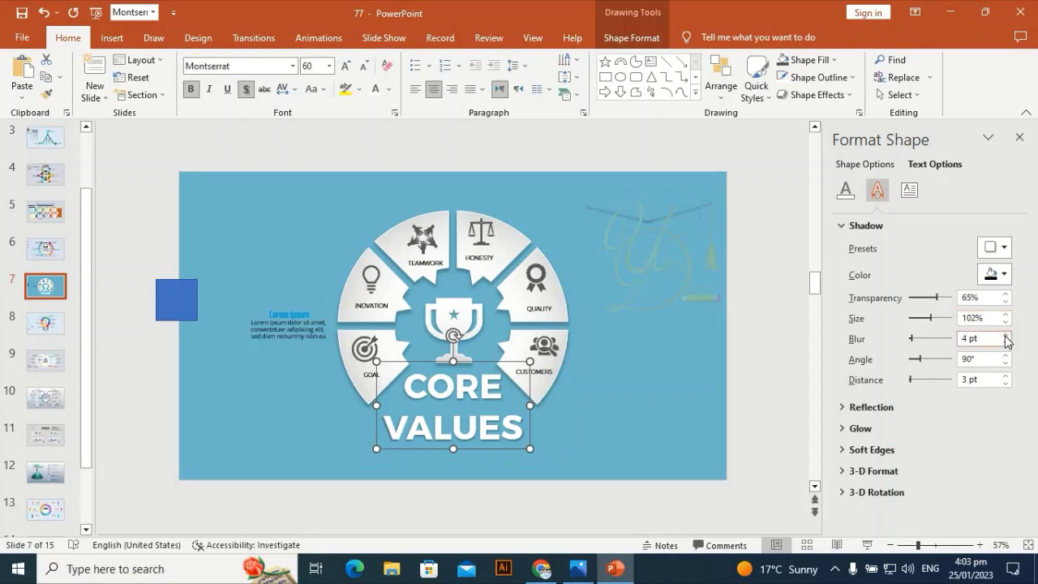
pyautogui.click(631, 281)
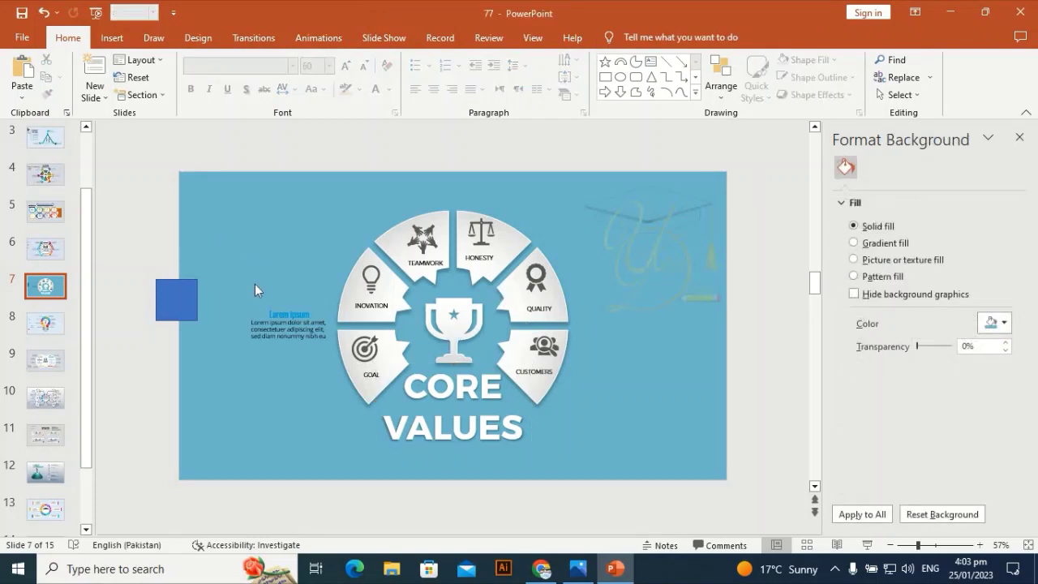
# - Move the Lorem ipsum block down beside the Goal segment and tint its heading grey
pyautogui.click(284, 302)
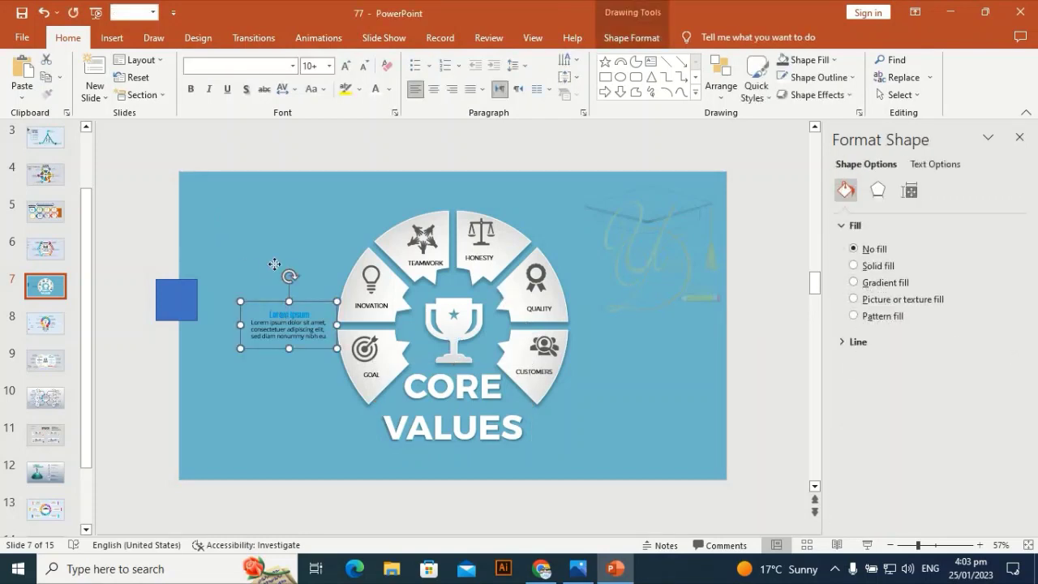
pyautogui.moveTo(275, 264); pyautogui.dragTo(289, 348)
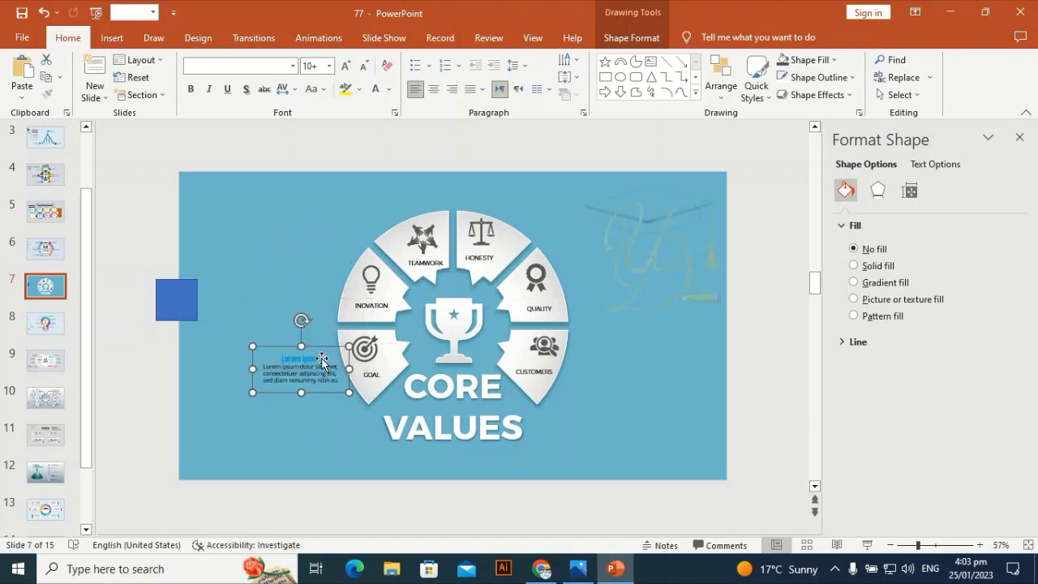
pyautogui.tripleClick(322, 356)
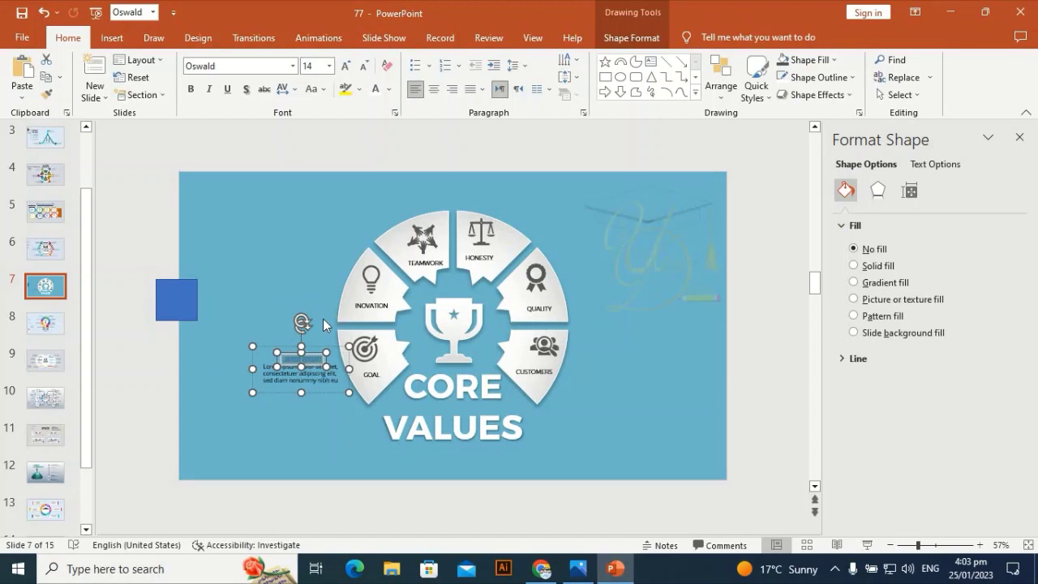
pyautogui.click(389, 89)
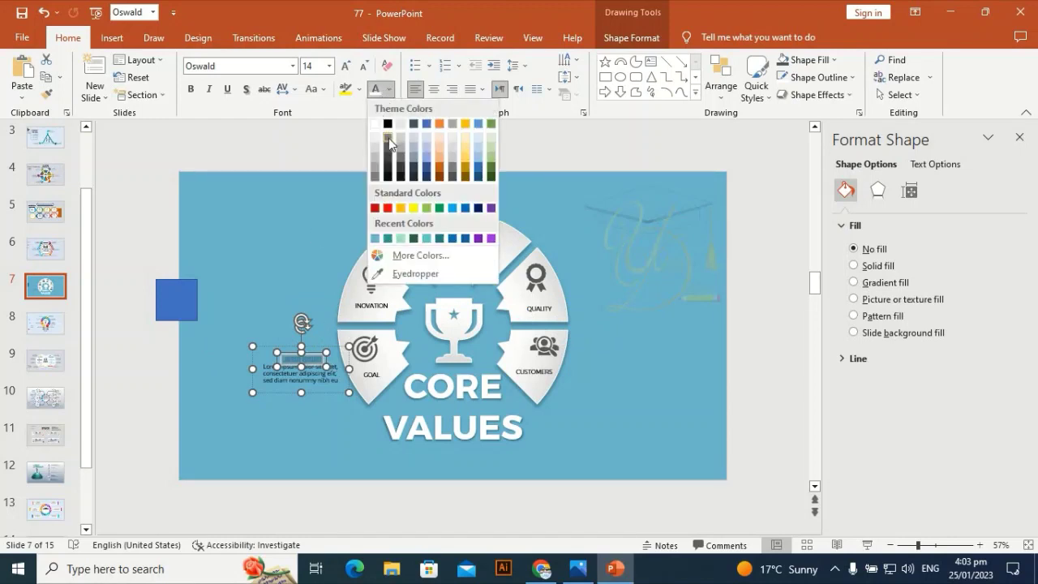
pyautogui.click(388, 150)
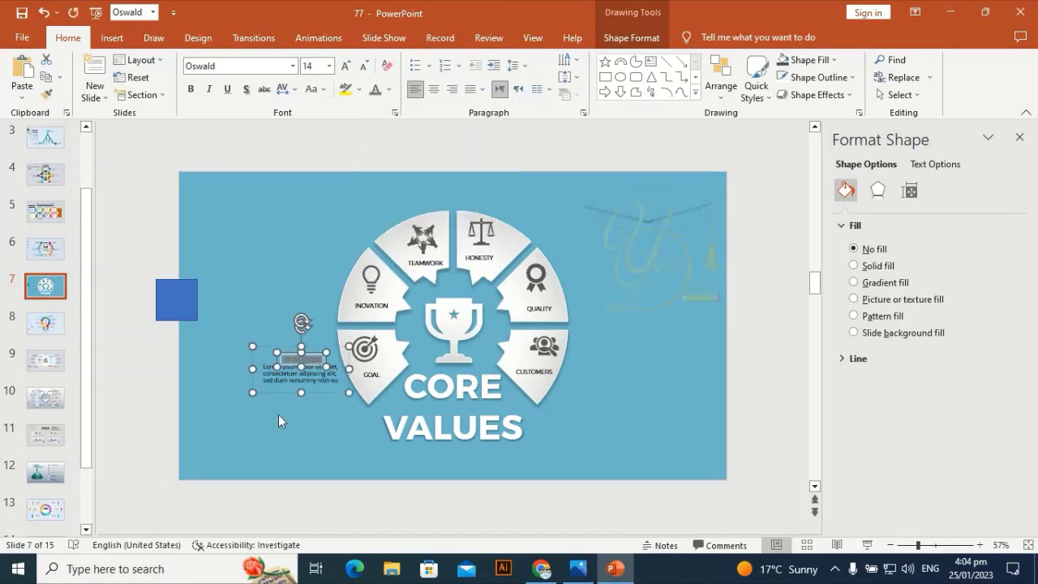
# - Make the Lorem ipsum heading dark and duplicate the text block with Ctrl+D
pyautogui.click(268, 316)
pyautogui.click(322, 357)
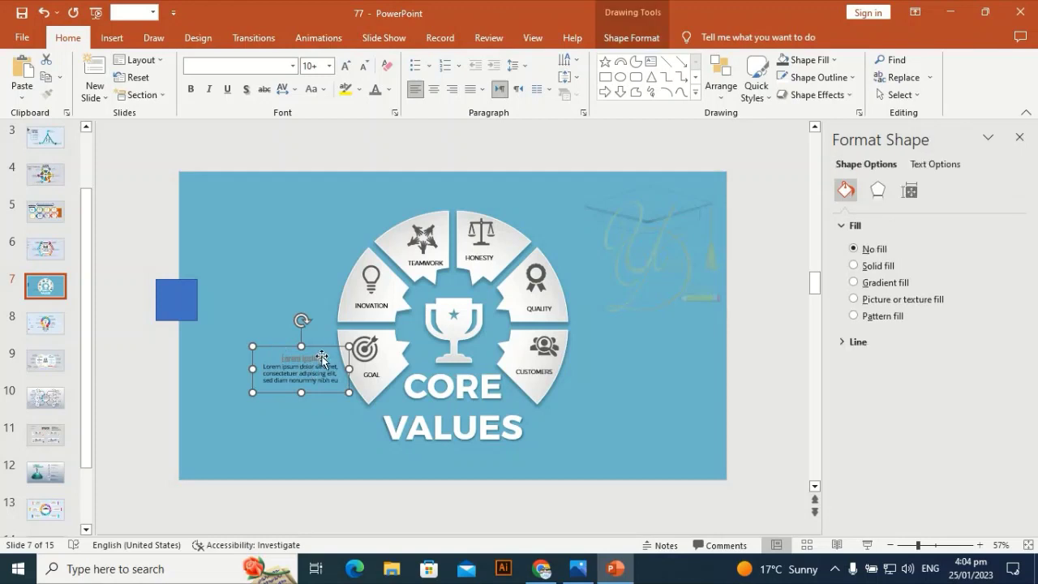
pyautogui.click(320, 357)
pyautogui.tripleClick(320, 356)
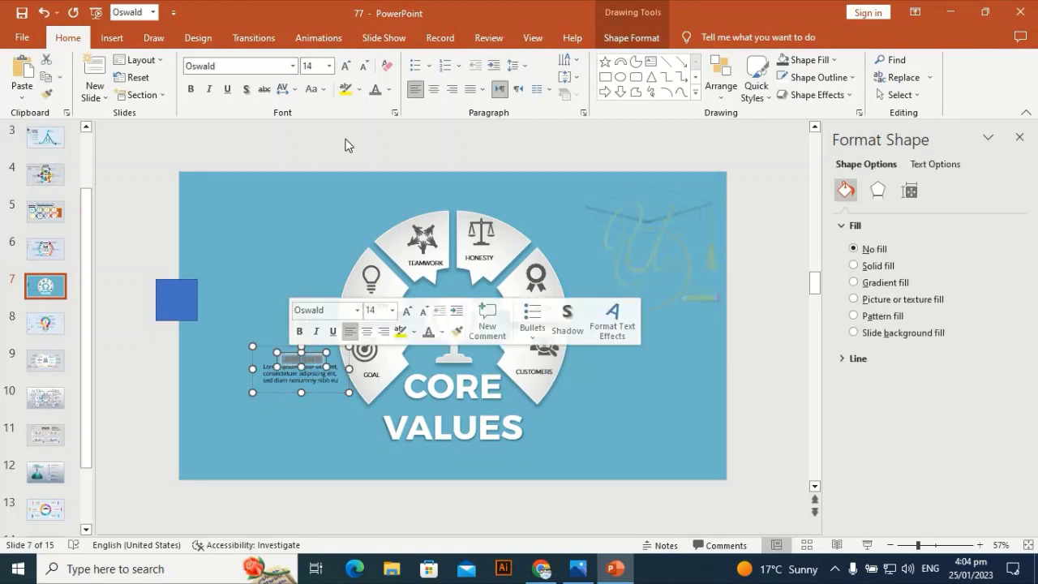
pyautogui.click(389, 88)
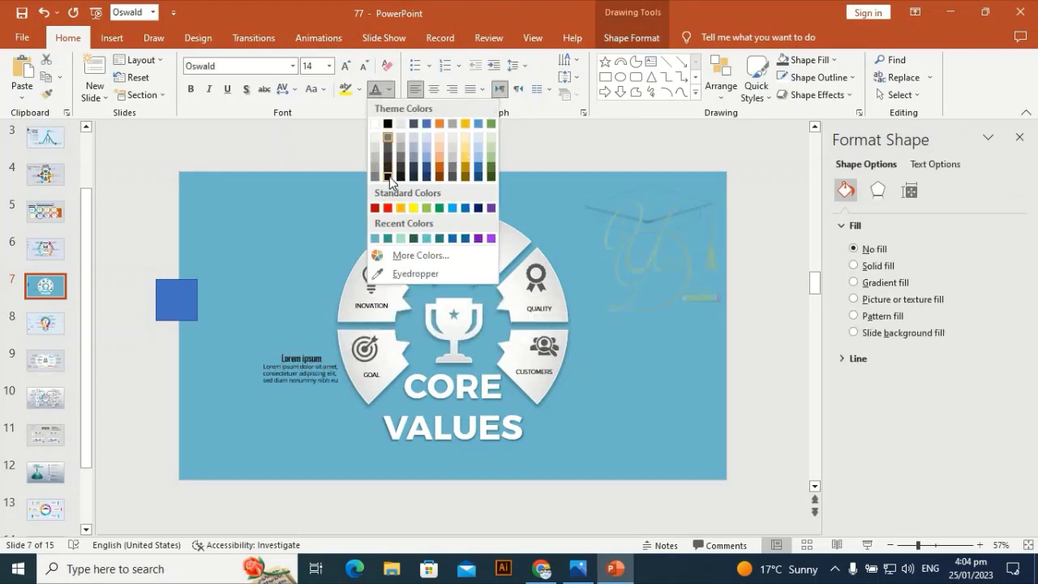
pyautogui.click(395, 183)
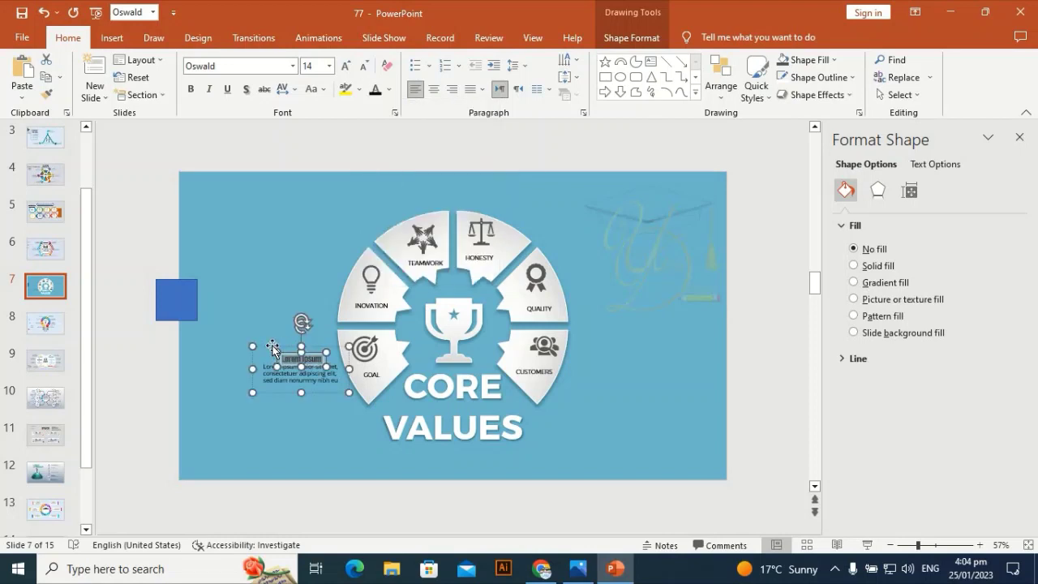
pyautogui.hotkey('ctrl', 'd')
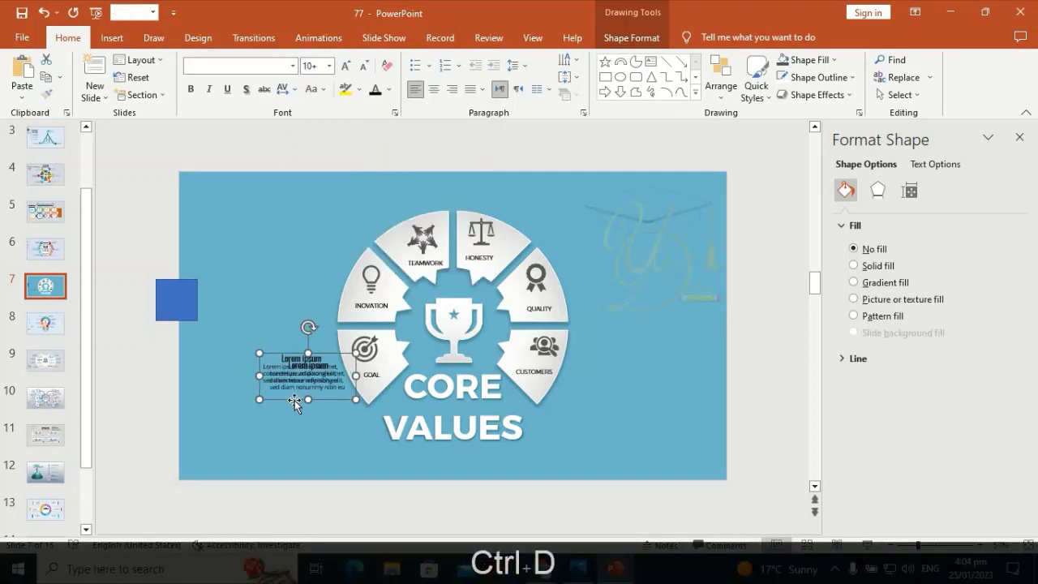
# - Place Lorem ipsum copies beside Inovation, Teamwork, Honesty and Quality, adding one more for Customers
pyautogui.moveTo(293, 397); pyautogui.dragTo(288, 308)
pyautogui.press('ctrl')
pyautogui.hotkey('ctrl', 'd')
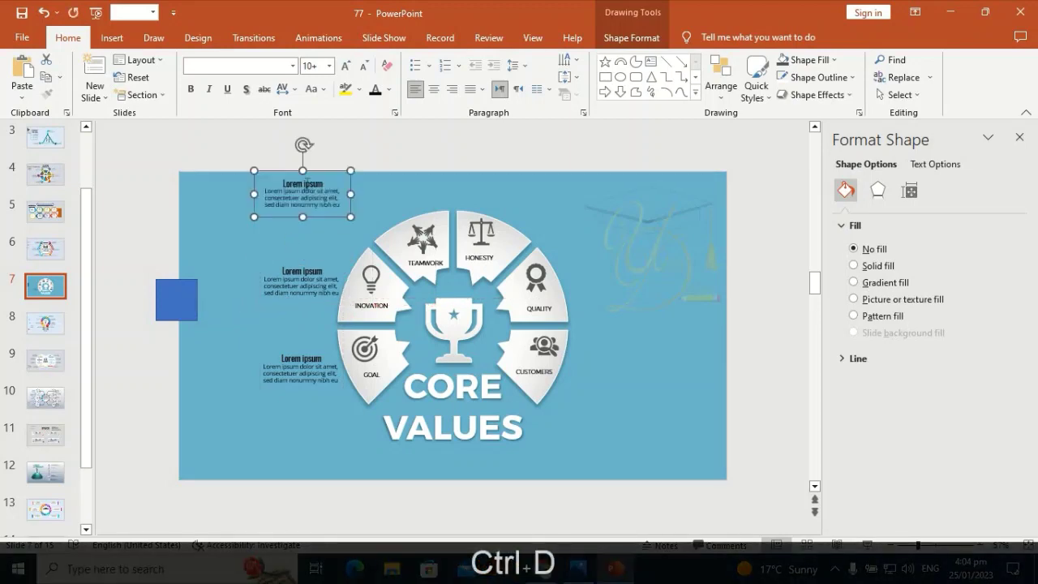
pyautogui.moveTo(298, 223); pyautogui.dragTo(340, 221)
pyautogui.hotkey('ctrl', 'd')
pyautogui.moveTo(459, 200); pyautogui.dragTo(563, 239)
pyautogui.hotkey('ctrl', 'd')
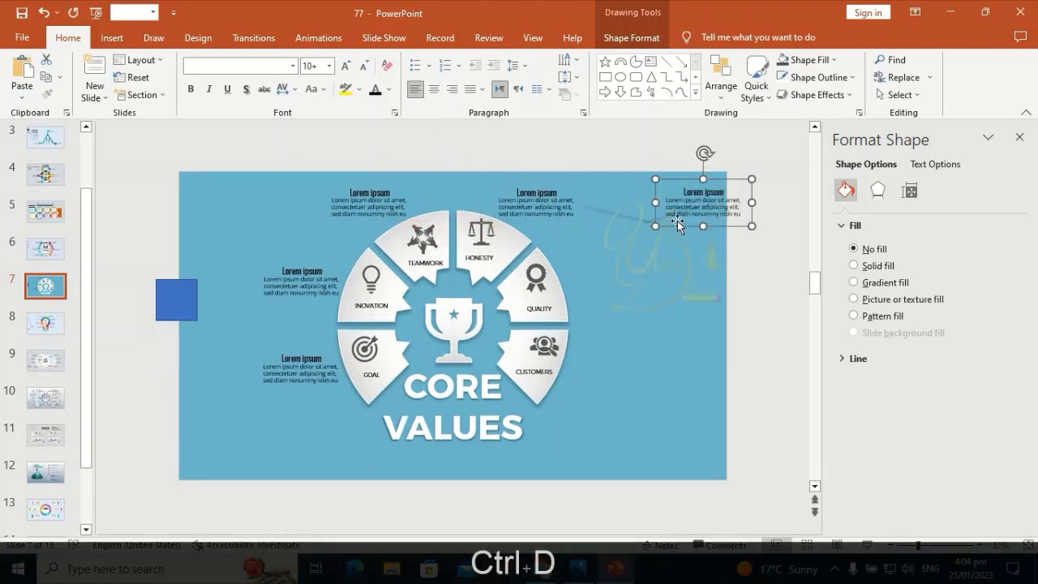
pyautogui.moveTo(677, 223); pyautogui.dragTo(576, 294)
pyautogui.hotkey('ctrl', 'd')
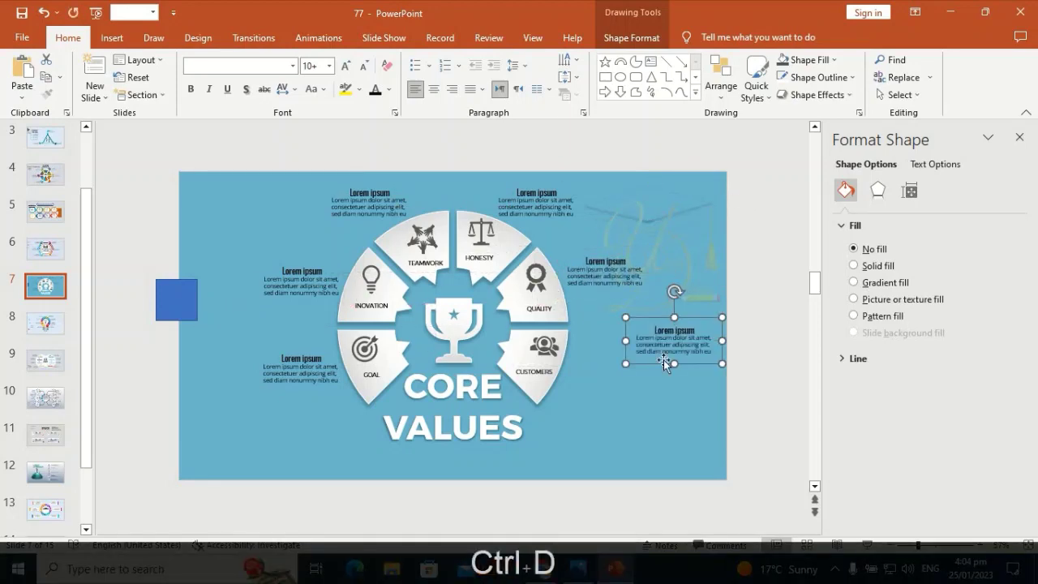